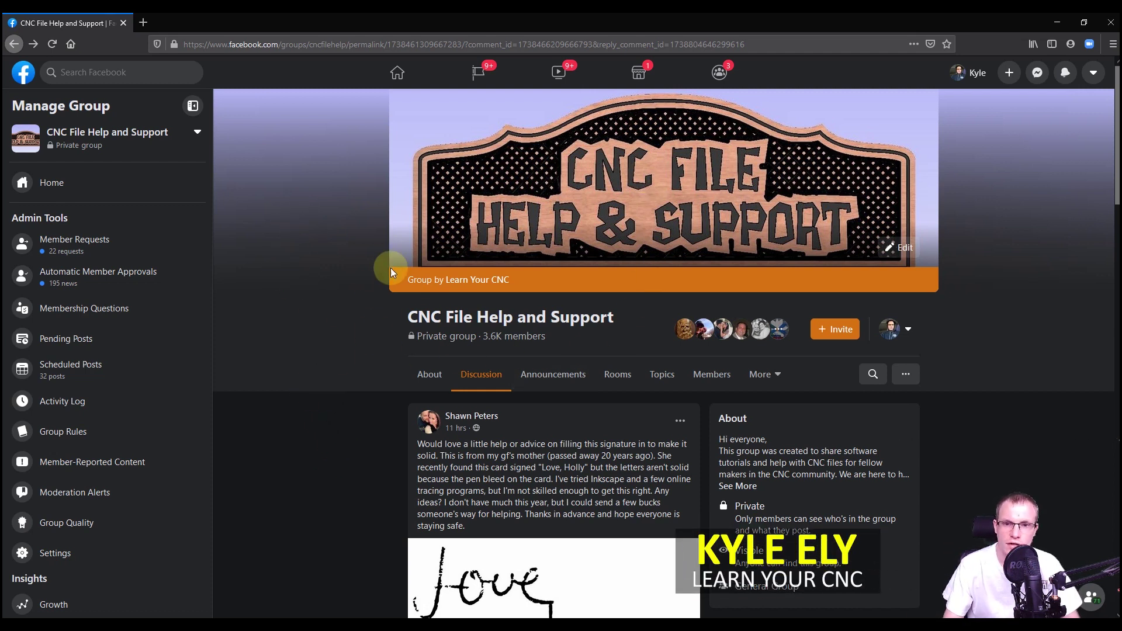
- Examine the signature image in the group post at full size and close the browser window
{"action": "scroll", "coordinate": [368, 413], "scroll_direction": "down", "scroll_amount": 3}
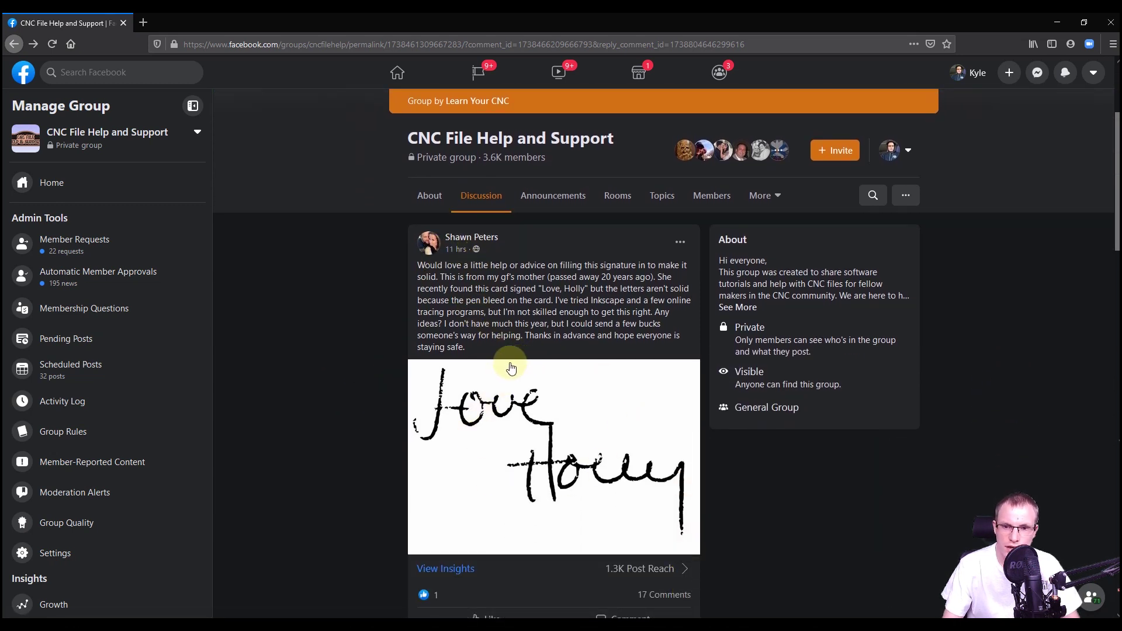
{"action": "left_click", "coordinate": [508, 441]}
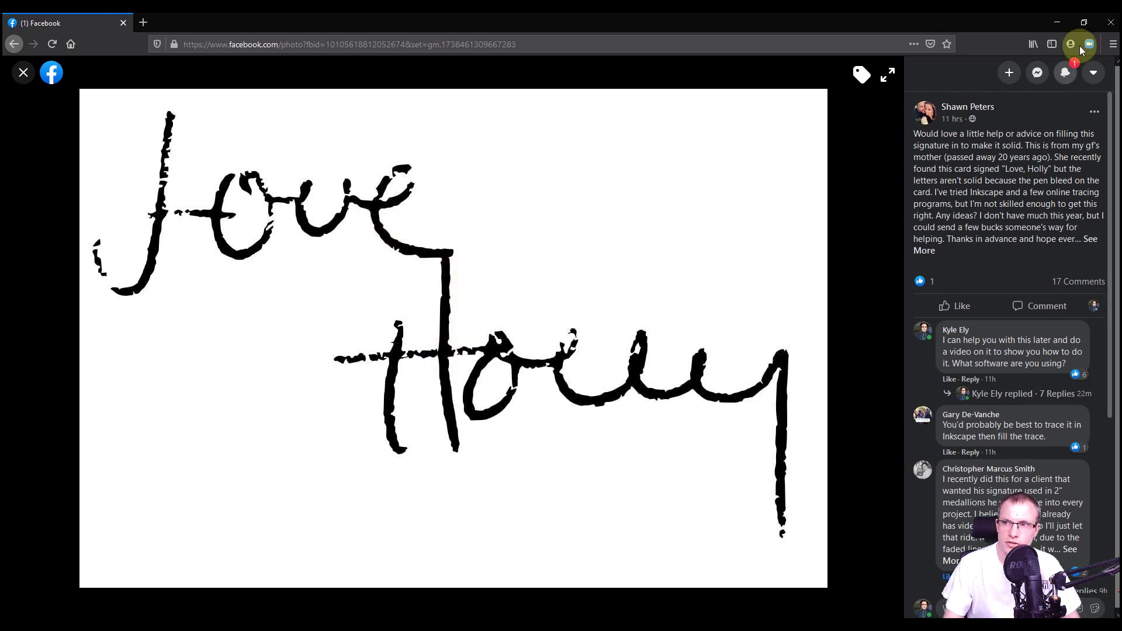
{"action": "left_click", "coordinate": [1110, 23]}
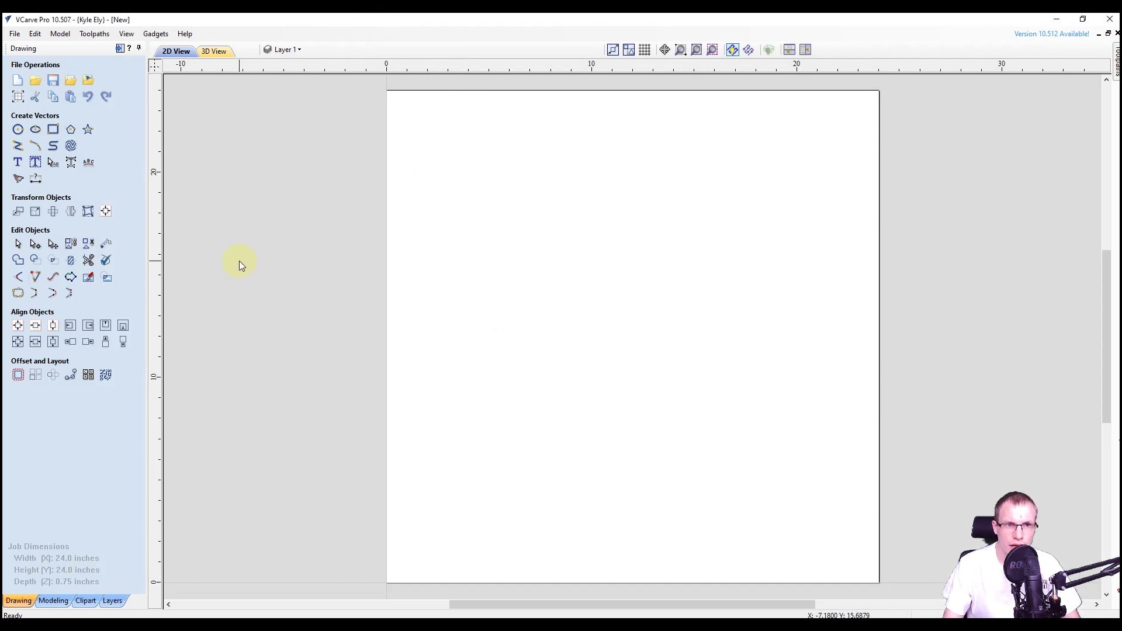
{"action": "left_click", "coordinate": [88, 82]}
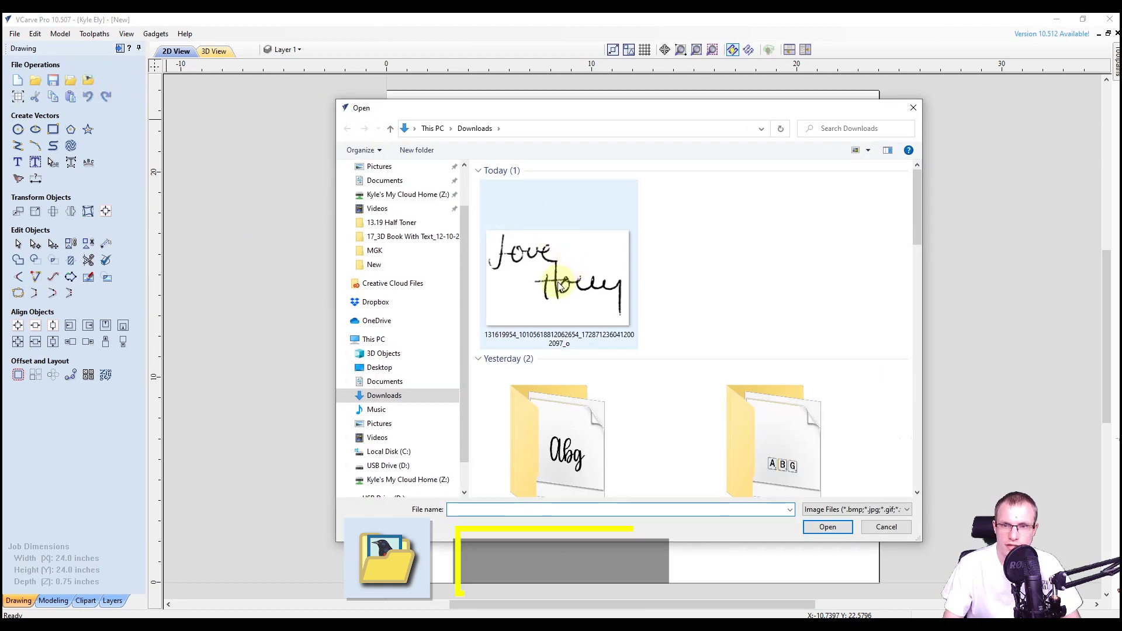
{"action": "left_click", "coordinate": [533, 268]}
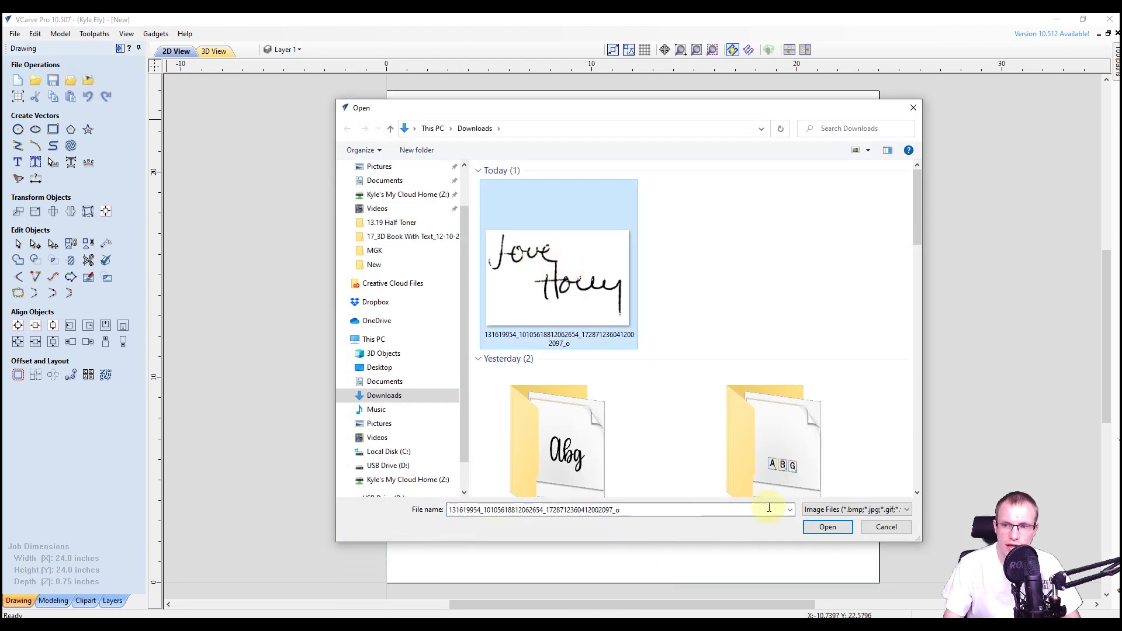
{"action": "left_click", "coordinate": [832, 527]}
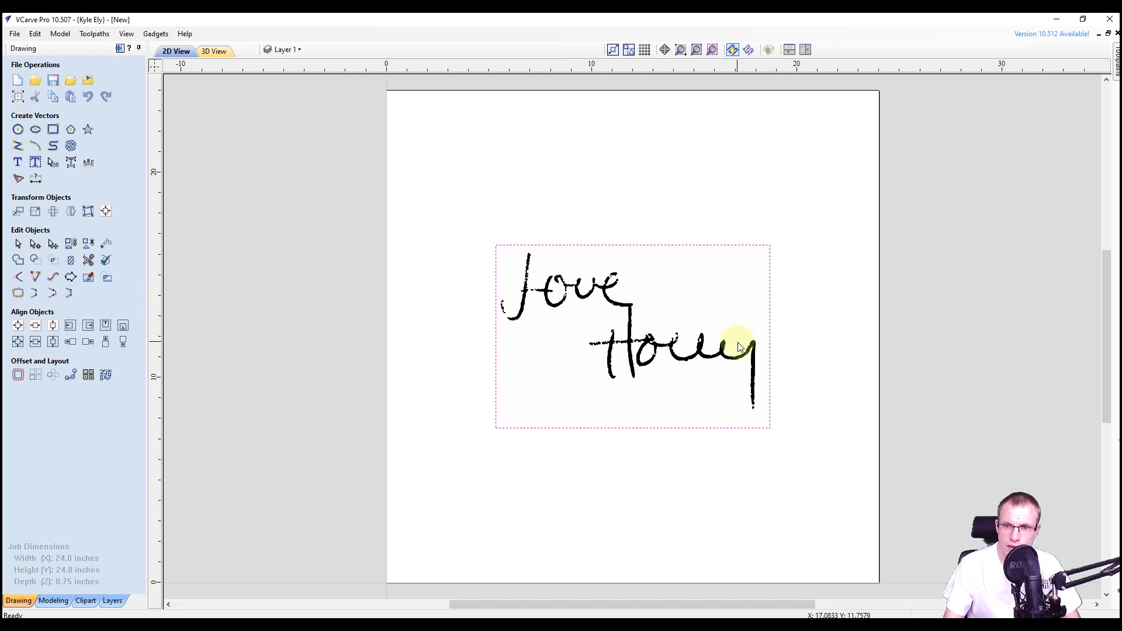
- Preview a black/white Trace Bitmap of the signature, inspect the letter outlines, and close the tool without applying
{"action": "scroll", "coordinate": [745, 345], "scroll_direction": "up", "scroll_amount": 5}
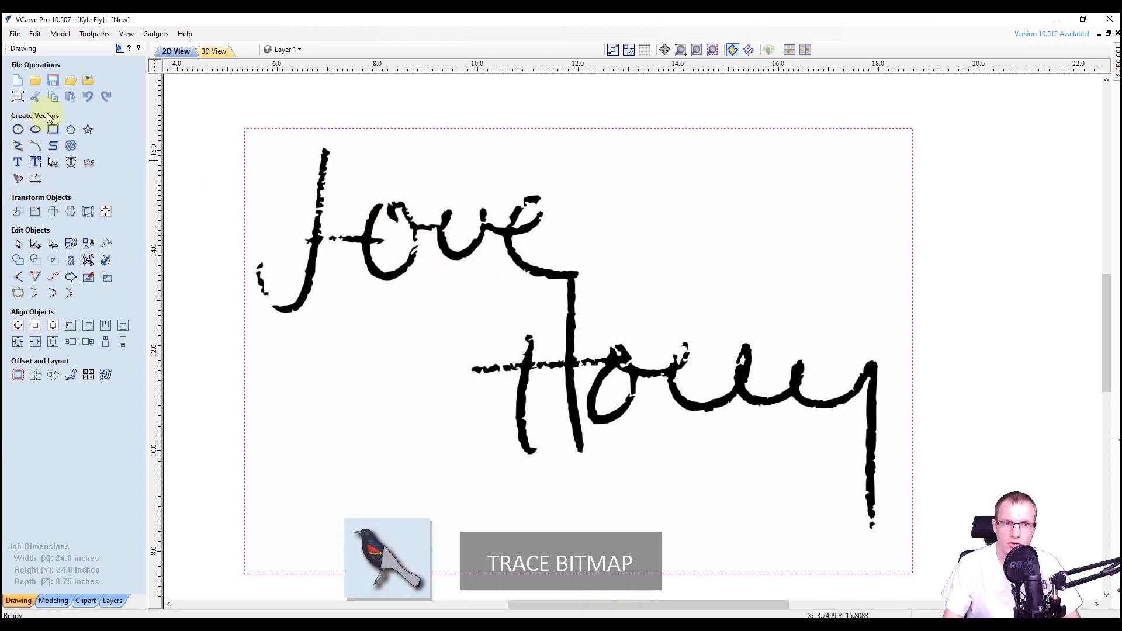
{"action": "left_click", "coordinate": [19, 181]}
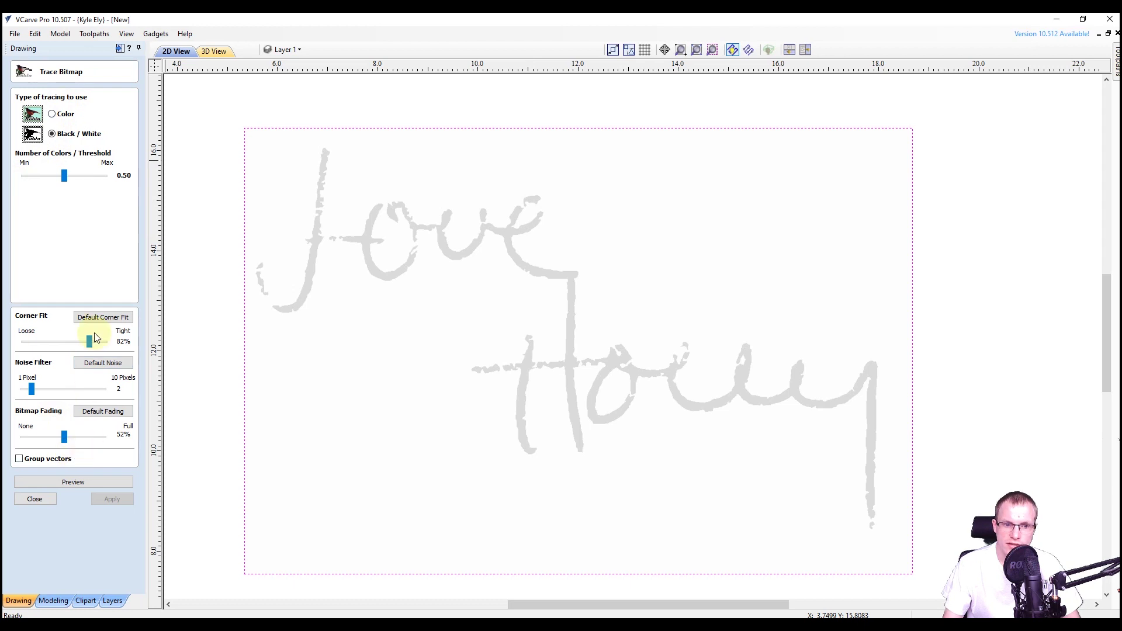
{"action": "left_click", "coordinate": [74, 482]}
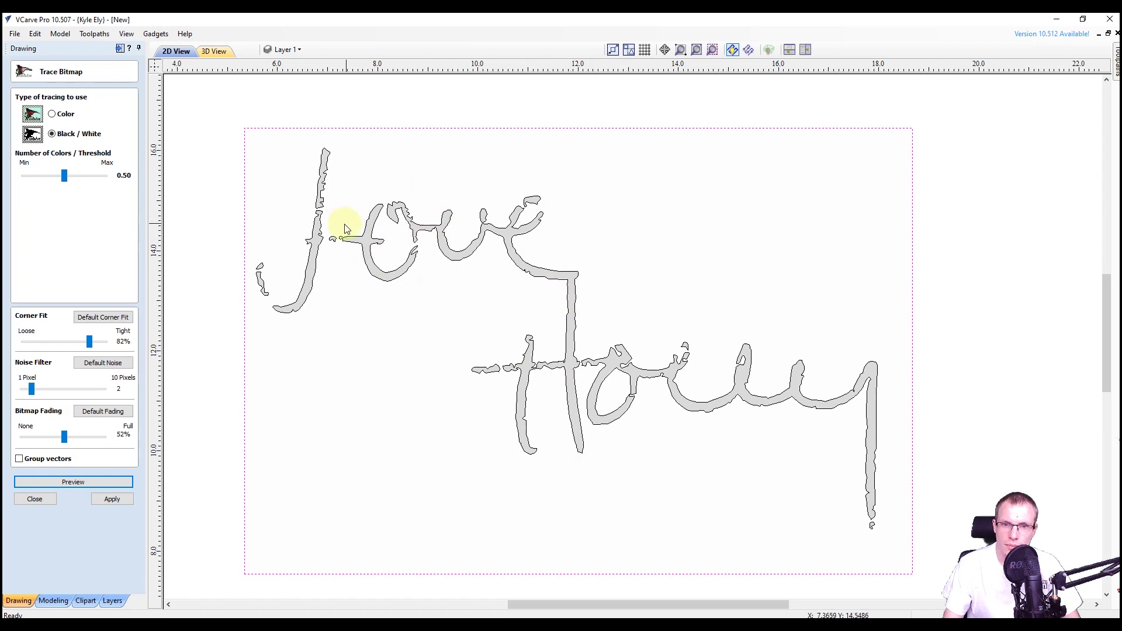
{"action": "scroll", "coordinate": [367, 198], "scroll_direction": "up", "scroll_amount": 2}
{"action": "scroll", "coordinate": [367, 199], "scroll_direction": "up", "scroll_amount": 1}
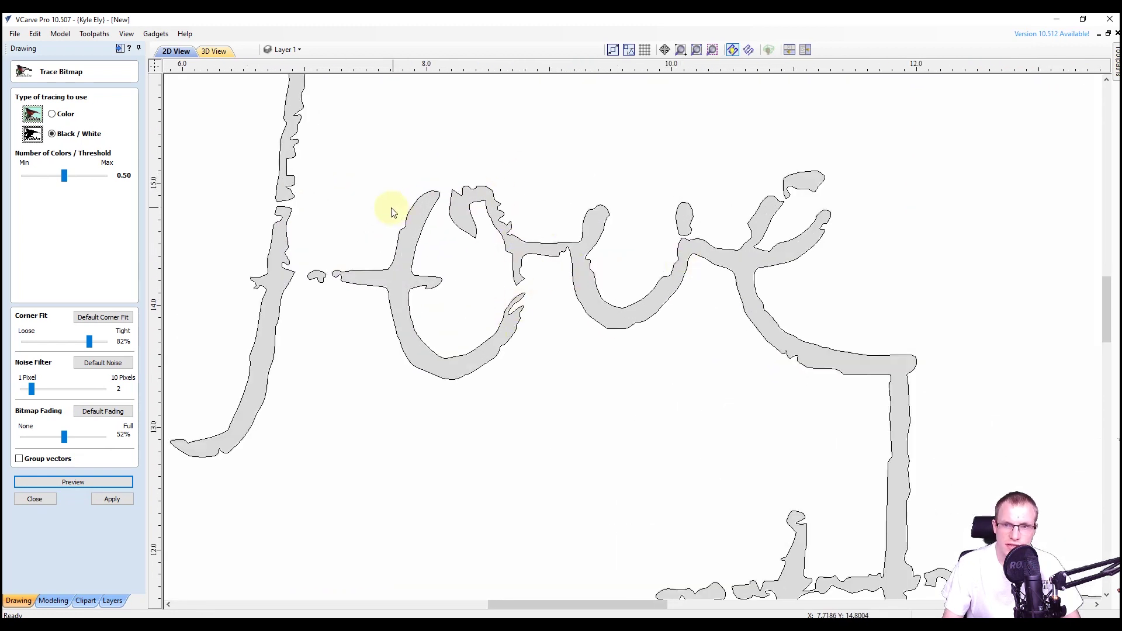
{"action": "scroll", "coordinate": [543, 230], "scroll_direction": "down", "scroll_amount": 2}
{"action": "scroll", "coordinate": [412, 235], "scroll_direction": "down", "scroll_amount": 1}
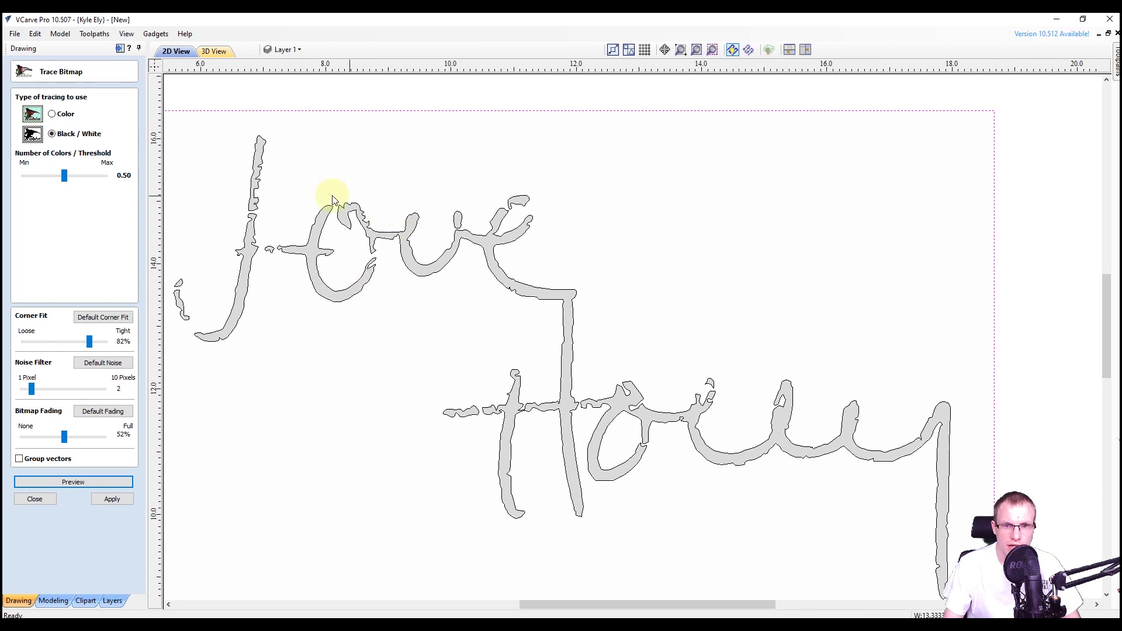
{"action": "left_click", "coordinate": [47, 498]}
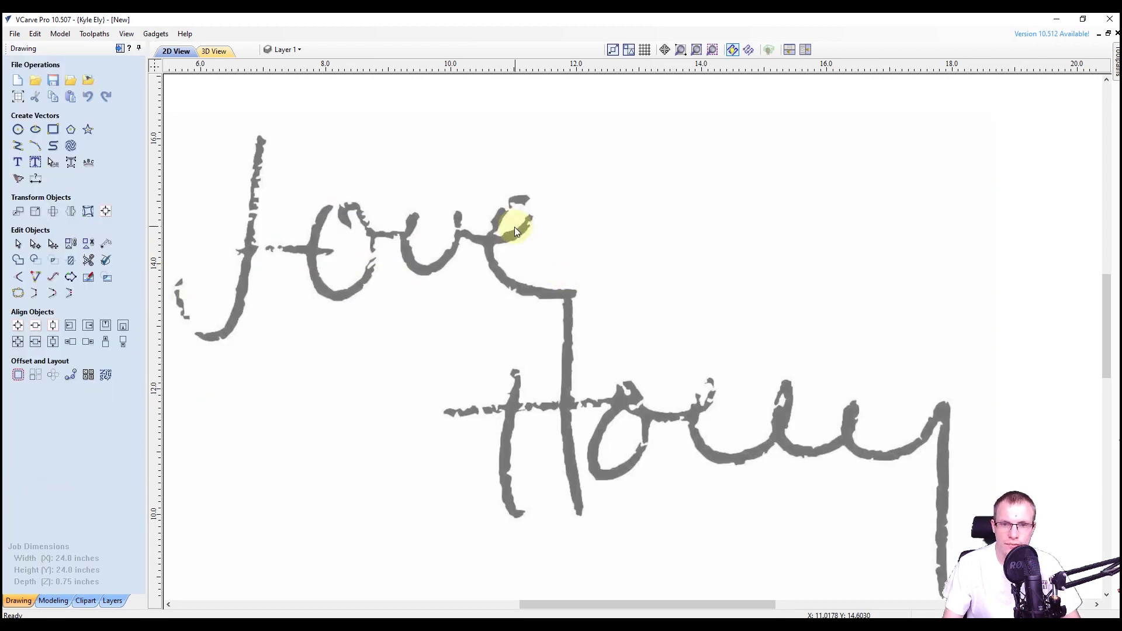
- Try the signature bitmap's non-selected fading at 0% and return it to 52%
{"action": "scroll", "coordinate": [513, 227], "scroll_direction": "down", "scroll_amount": 2}
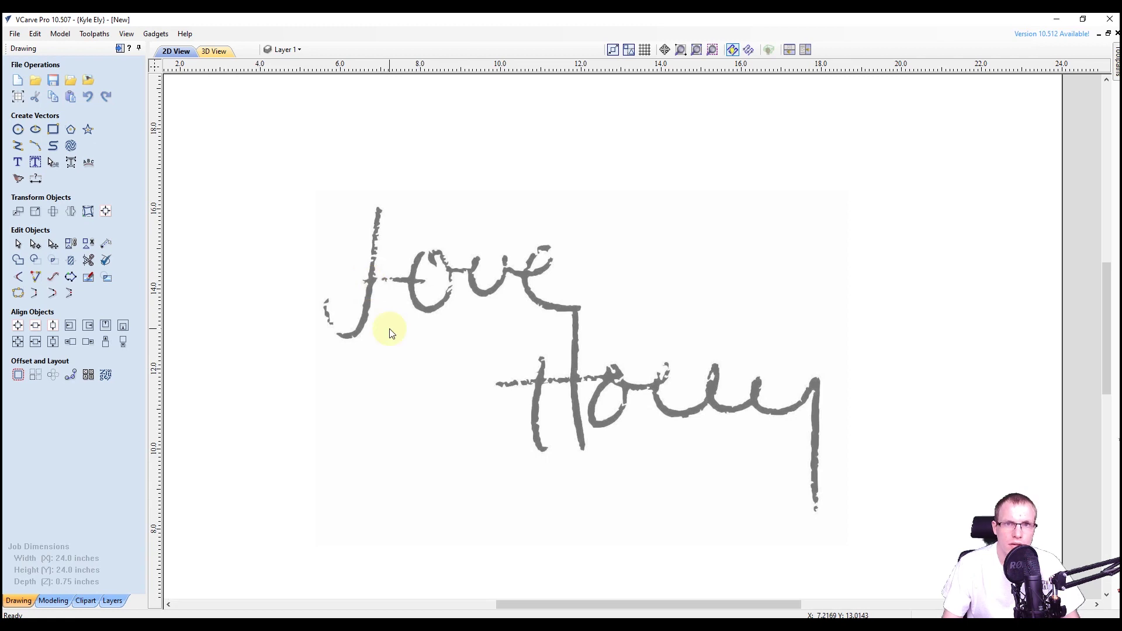
{"action": "left_click", "coordinate": [412, 276]}
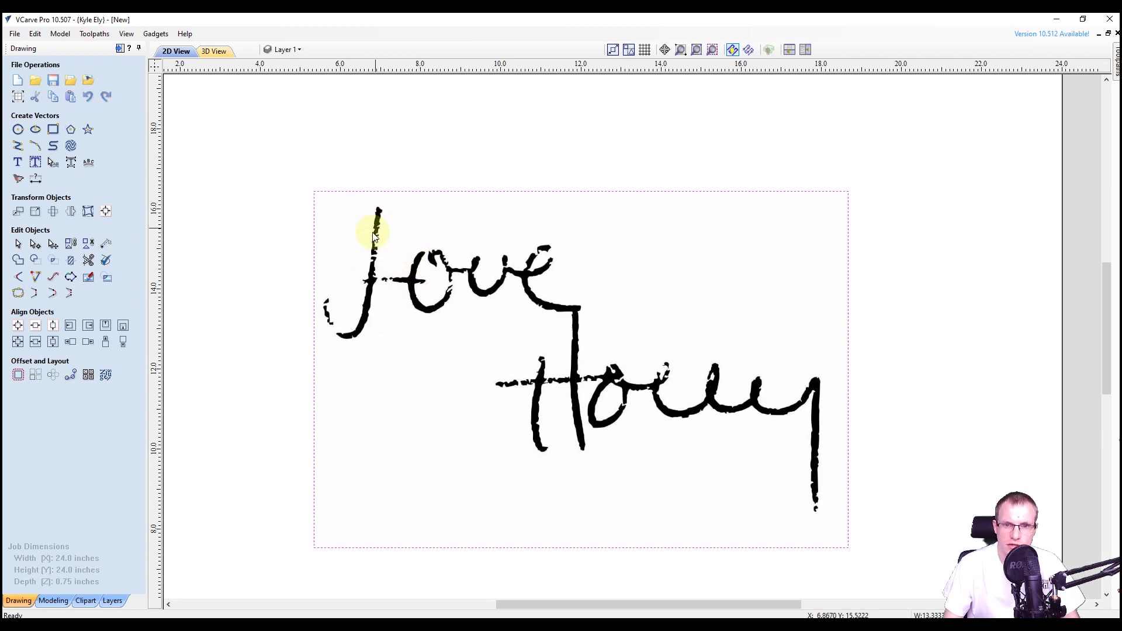
{"action": "left_click", "coordinate": [277, 201]}
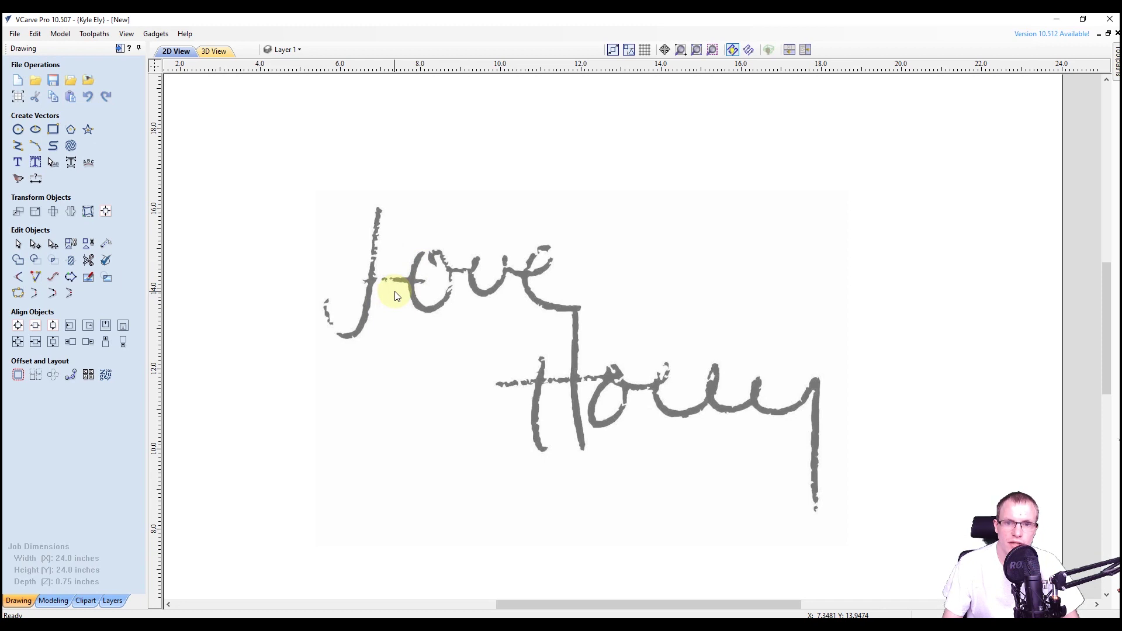
{"action": "left_click", "coordinate": [416, 257]}
{"action": "right_click", "coordinate": [417, 259]}
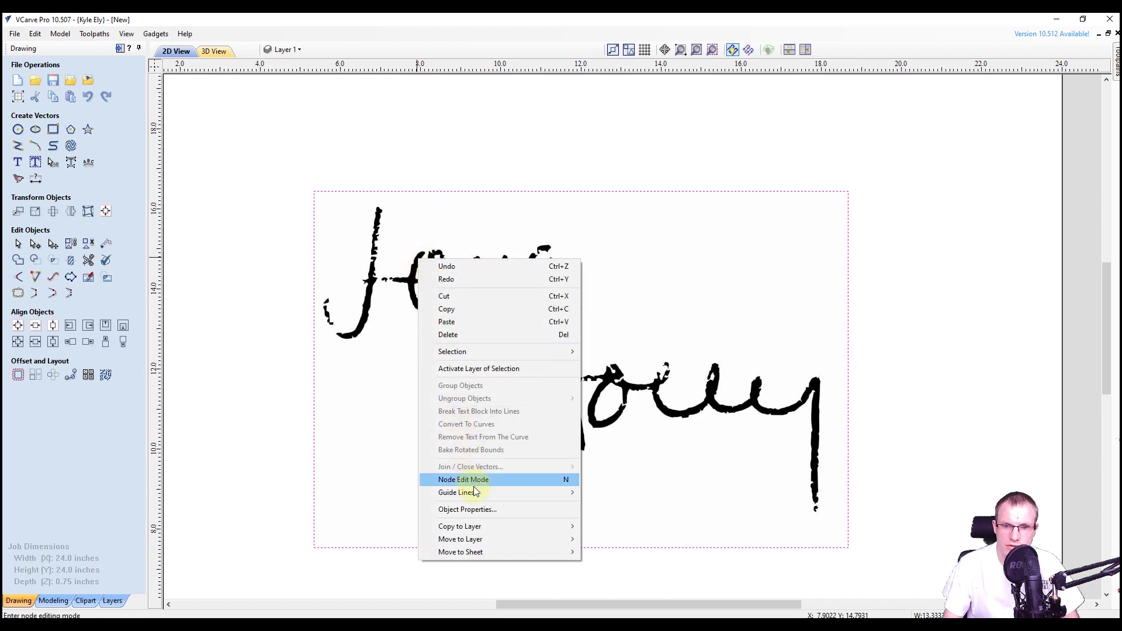
{"action": "left_click", "coordinate": [497, 510]}
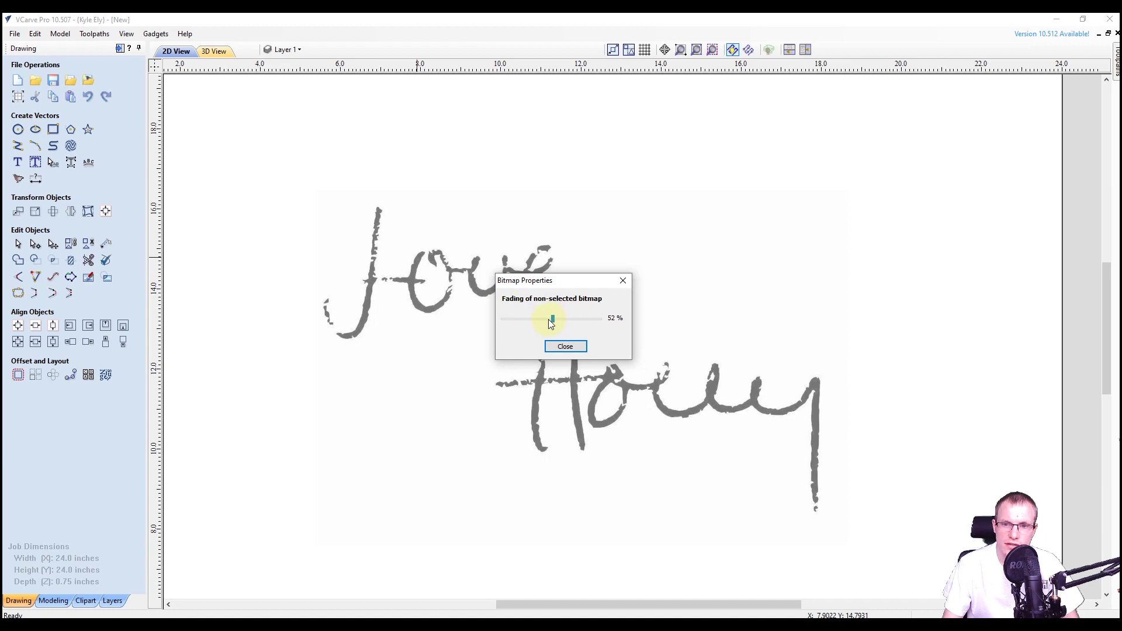
{"action": "left_click_drag", "start_coordinate": [554, 319], "coordinate": [501, 323]}
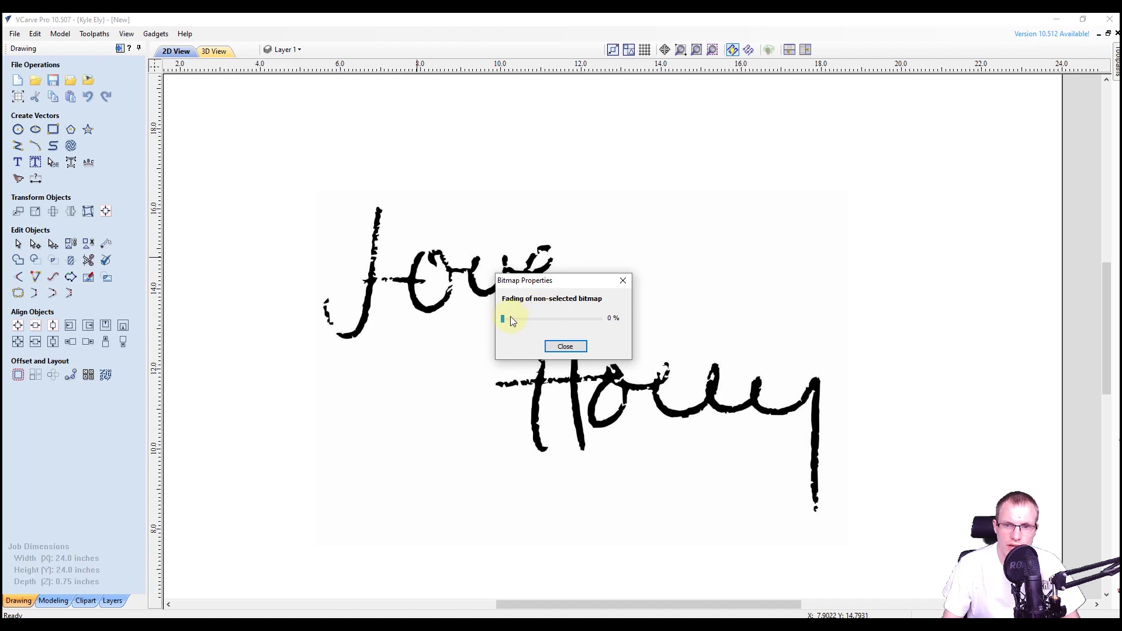
{"action": "left_click_drag", "start_coordinate": [503, 318], "coordinate": [556, 326]}
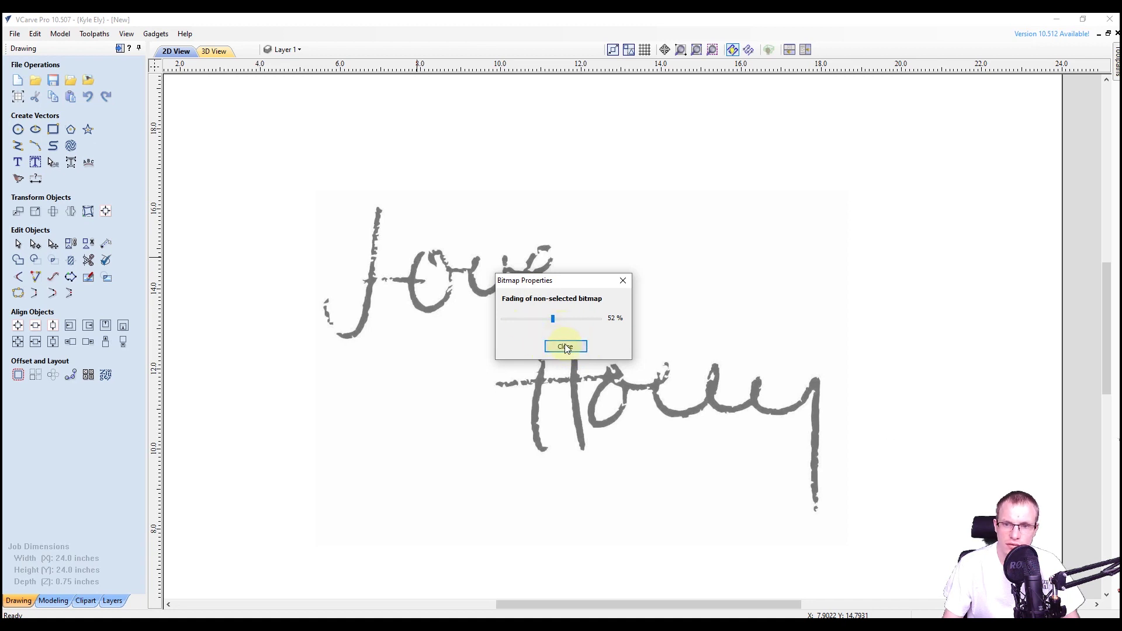
{"action": "left_click", "coordinate": [565, 347]}
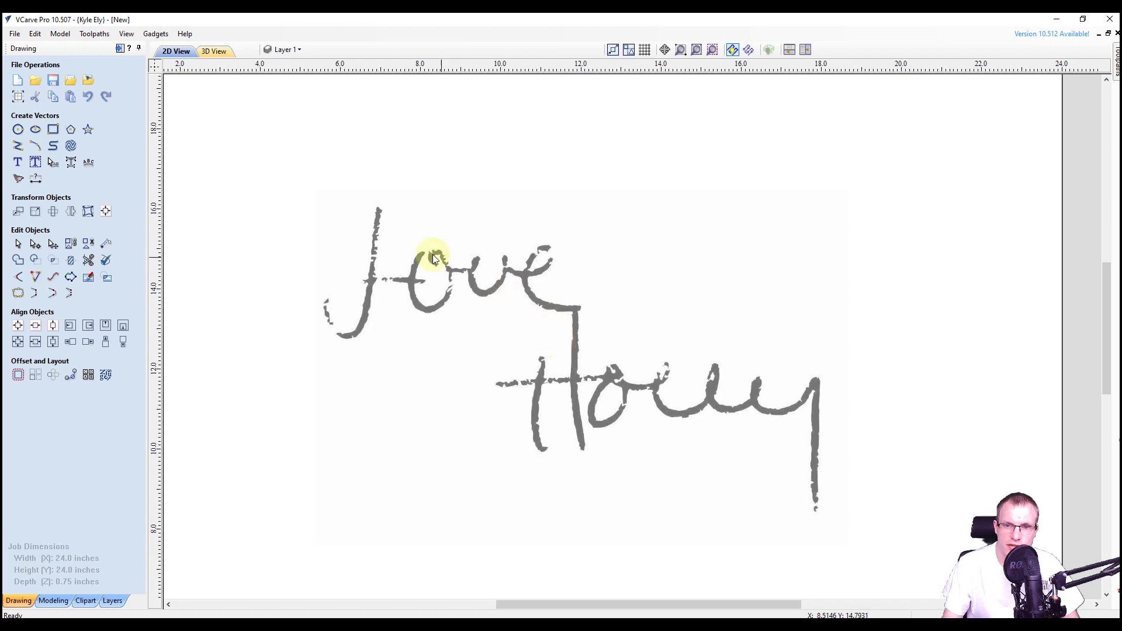
- Turn off geometry snapping for tracing the signature
{"action": "scroll", "coordinate": [402, 252], "scroll_direction": "up", "scroll_amount": 3}
{"action": "scroll", "coordinate": [405, 255], "scroll_direction": "up", "scroll_amount": 2}
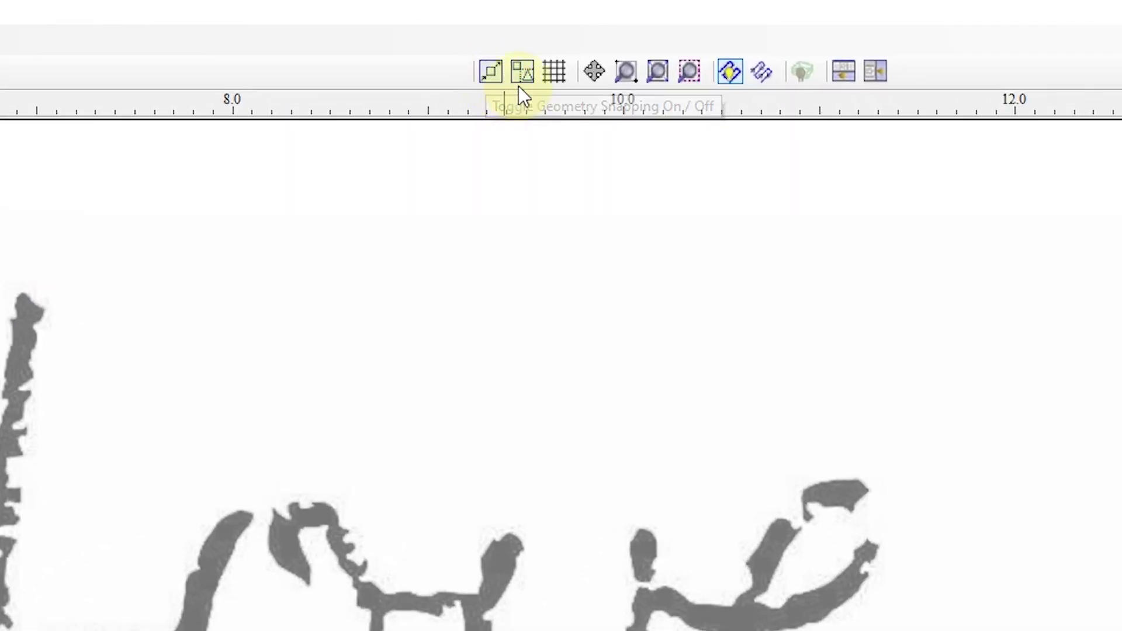
{"action": "left_click", "coordinate": [523, 73]}
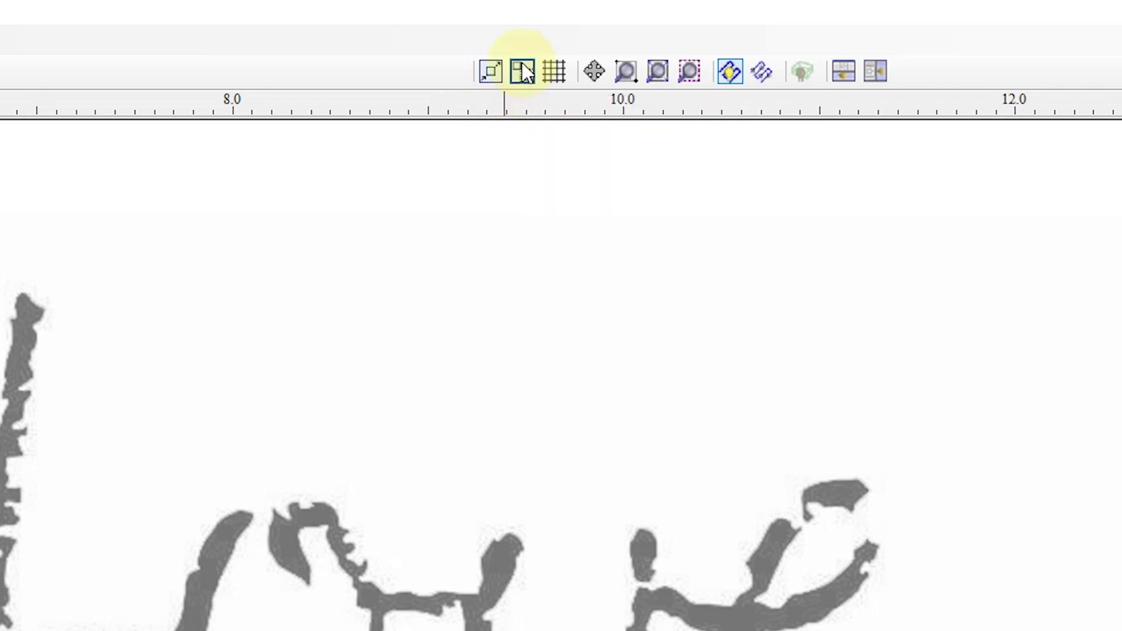
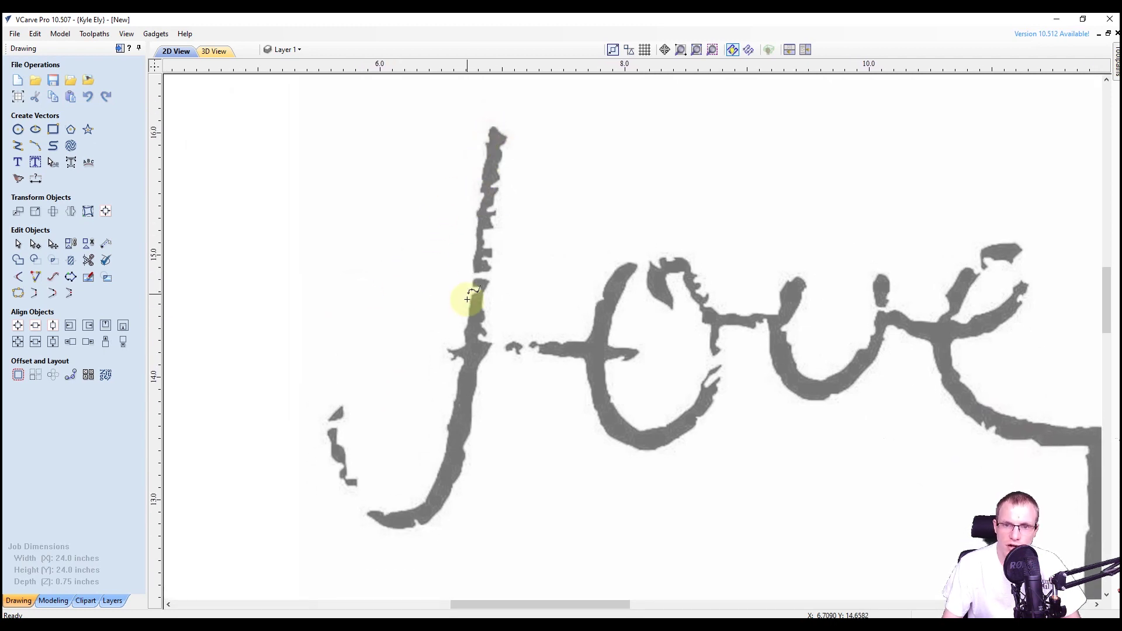
- Try a smooth curve down the first letter's stem and around its lower loop, and undo it
{"action": "left_click", "coordinate": [490, 131]}
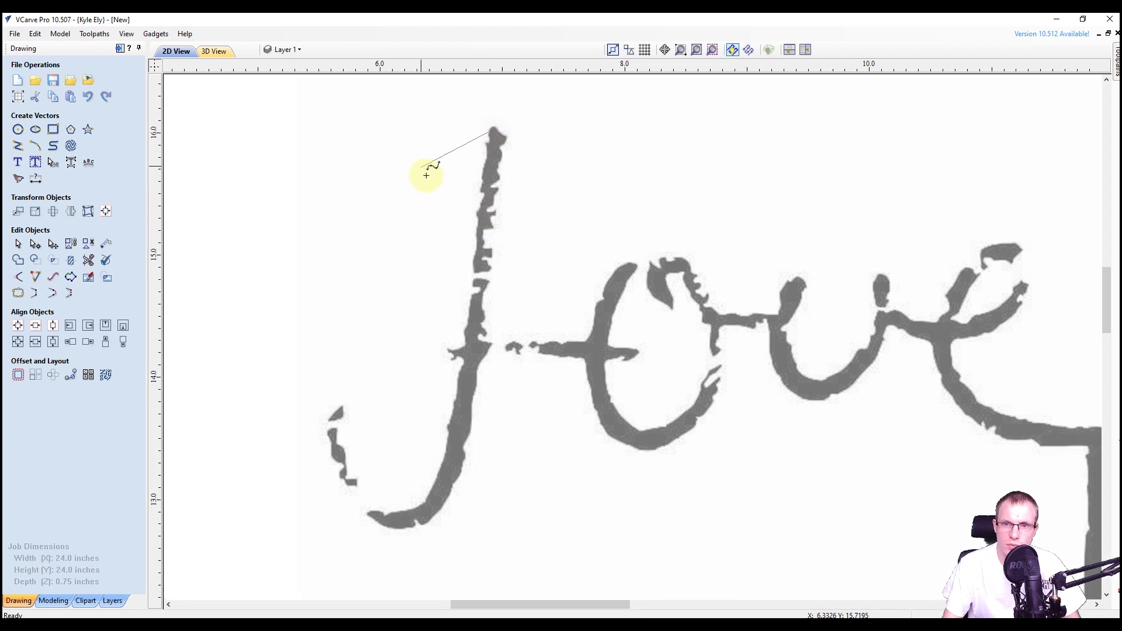
{"action": "left_click", "coordinate": [454, 352]}
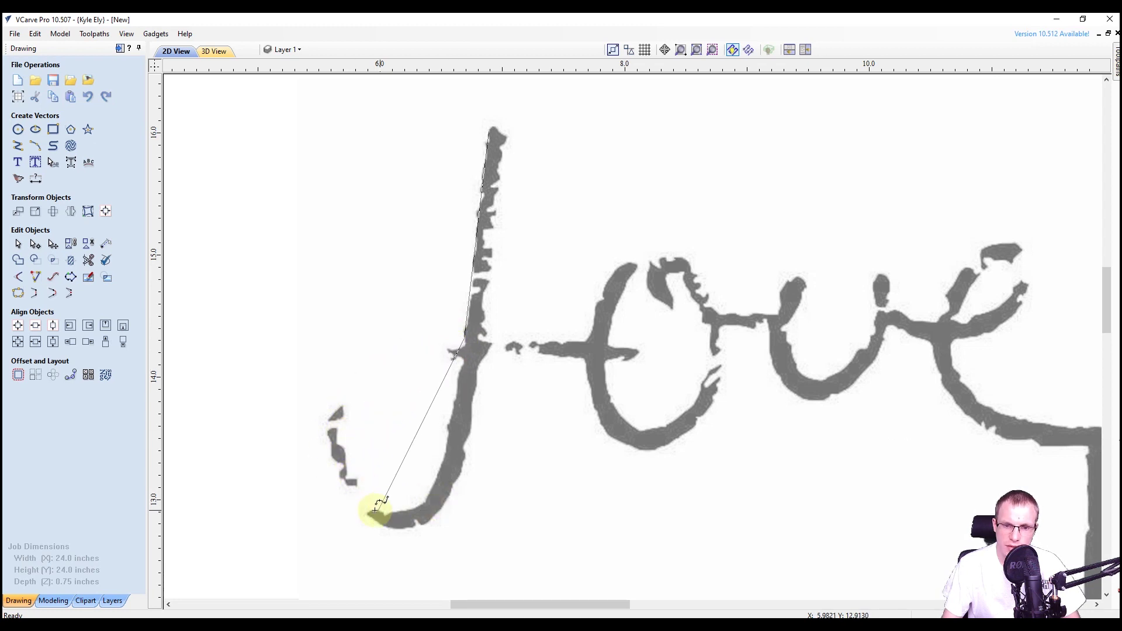
{"action": "key", "text": "BackSpace"}
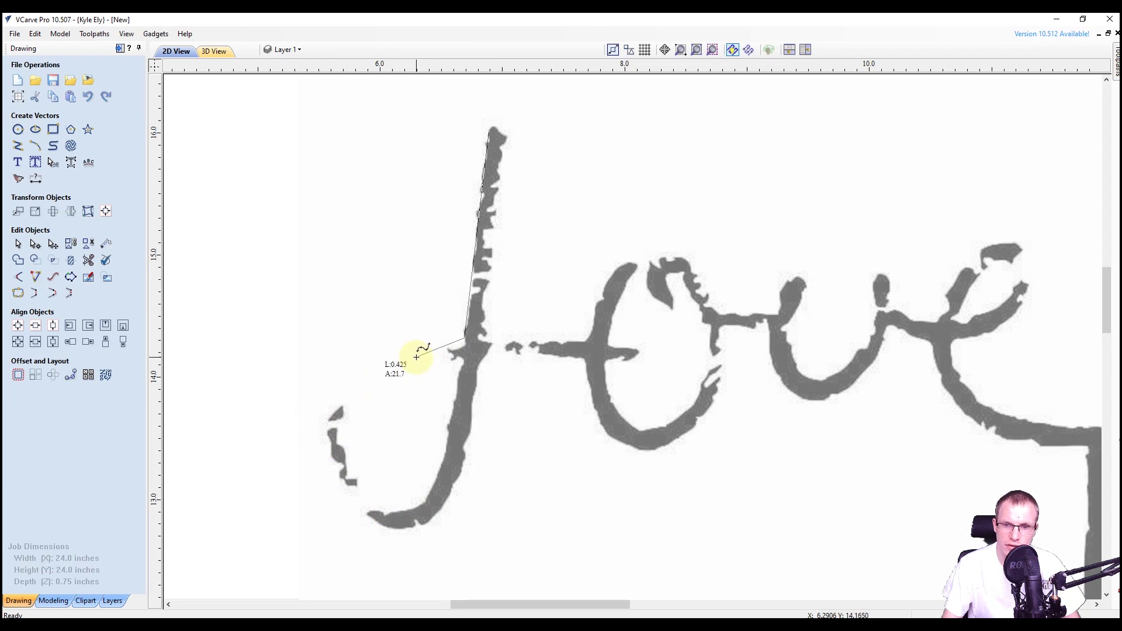
{"action": "left_click", "coordinate": [404, 357]}
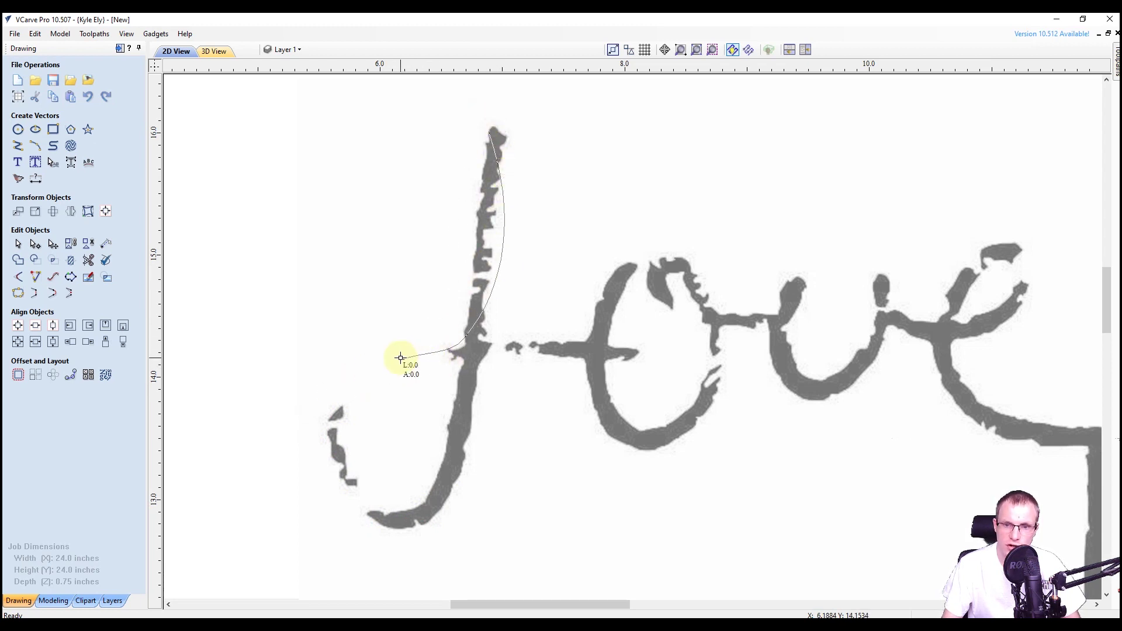
{"action": "left_click", "coordinate": [346, 392]}
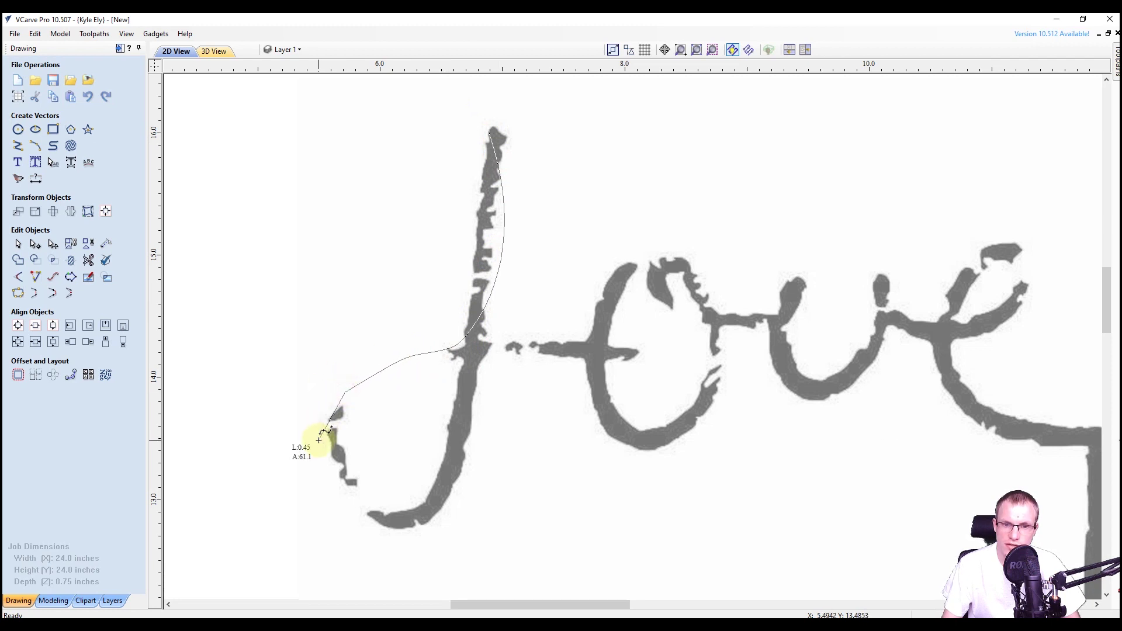
{"action": "left_click", "coordinate": [367, 511]}
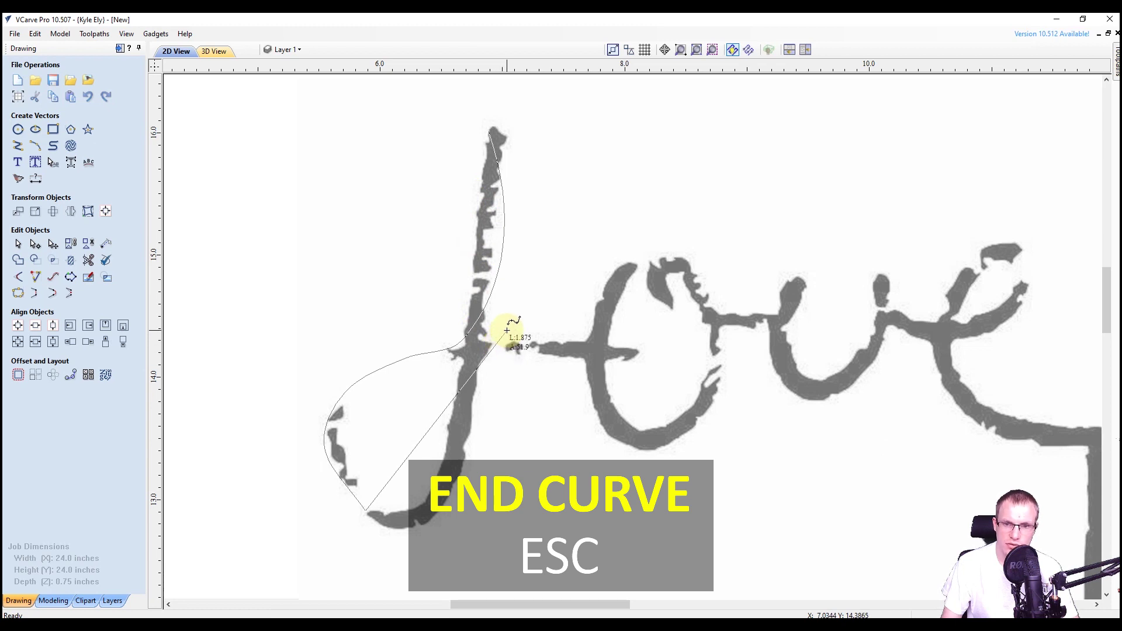
{"action": "key", "text": "Escape"}
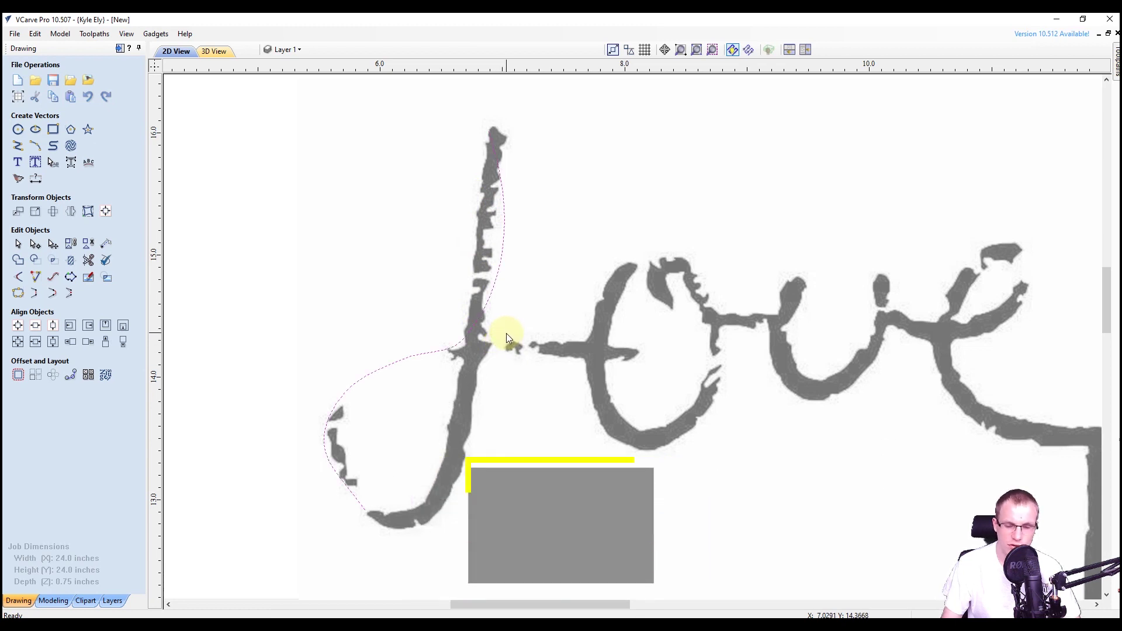
{"action": "key", "text": "ctrl+z"}
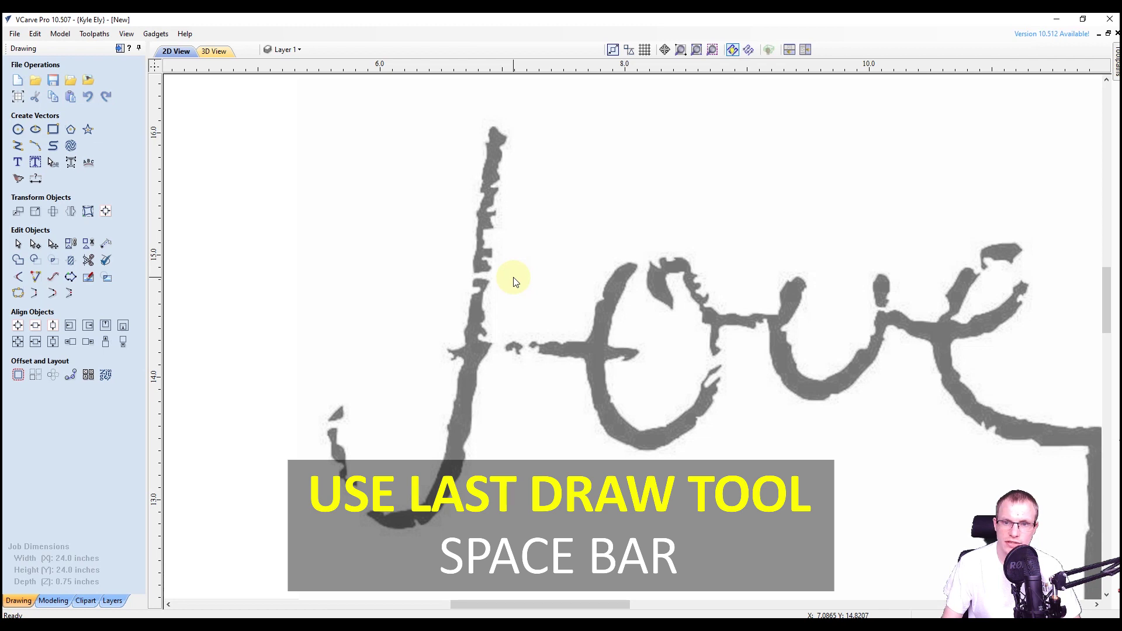
- Try a smooth curve around the top of the first letter's stem and down its left edge to the crossbar
{"action": "left_click", "coordinate": [501, 167]}
{"action": "left_click", "coordinate": [509, 136]}
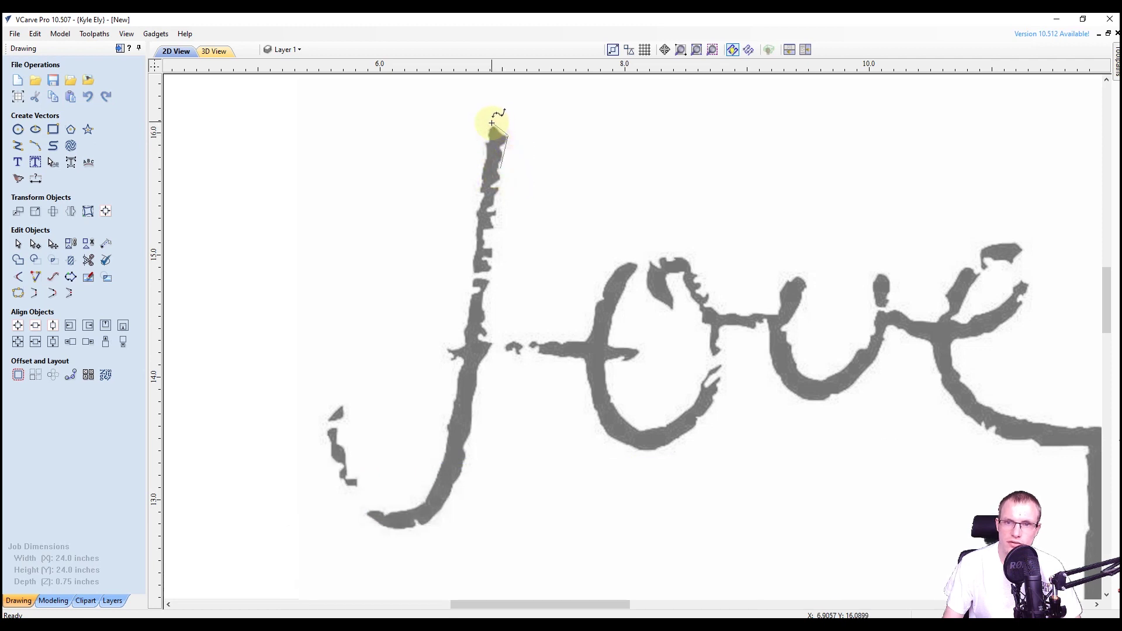
{"action": "left_click", "coordinate": [496, 125]}
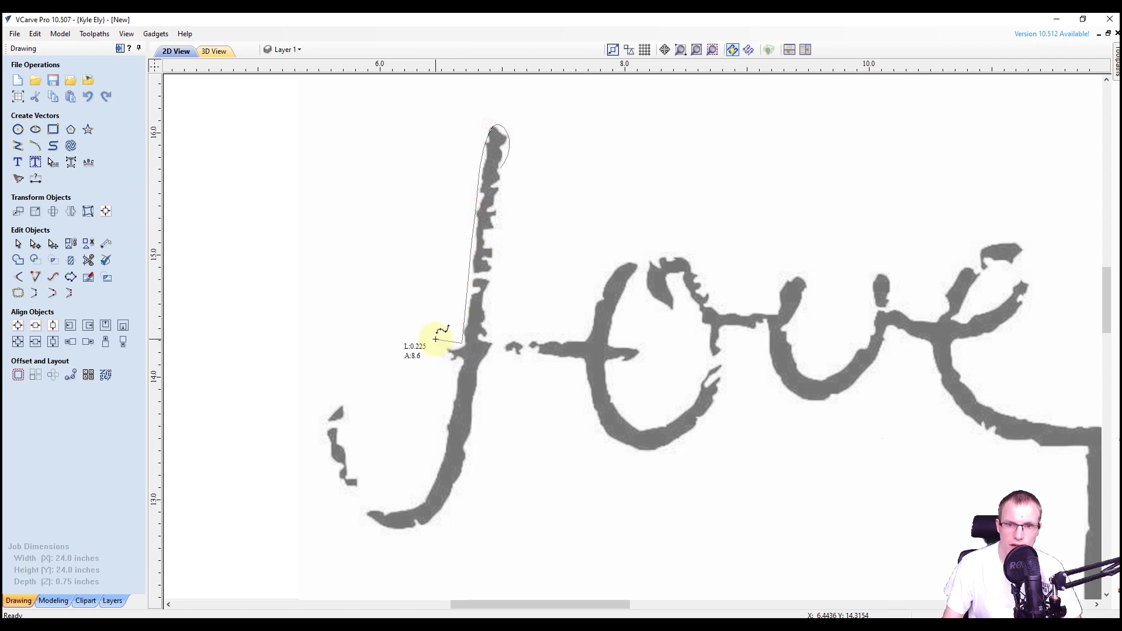
{"action": "right_click", "coordinate": [437, 336]}
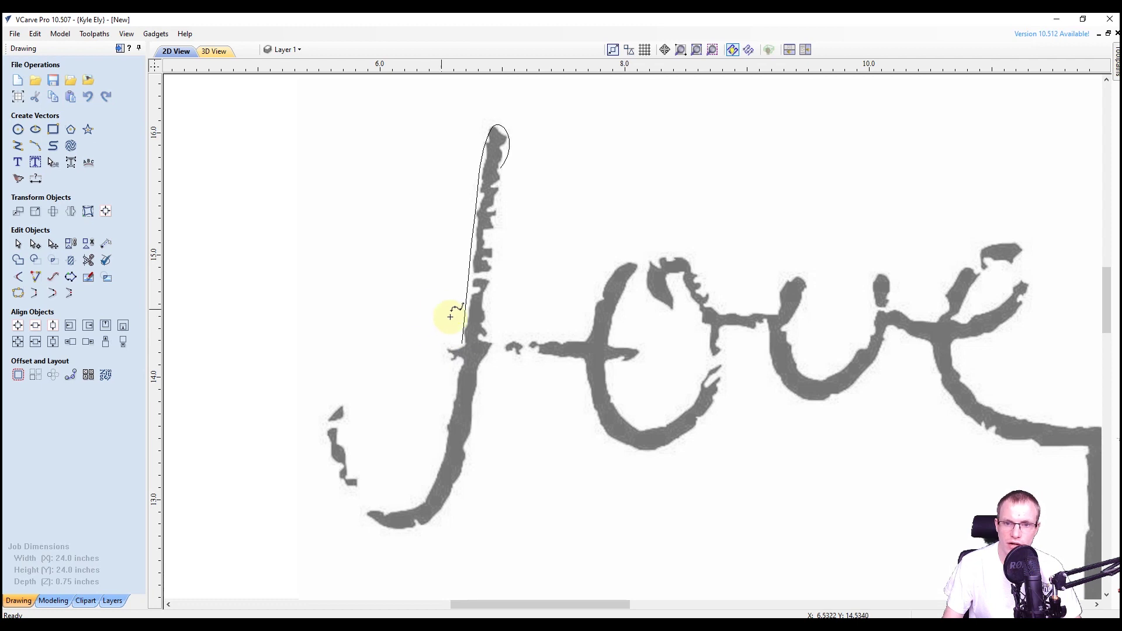
- Try a second smooth curve around the first letter's lower loop and back up to the crossbar, and undo the traced curves
{"action": "left_click", "coordinate": [460, 345]}
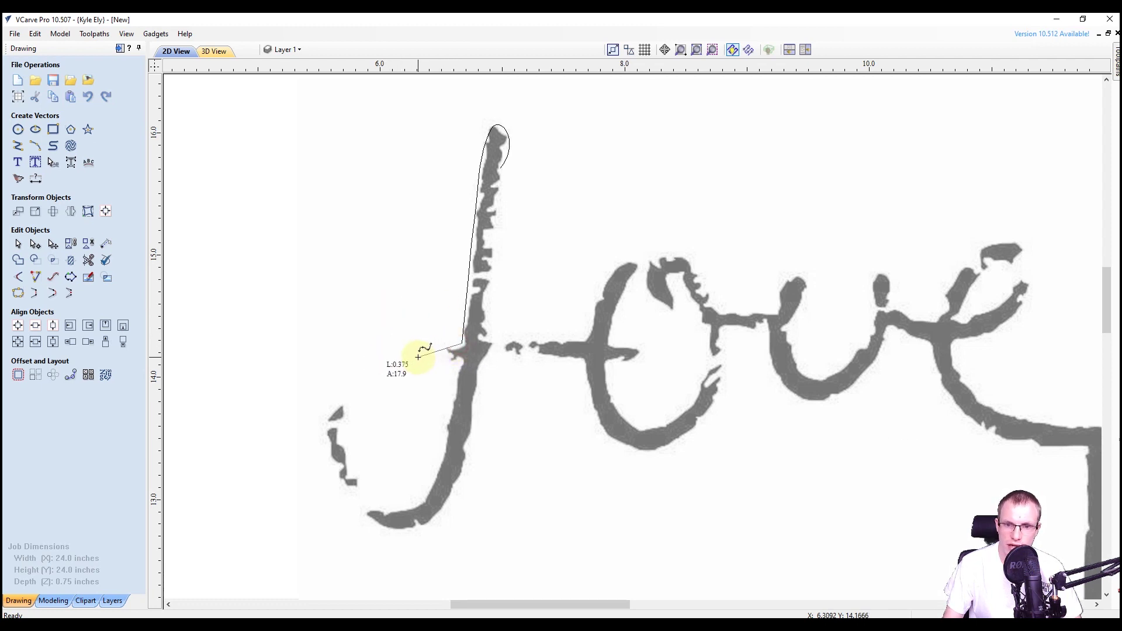
{"action": "left_click_drag", "start_coordinate": [329, 420], "coordinate": [332, 454]}
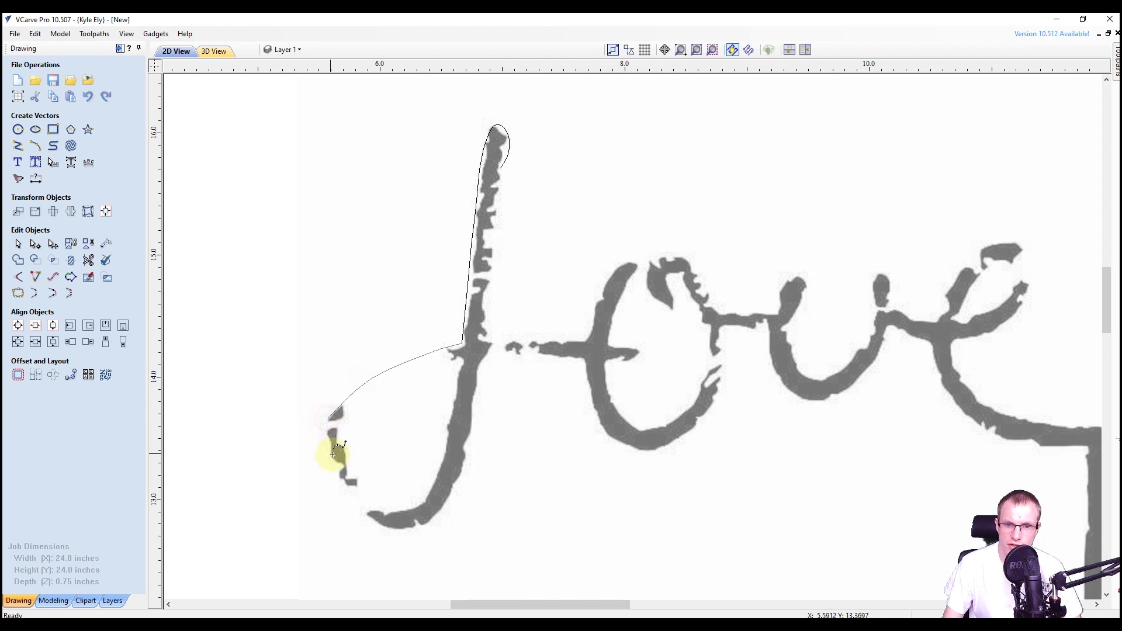
{"action": "left_click", "coordinate": [335, 465]}
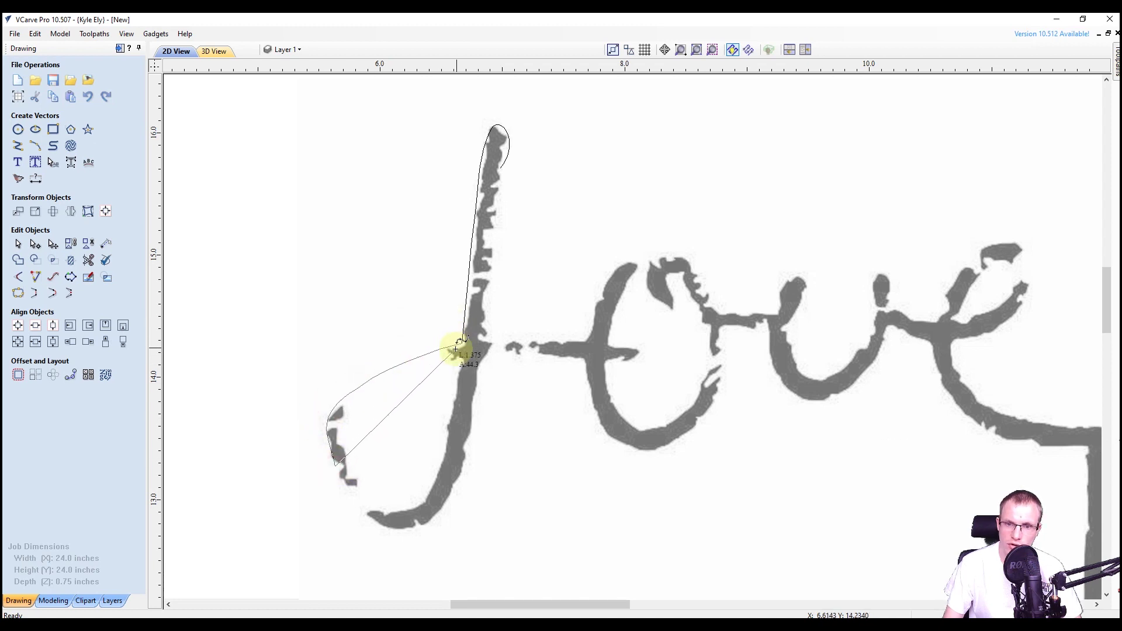
{"action": "mouse_move", "coordinate": [371, 515]}
{"action": "left_mouse_down"}
{"action": "mouse_move", "coordinate": [396, 534]}
{"action": "mouse_move", "coordinate": [439, 513]}
{"action": "mouse_move", "coordinate": [471, 450]}
{"action": "mouse_move", "coordinate": [479, 391]}
{"action": "left_mouse_up"}
{"action": "left_click", "coordinate": [476, 378]}
{"action": "left_click", "coordinate": [481, 353]}
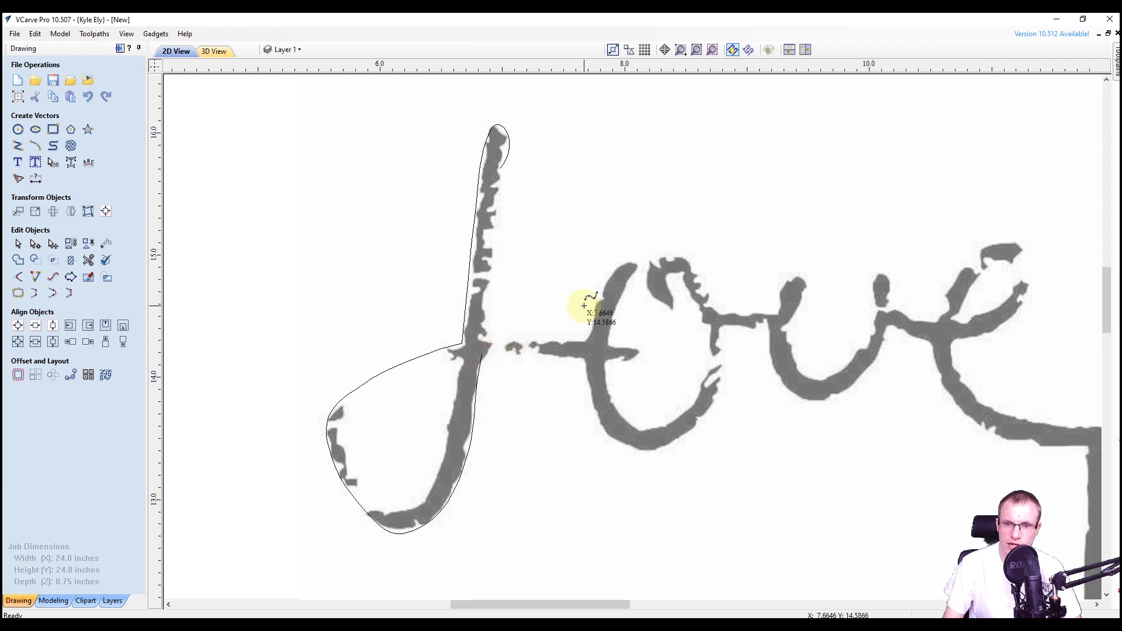
{"action": "key", "text": "Escape"}
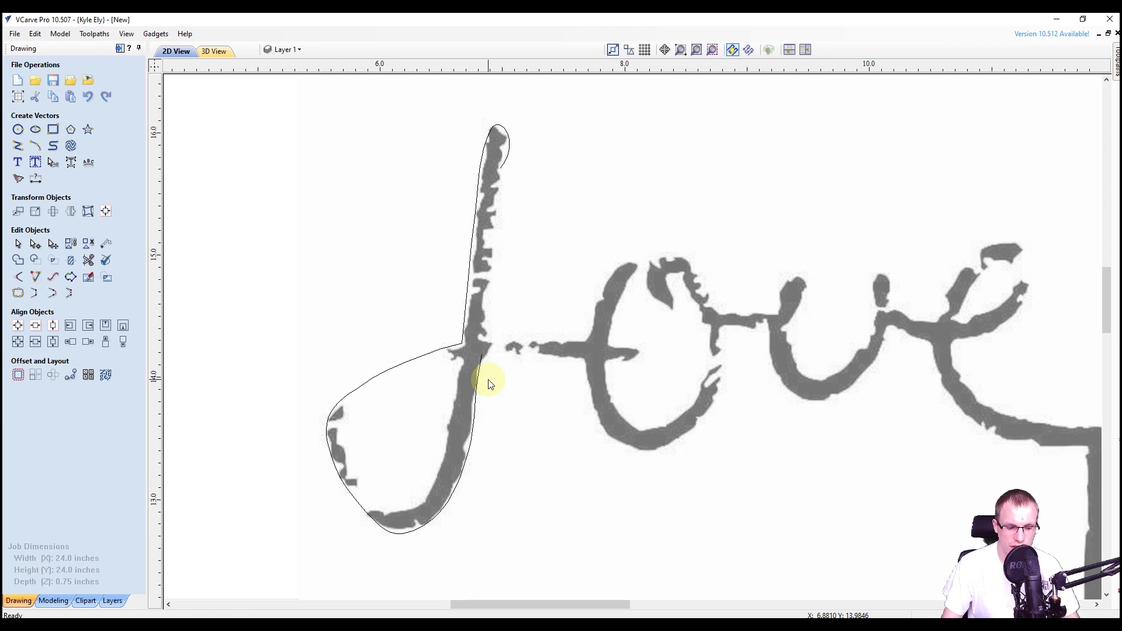
{"action": "key", "text": "ctrl+z"}
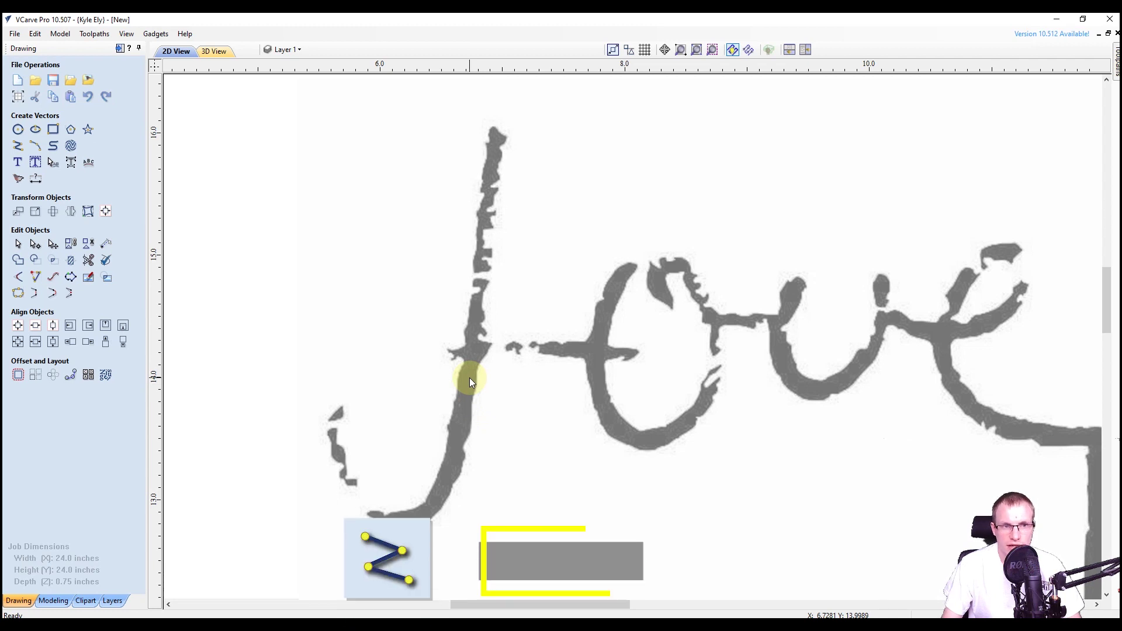
- Try tracing the first letter's left stem edge and lower loop with a polyline, using a straight stem segment and curved spans
{"action": "left_click", "coordinate": [18, 146]}
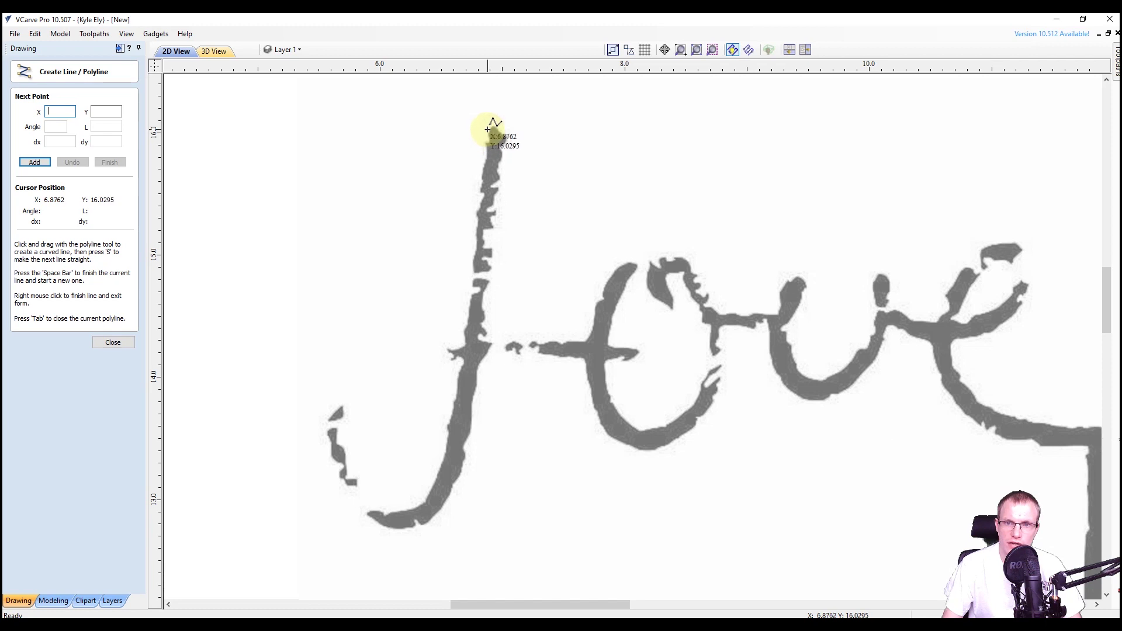
{"action": "left_click", "coordinate": [488, 133]}
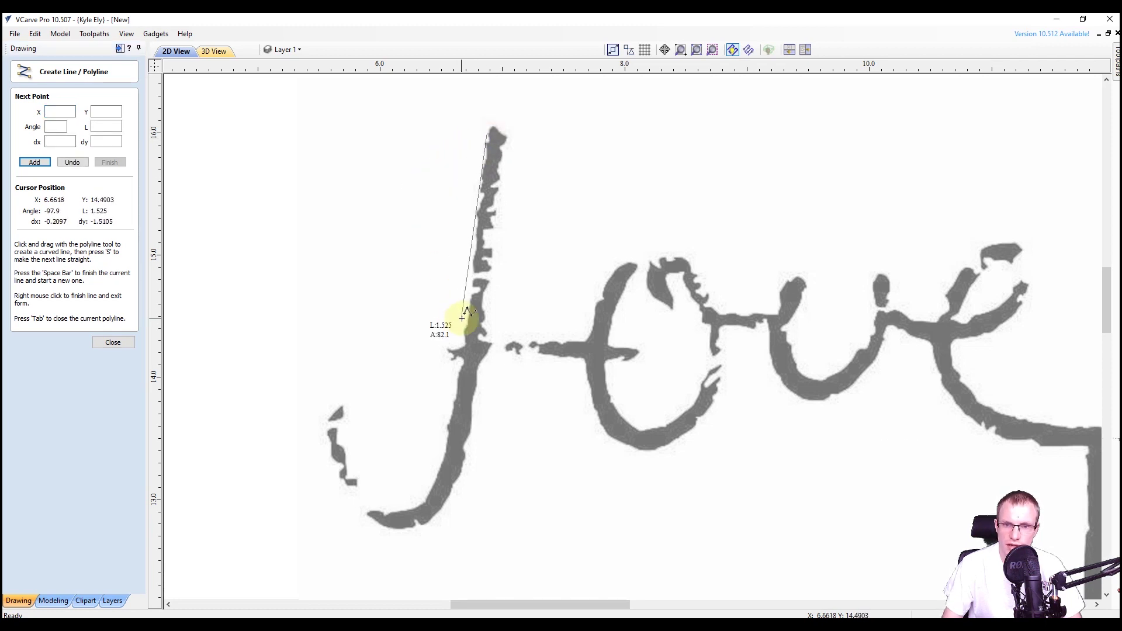
{"action": "left_click", "coordinate": [464, 344]}
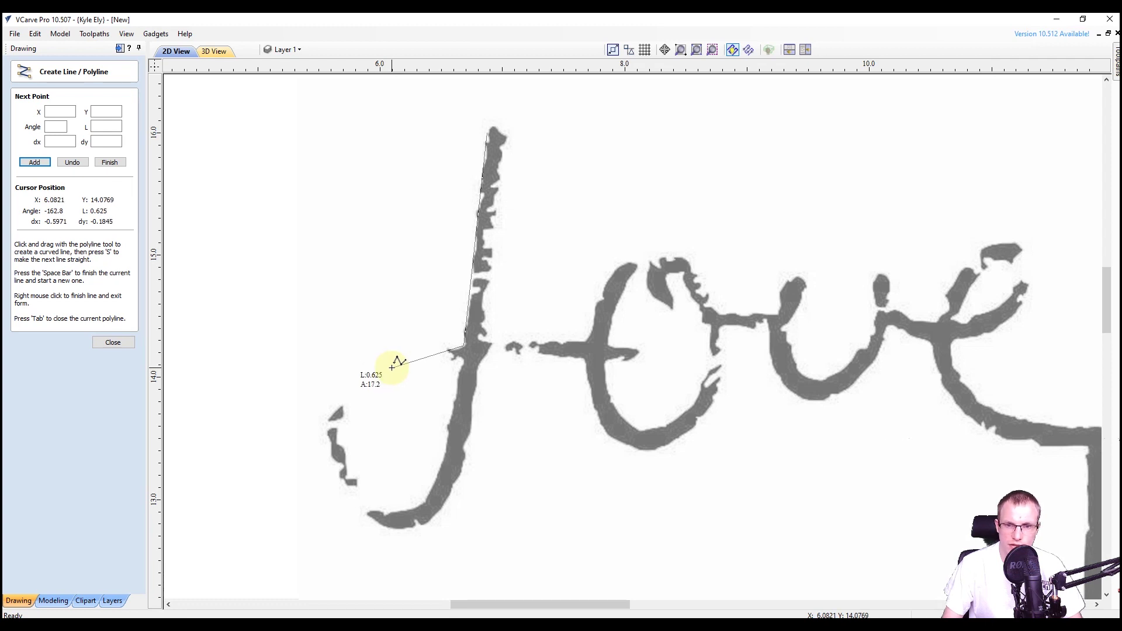
{"action": "left_click_drag", "start_coordinate": [391, 367], "coordinate": [331, 408]}
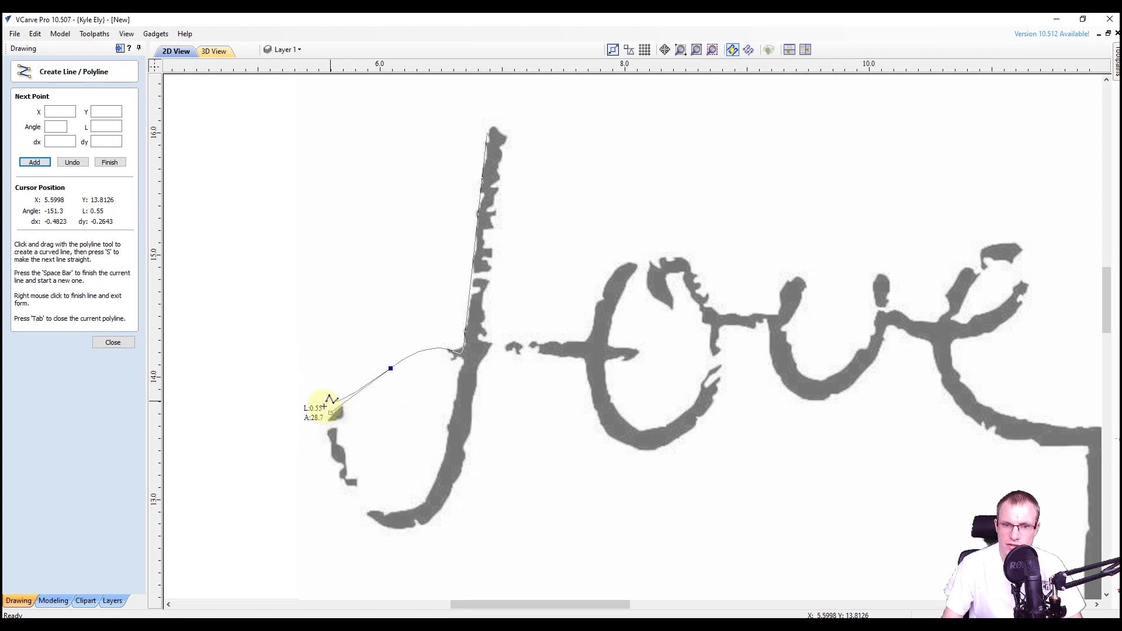
{"action": "left_click_drag", "start_coordinate": [327, 420], "coordinate": [326, 440]}
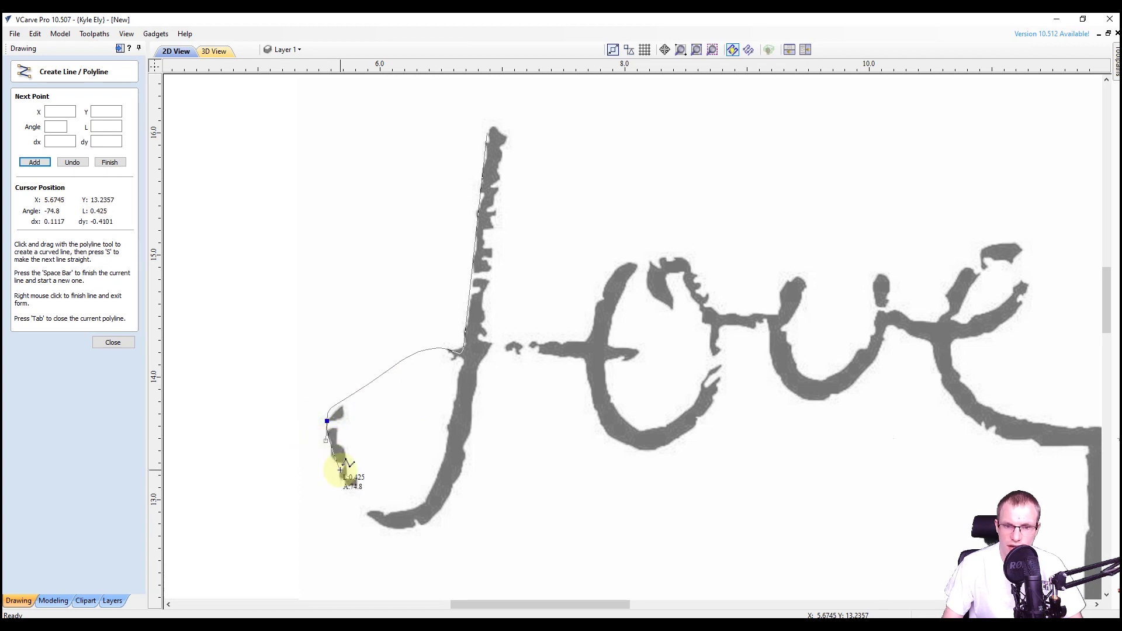
{"action": "left_click_drag", "start_coordinate": [342, 482], "coordinate": [467, 460]}
{"action": "mouse_move", "coordinate": [479, 365]}
{"action": "left_mouse_down"}
{"action": "mouse_move", "coordinate": [458, 375]}
{"action": "mouse_move", "coordinate": [453, 476]}
{"action": "mouse_move", "coordinate": [480, 354]}
{"action": "left_mouse_up"}
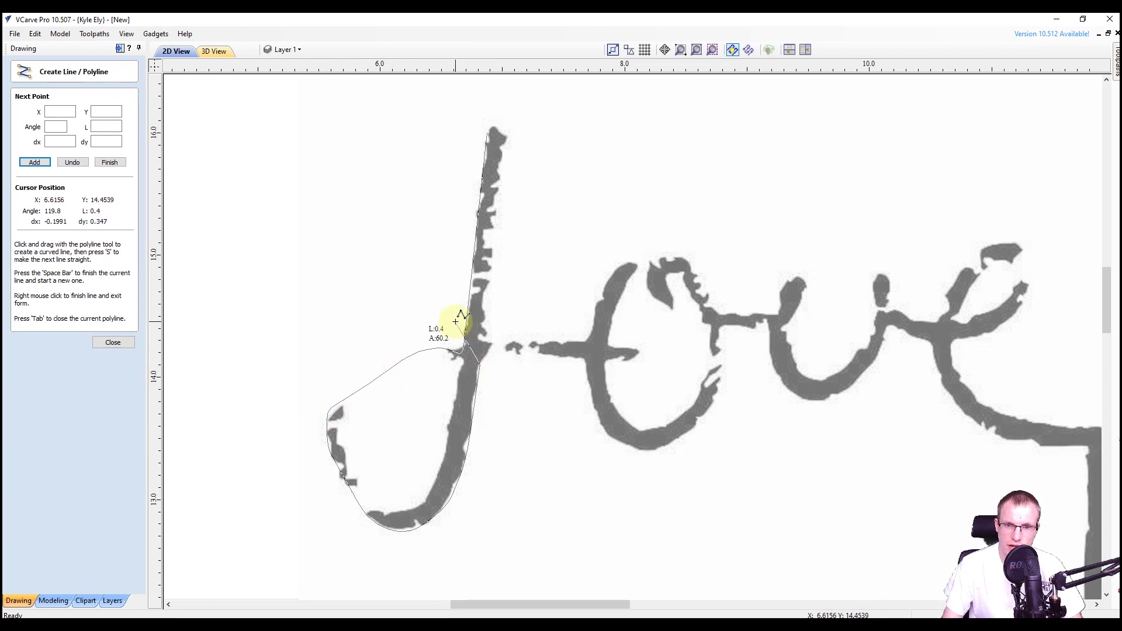
{"action": "right_click", "coordinate": [501, 360]}
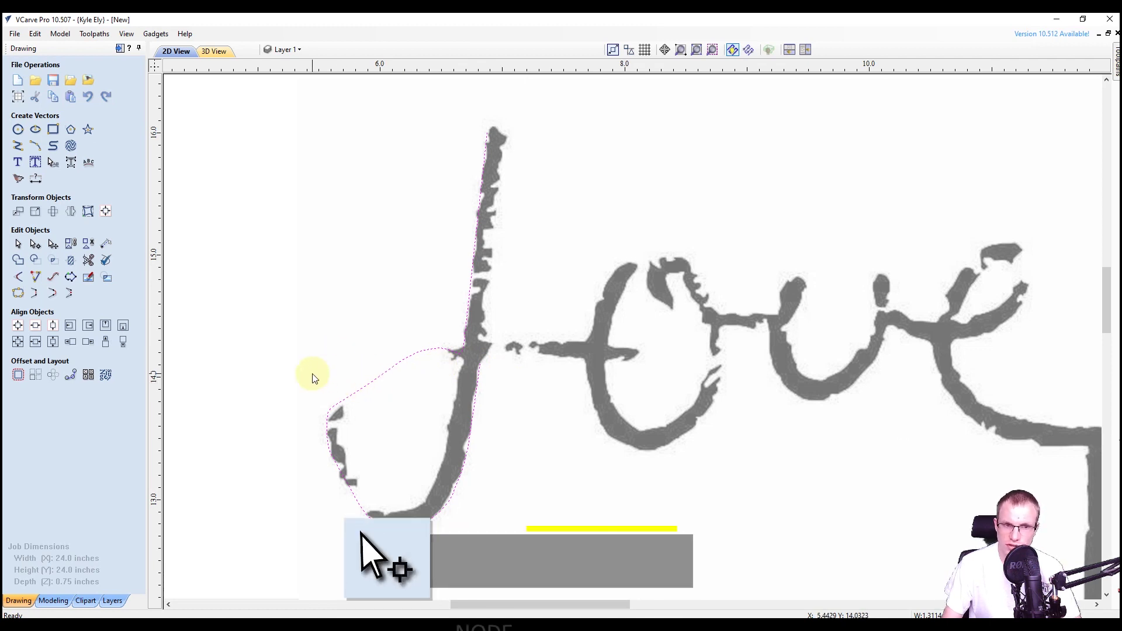
- Try reshaping the polyline's upper loop by adjusting its nodes and curve handles, and delete the polyline
{"action": "left_click", "coordinate": [35, 246]}
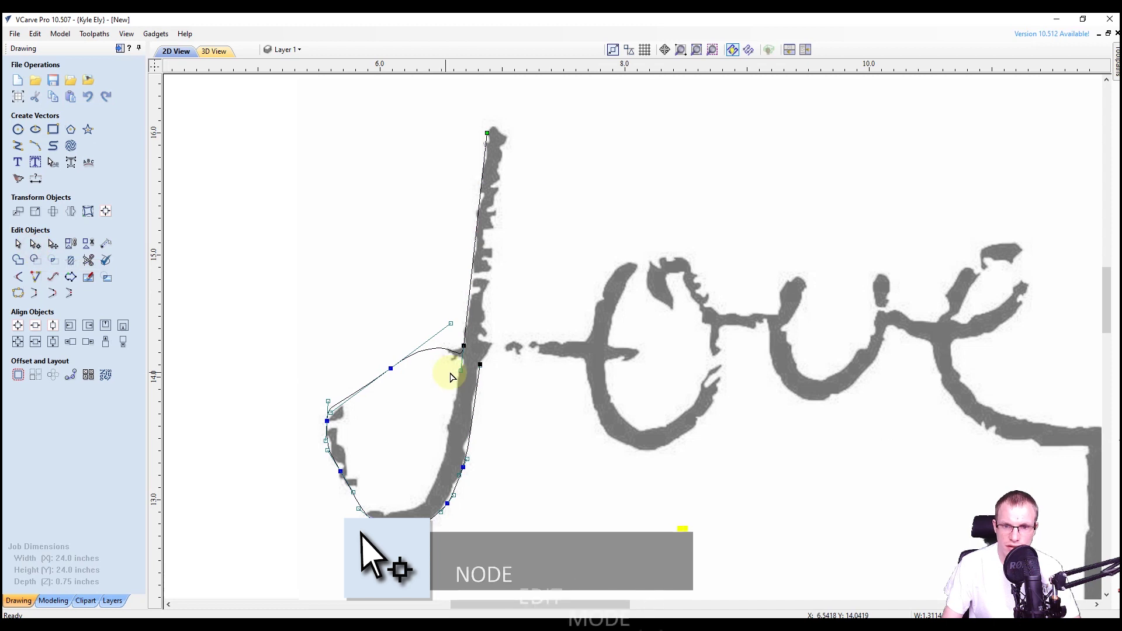
{"action": "double_click", "coordinate": [384, 365]}
{"action": "left_click_drag", "start_coordinate": [442, 323], "coordinate": [440, 355]}
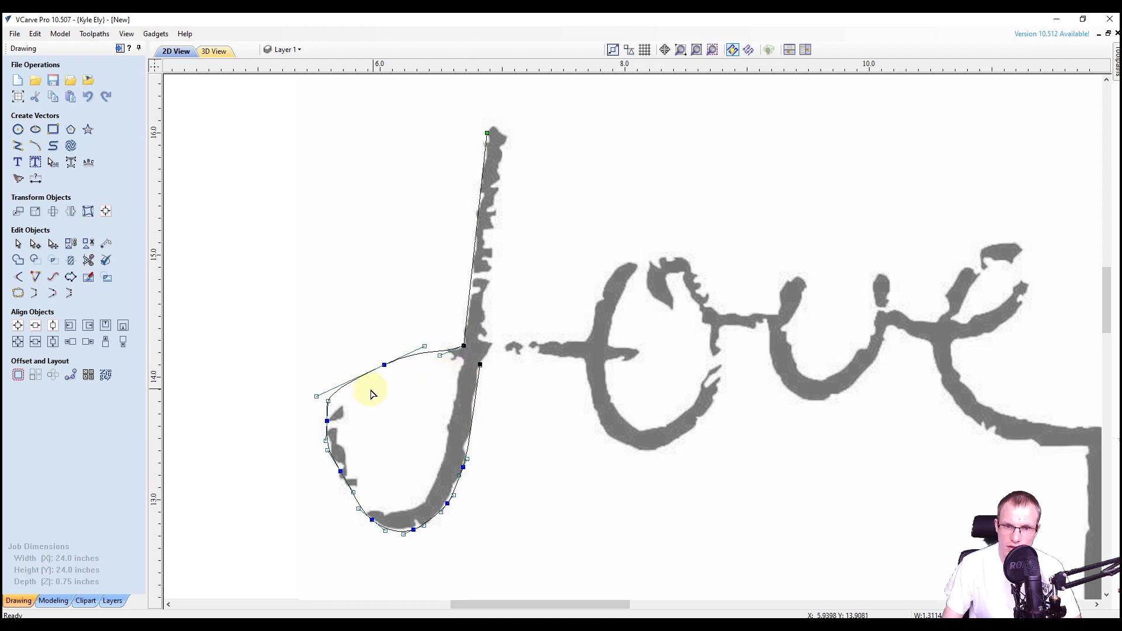
{"action": "left_click_drag", "start_coordinate": [327, 419], "coordinate": [341, 377]}
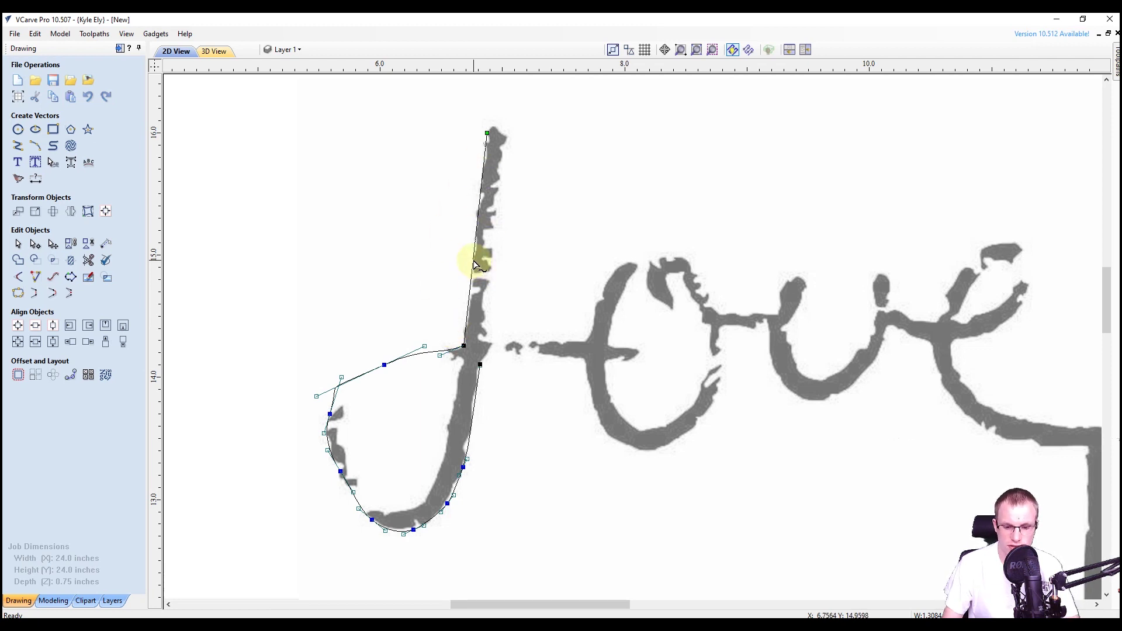
{"action": "key", "text": "Delete"}
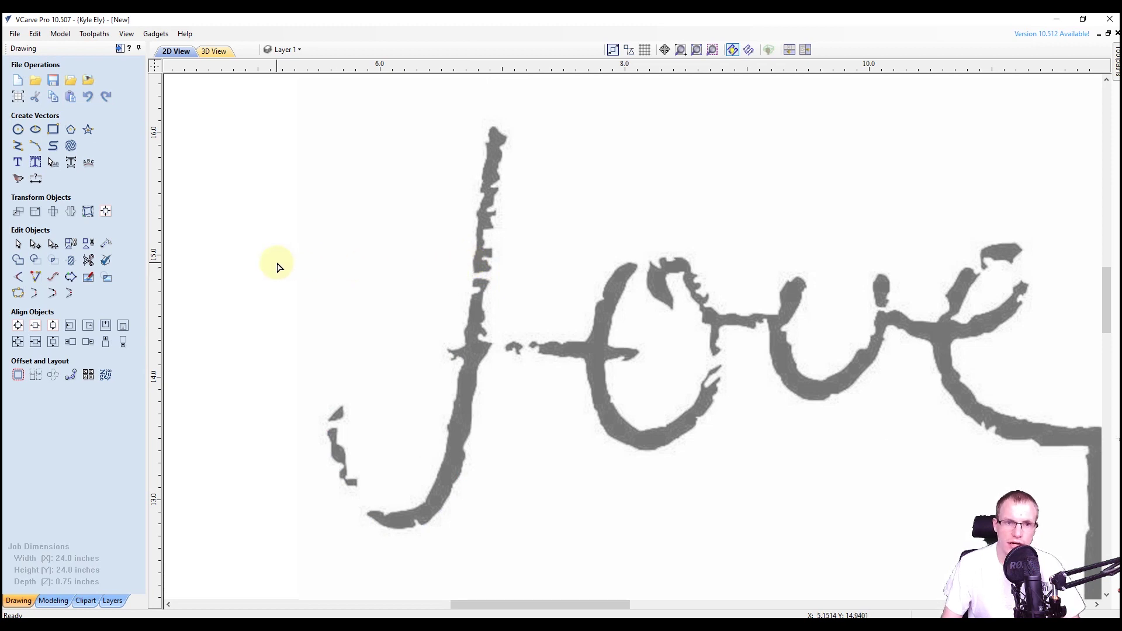
- Trace a smooth curve from the first letter's crossbar around the outside of its lower loop and up the stem's right edge
{"action": "key", "text": "s"}
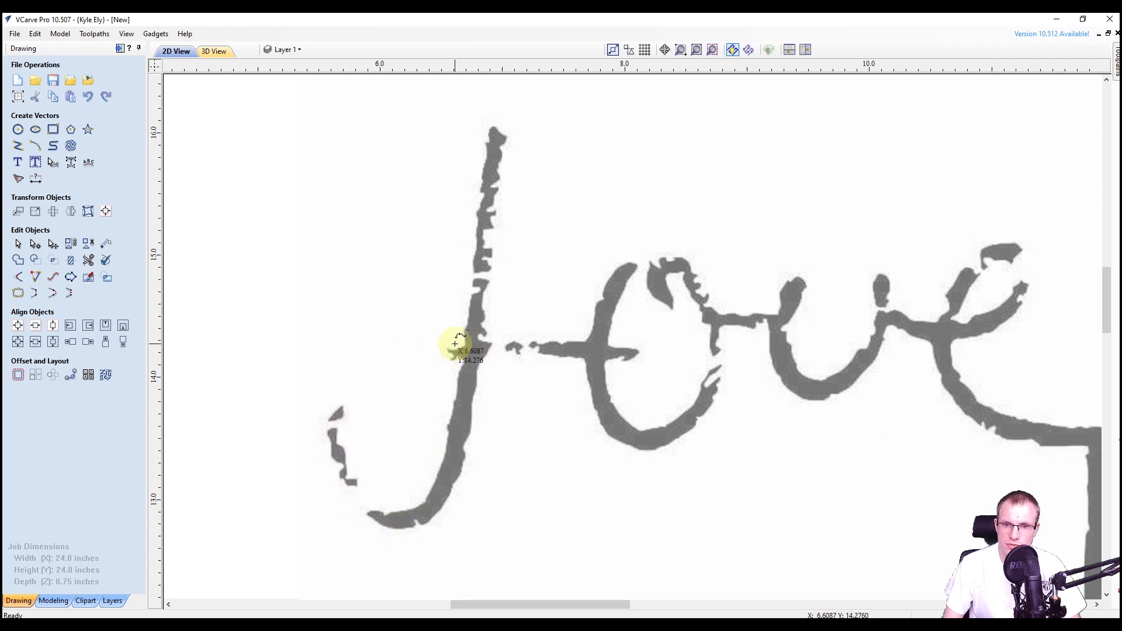
{"action": "middle_click_drag", "start_coordinate": [439, 314], "coordinate": [485, 306]}
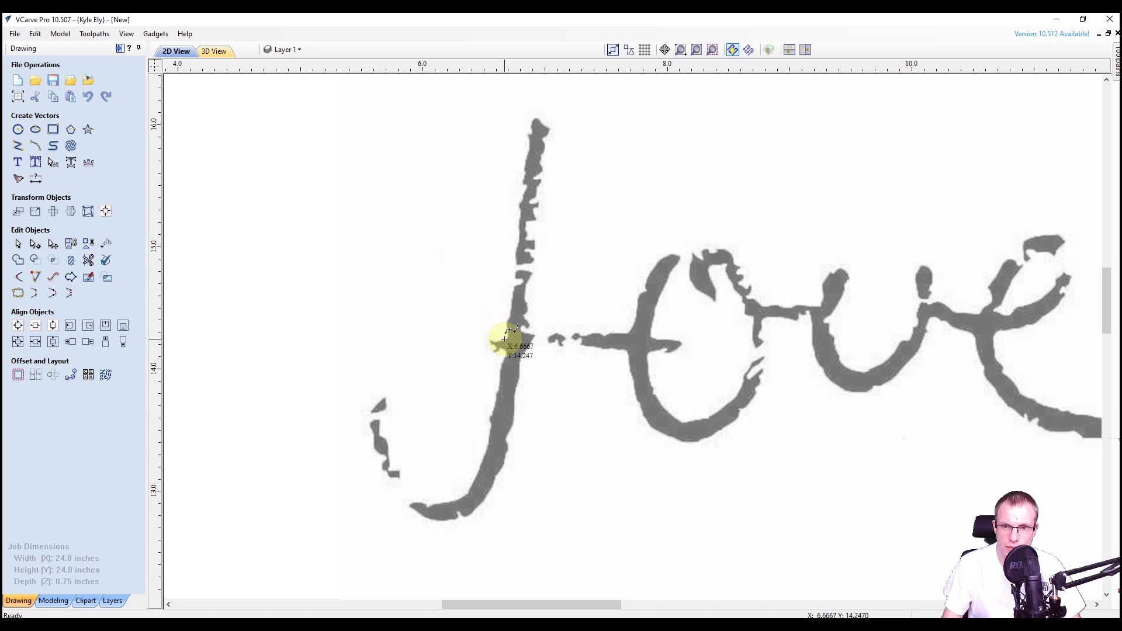
{"action": "left_click", "coordinate": [504, 338]}
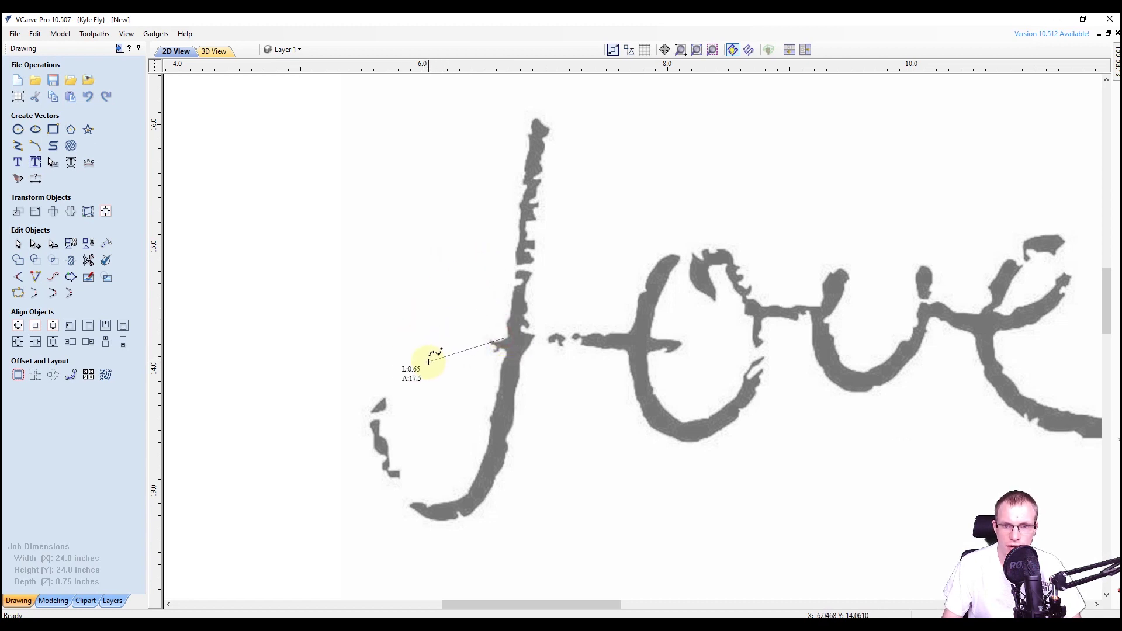
{"action": "left_click", "coordinate": [374, 409]}
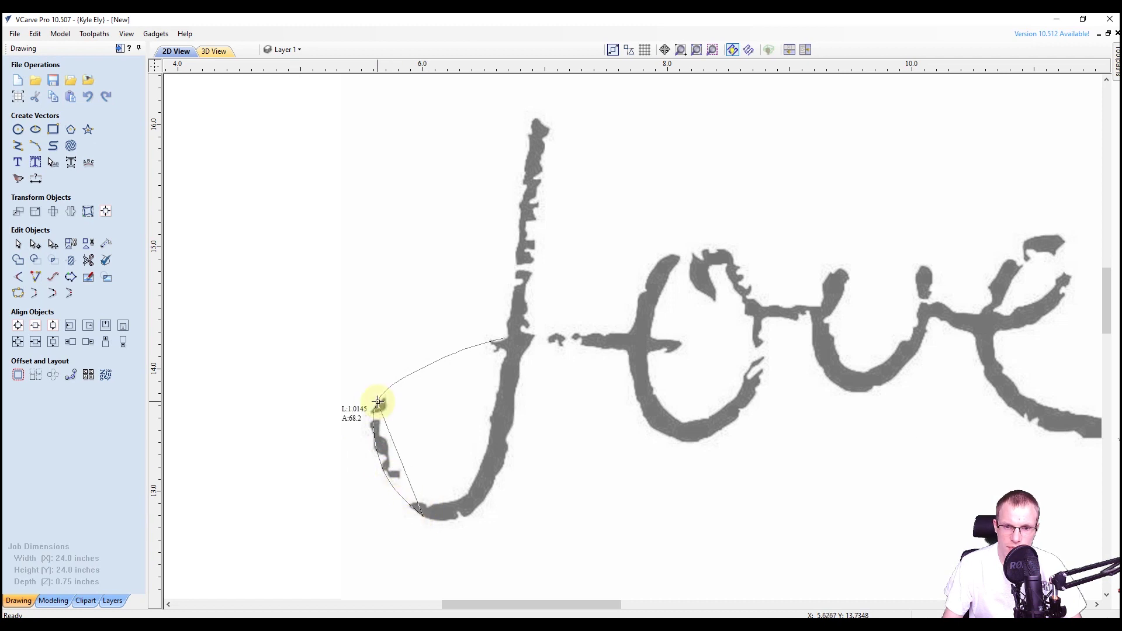
{"action": "left_click", "coordinate": [455, 520]}
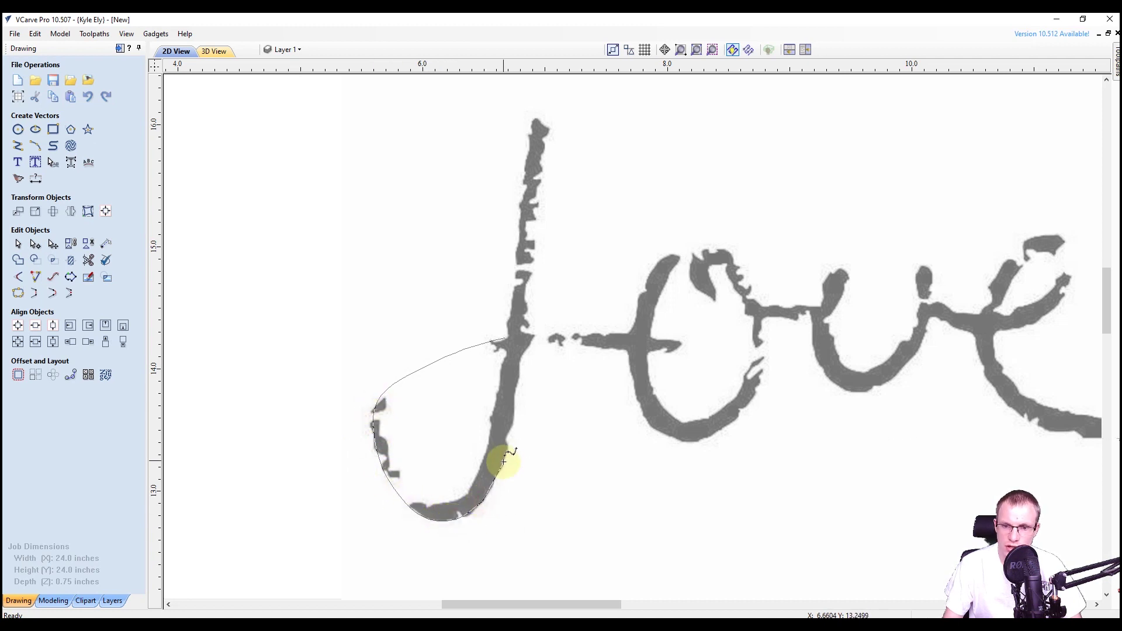
{"action": "left_click", "coordinate": [513, 397]}
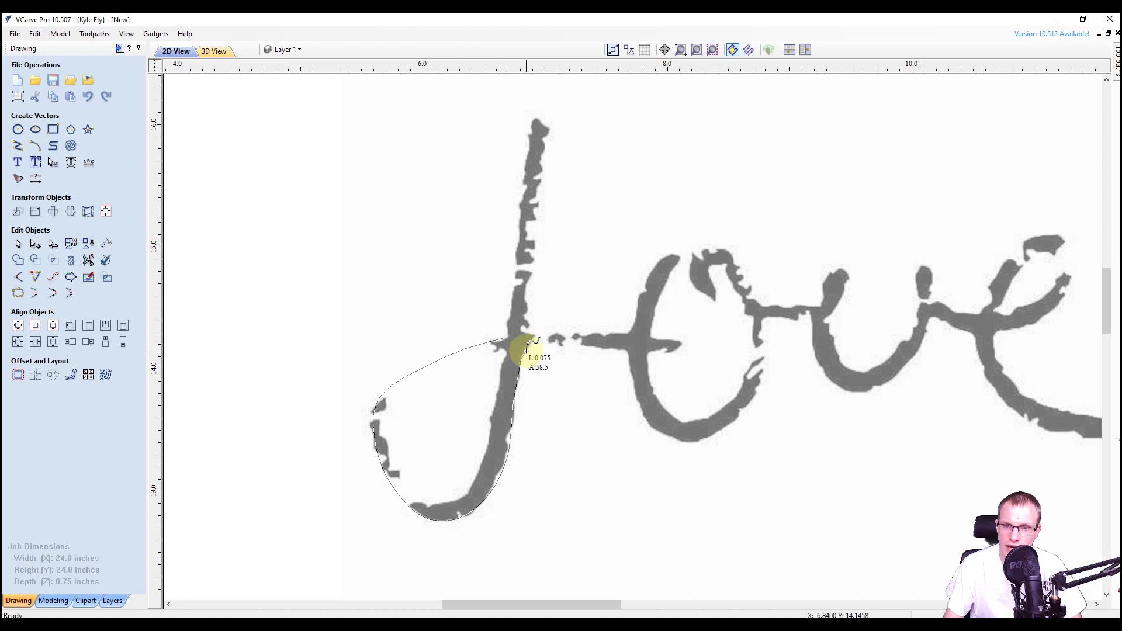
- Continue the curve through a rounded corner along the crossbar's underside, bridging the gaps, and end it at the second letter's left edge
{"action": "scroll", "coordinate": [532, 350], "scroll_direction": "up", "scroll_amount": 6}
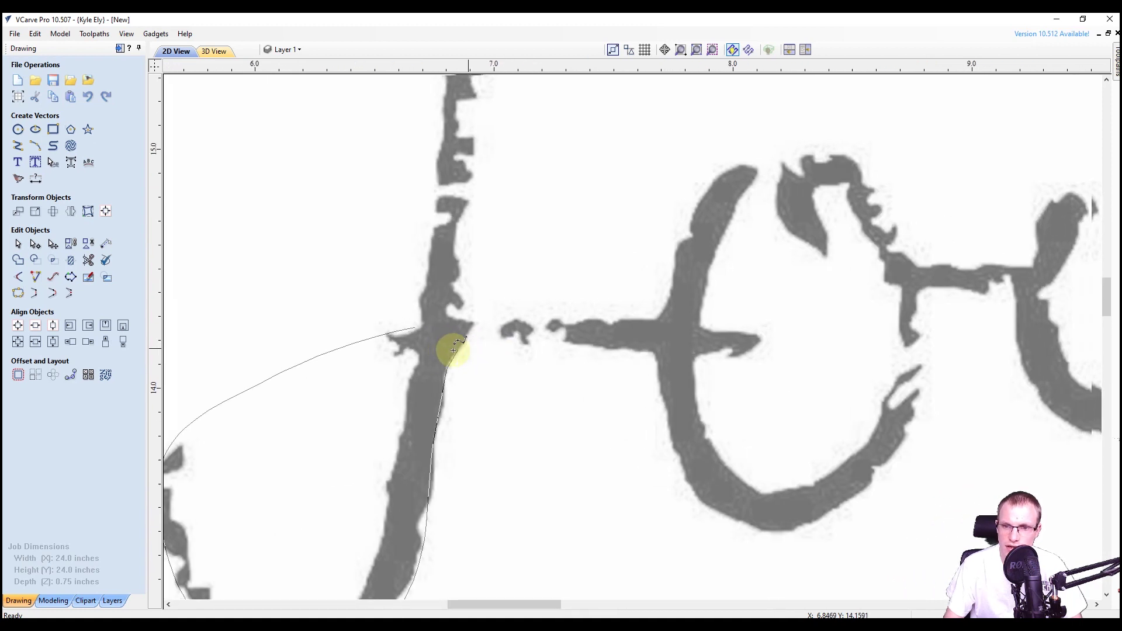
{"action": "middle_click_drag", "start_coordinate": [493, 346], "coordinate": [435, 315]}
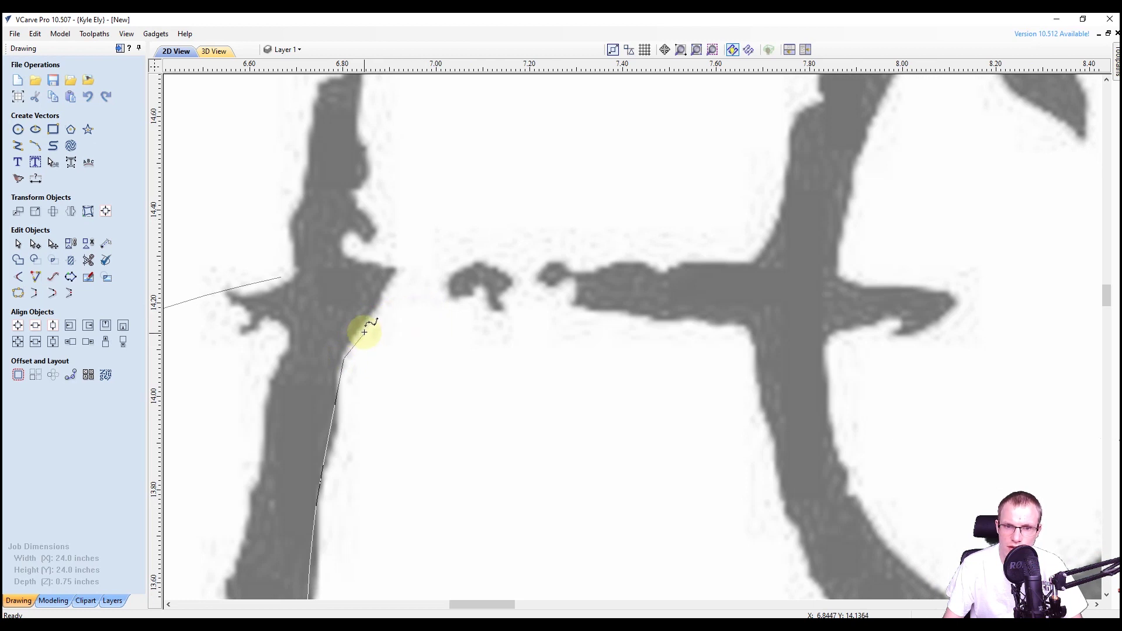
{"action": "left_click", "coordinate": [393, 305]}
{"action": "left_click", "coordinate": [486, 304]}
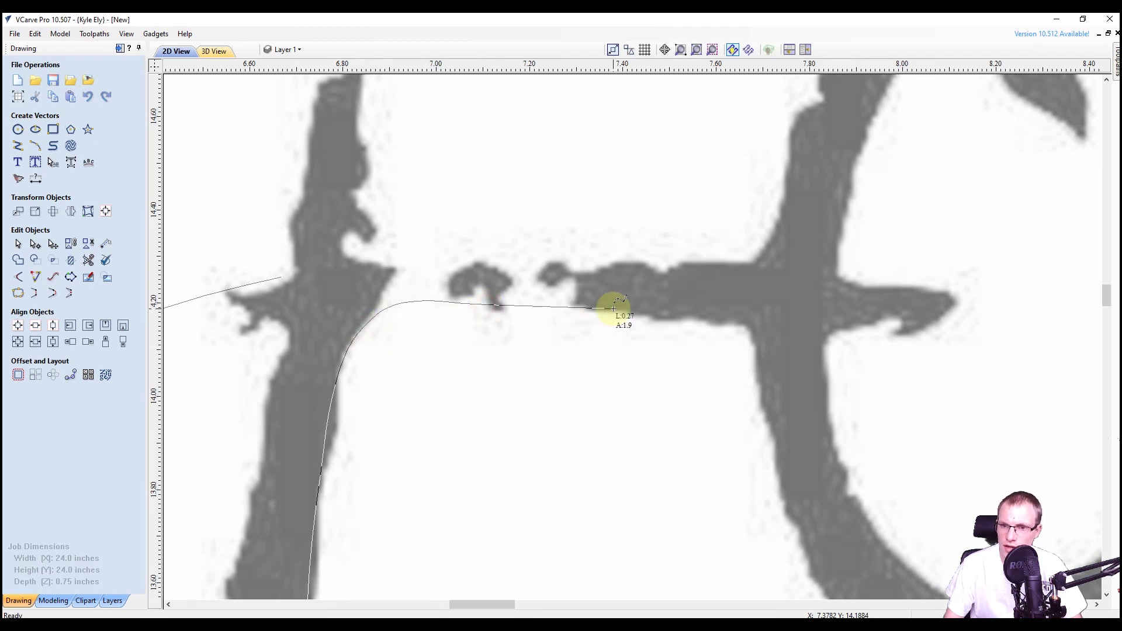
{"action": "left_click", "coordinate": [616, 311]}
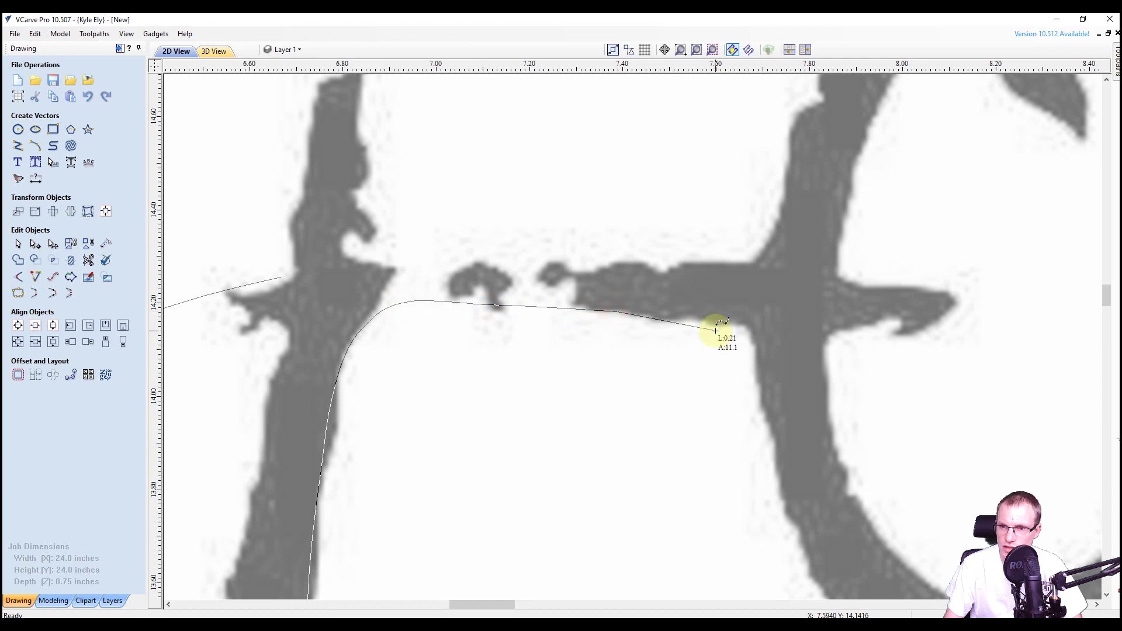
{"action": "left_click", "coordinate": [746, 325]}
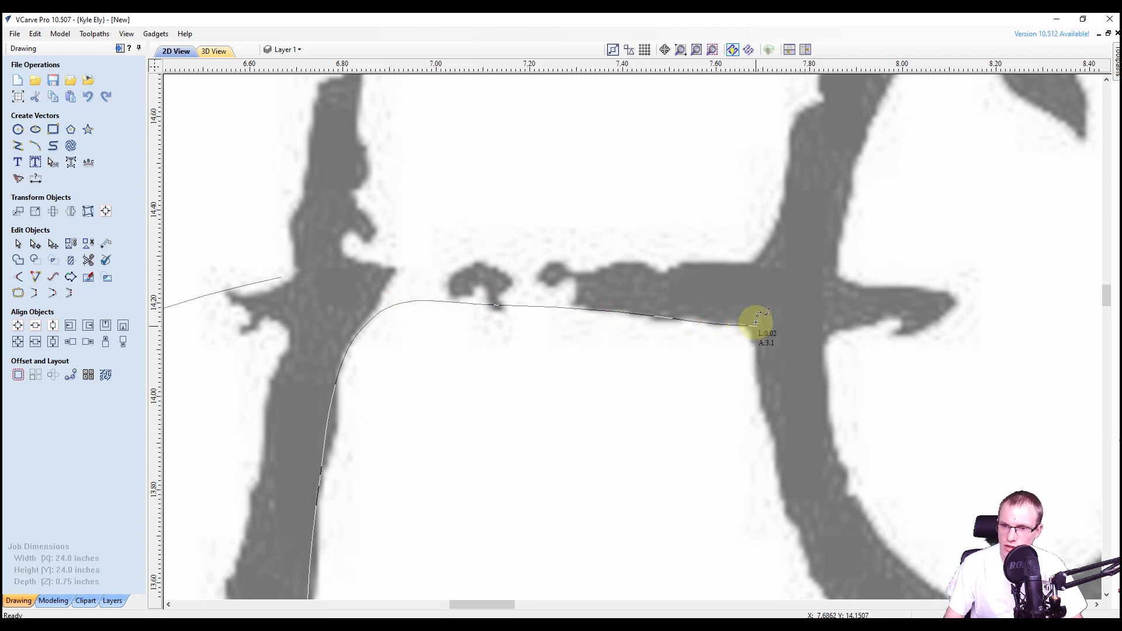
{"action": "right_click", "coordinate": [780, 285]}
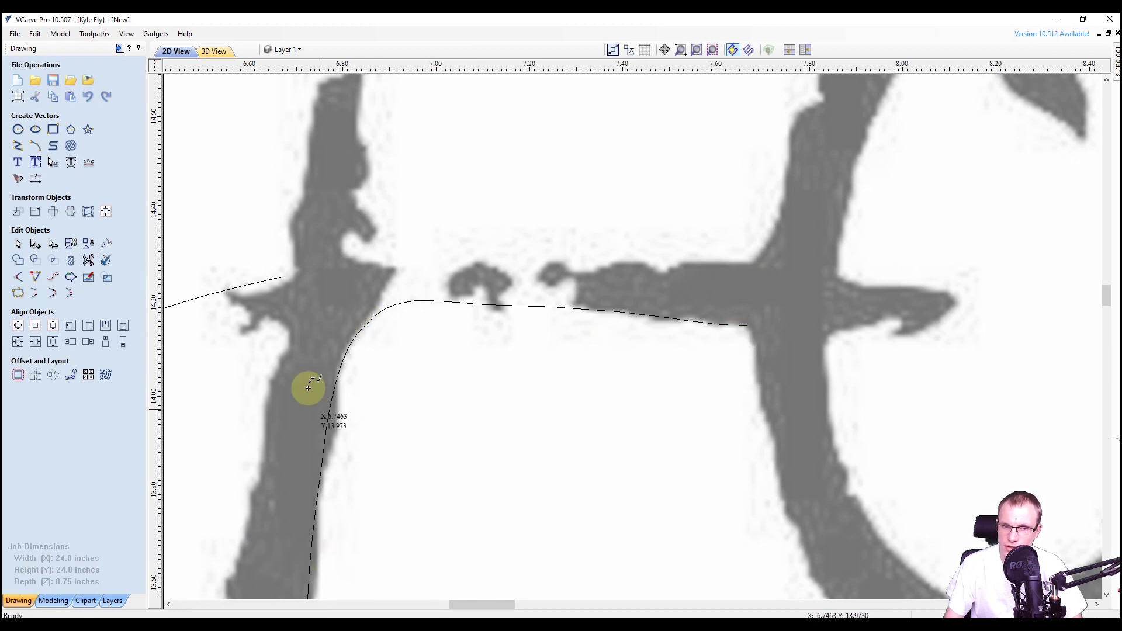
- Trace a smooth curve from the crossbar curve's endpoint around the outside of the second letter's bowl, bridging the gap up to the connecting stroke
{"action": "scroll", "coordinate": [433, 284], "scroll_direction": "down", "scroll_amount": 2}
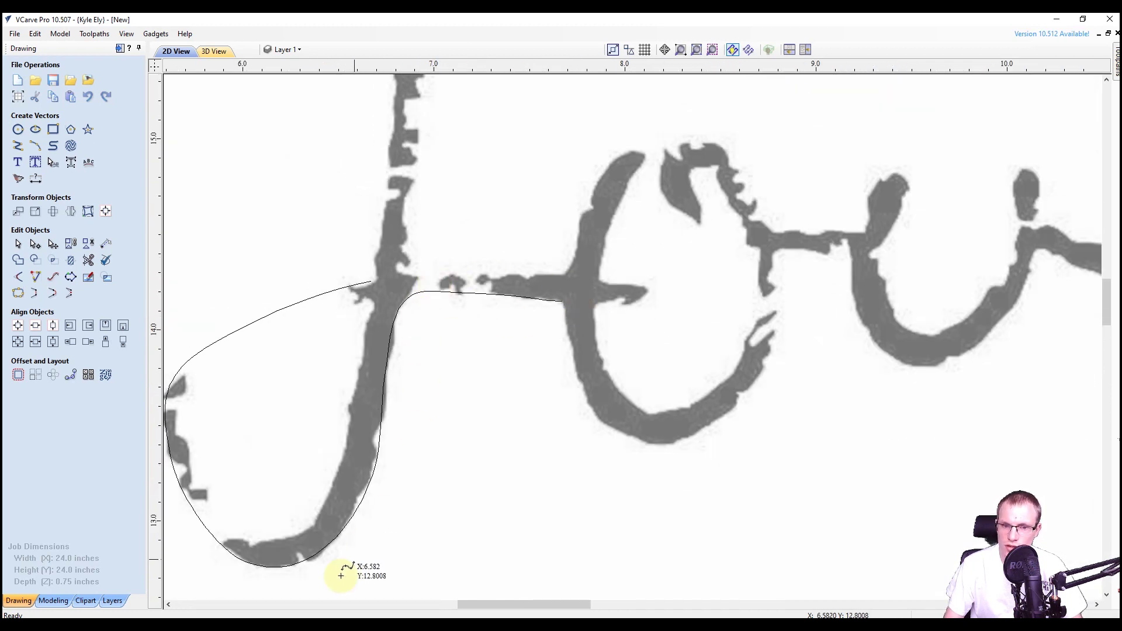
{"action": "scroll", "coordinate": [634, 295], "scroll_direction": "up", "scroll_amount": 2}
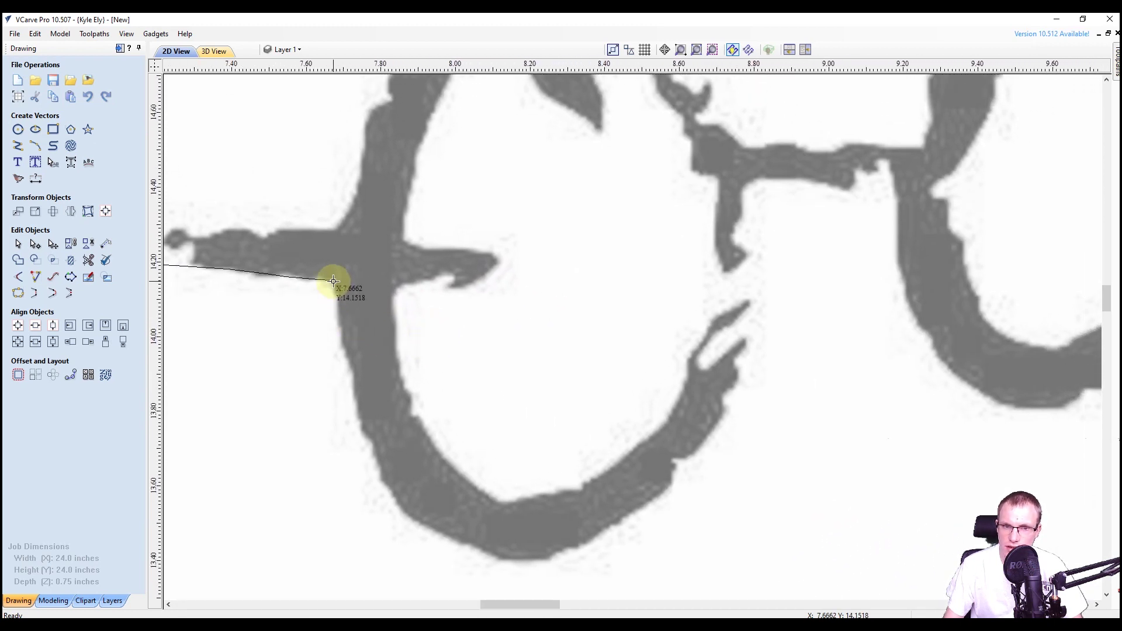
{"action": "left_click", "coordinate": [611, 51]}
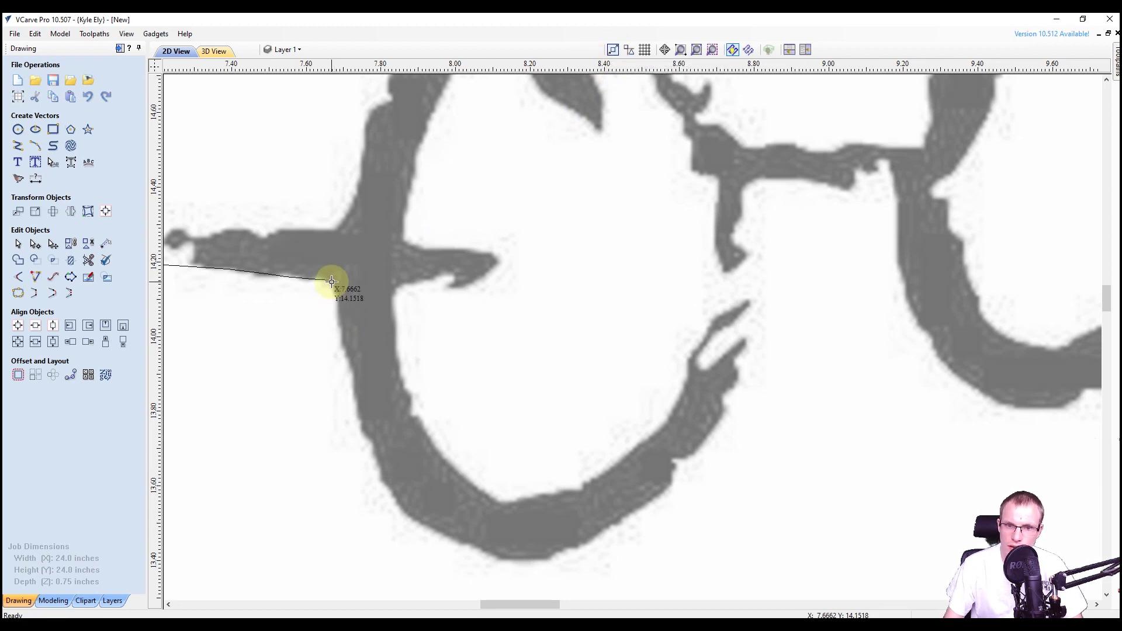
{"action": "left_click", "coordinate": [345, 362]}
{"action": "left_click", "coordinate": [377, 480]}
{"action": "left_click", "coordinate": [409, 509]}
{"action": "left_click", "coordinate": [453, 544]}
{"action": "left_click", "coordinate": [549, 560]}
{"action": "left_click", "coordinate": [655, 495]}
{"action": "left_click", "coordinate": [731, 402]}
{"action": "left_click", "coordinate": [756, 304]}
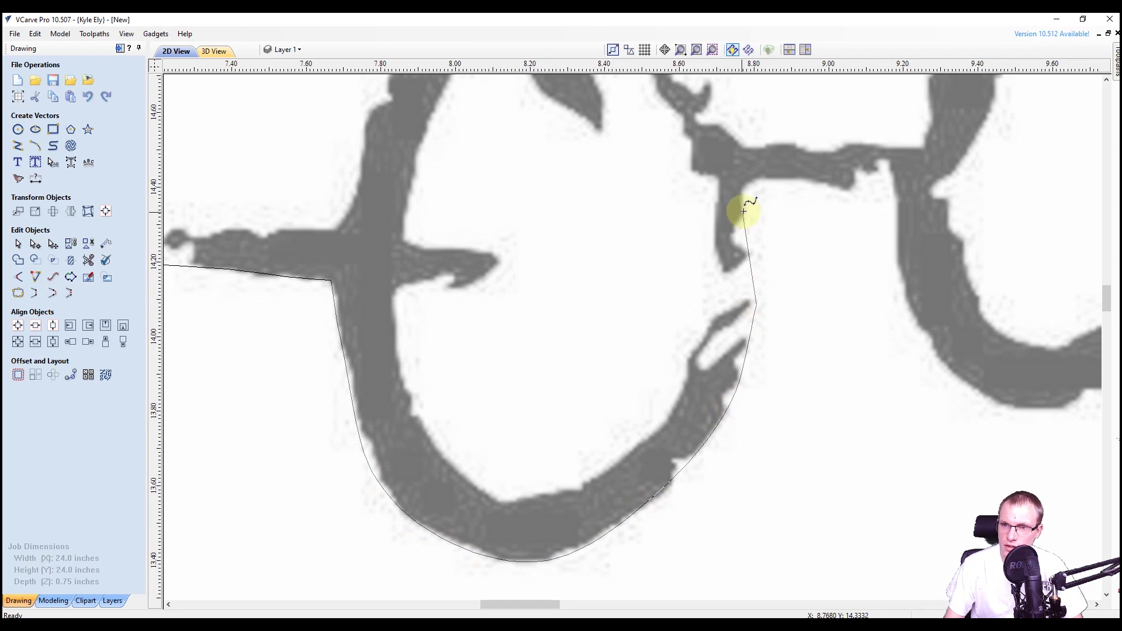
{"action": "left_click", "coordinate": [755, 190]}
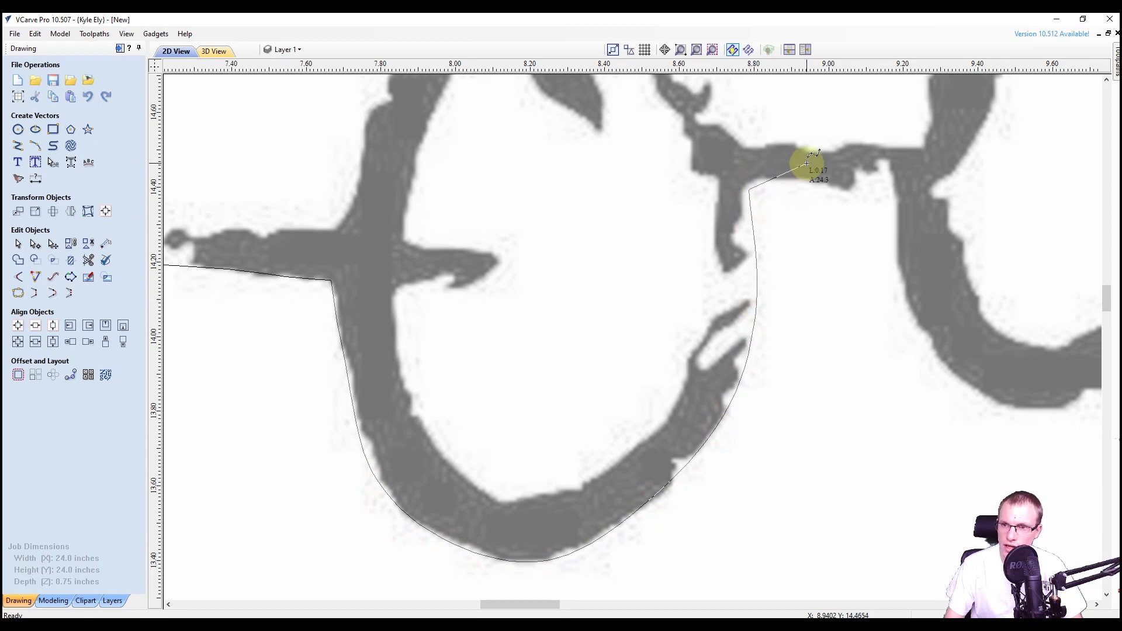
- Continue the outline along the underside of the stroke connecting the second and third letters, ending at the third letter's left edge
{"action": "middle_click_drag", "start_coordinate": [844, 223], "coordinate": [462, 268]}
{"action": "left_click", "coordinate": [367, 243]}
{"action": "left_click", "coordinate": [448, 237]}
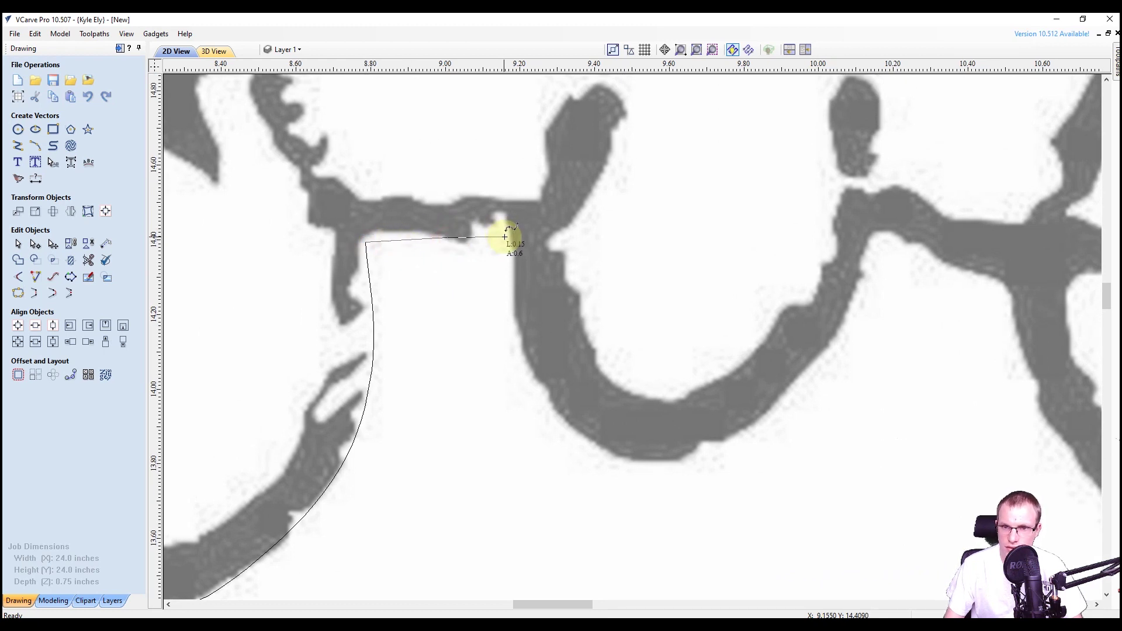
{"action": "left_click", "coordinate": [506, 236]}
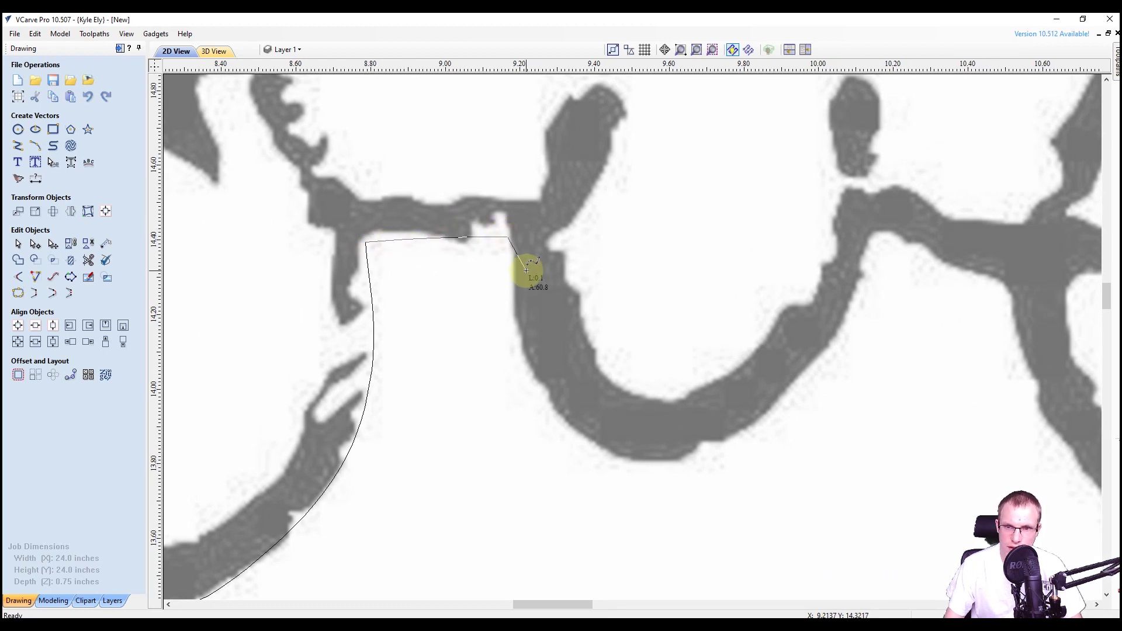
- Trace the outside of the third letter's bowl from the connecting stroke's corner around to the next connecting stroke
{"action": "left_click", "coordinate": [507, 239]}
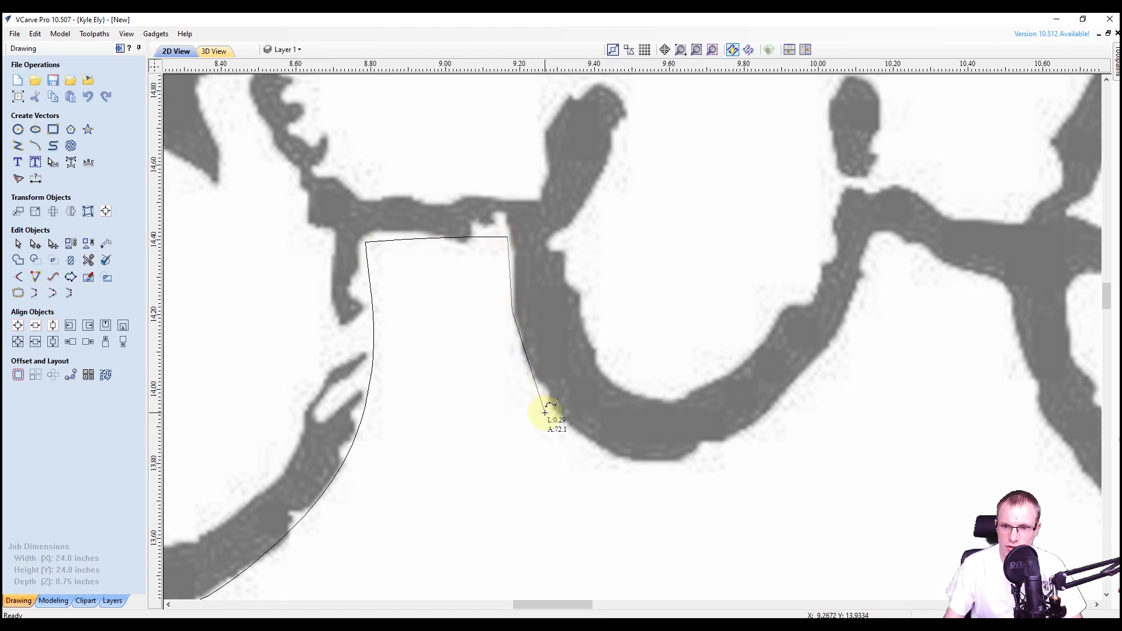
{"action": "left_click", "coordinate": [723, 438]}
{"action": "left_click", "coordinate": [811, 365]}
{"action": "left_click", "coordinate": [859, 290]}
{"action": "left_click", "coordinate": [872, 237]}
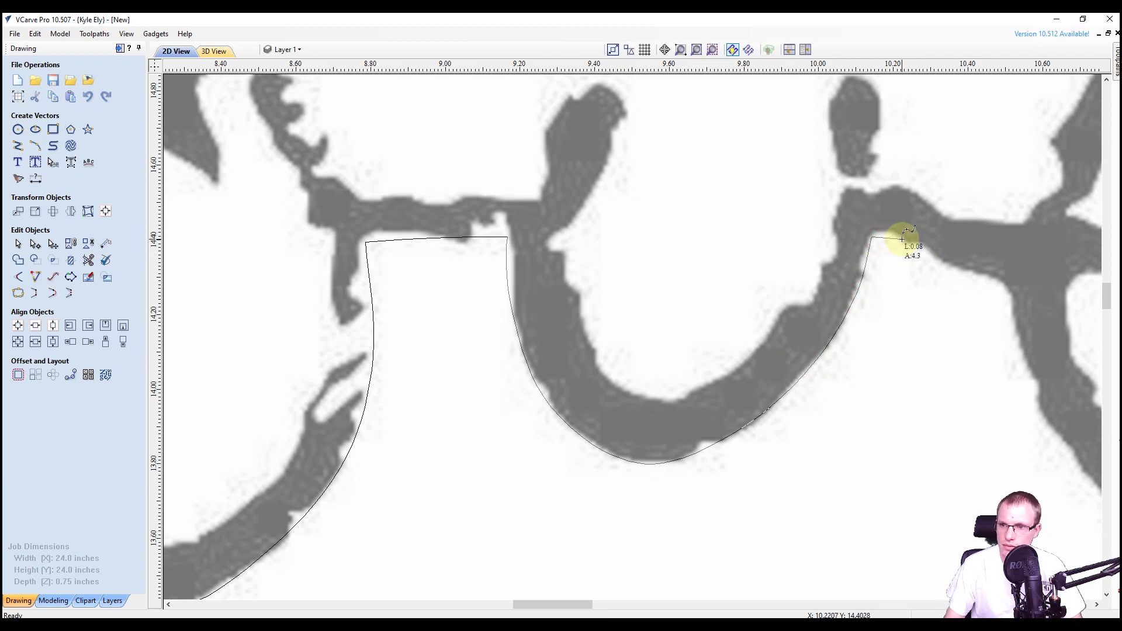
- Trace the underside of the stroke connecting the third letter to the fourth letter's left edge
{"action": "mouse_move", "coordinate": [916, 252]}
{"action": "middle_mouse_down"}
{"action": "mouse_move", "coordinate": [625, 221]}
{"action": "mouse_move", "coordinate": [458, 220]}
{"action": "mouse_move", "coordinate": [430, 205]}
{"action": "middle_mouse_up"}
{"action": "left_click", "coordinate": [474, 229]}
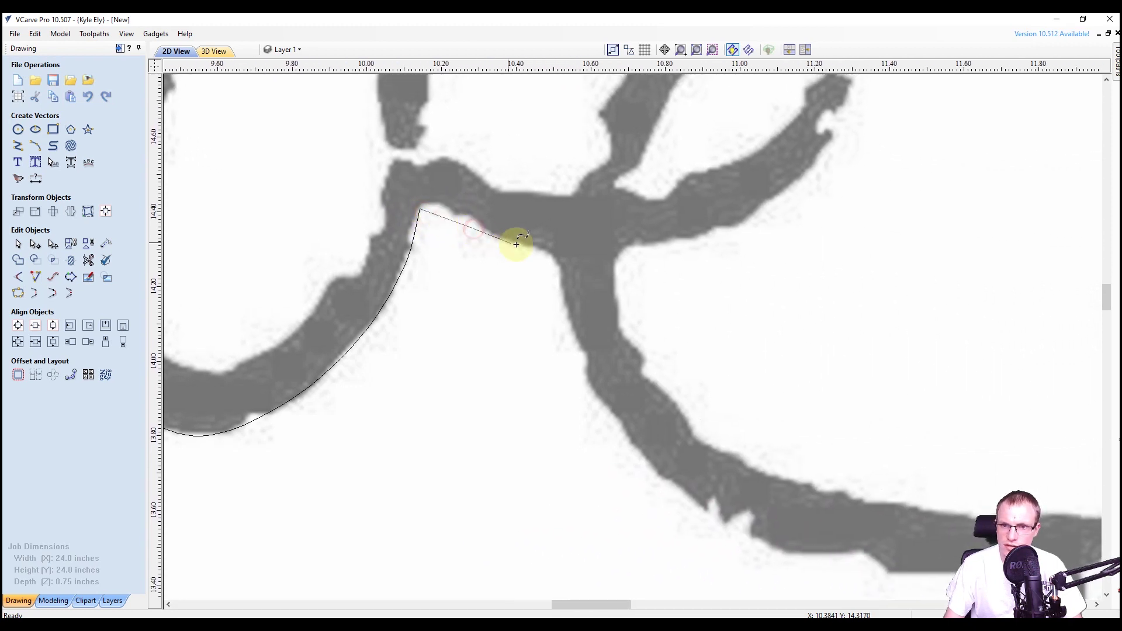
{"action": "left_click", "coordinate": [554, 252]}
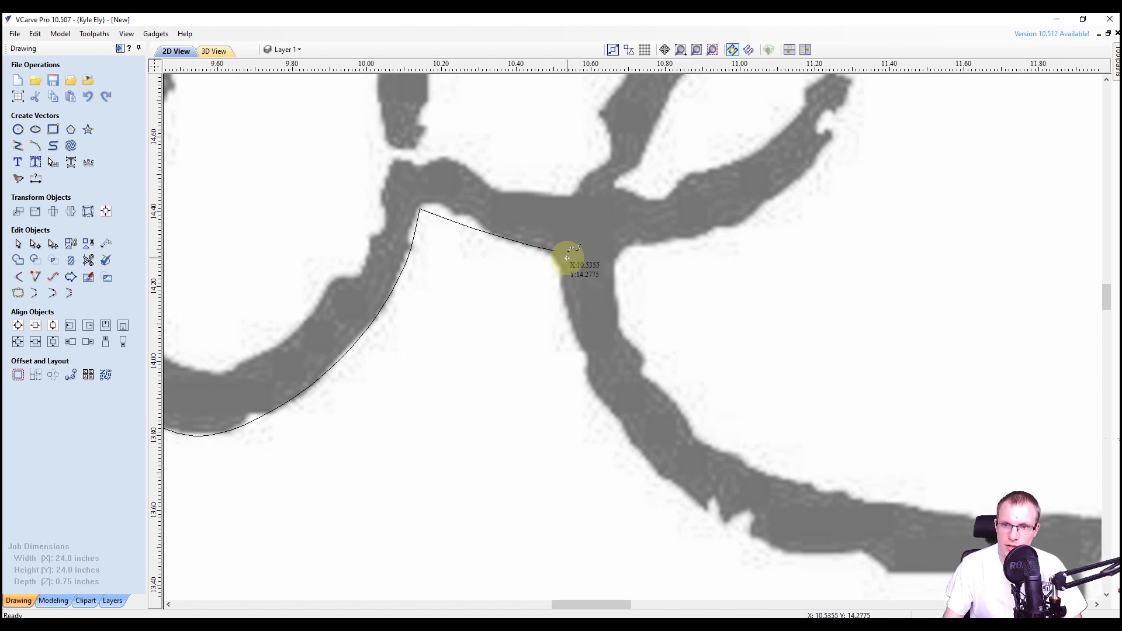
- Trace the underside of the fourth letter's tail and the left edge of the tall stem below it, down to the lower crossbar
{"action": "scroll", "coordinate": [533, 314], "scroll_direction": "down", "scroll_amount": 2}
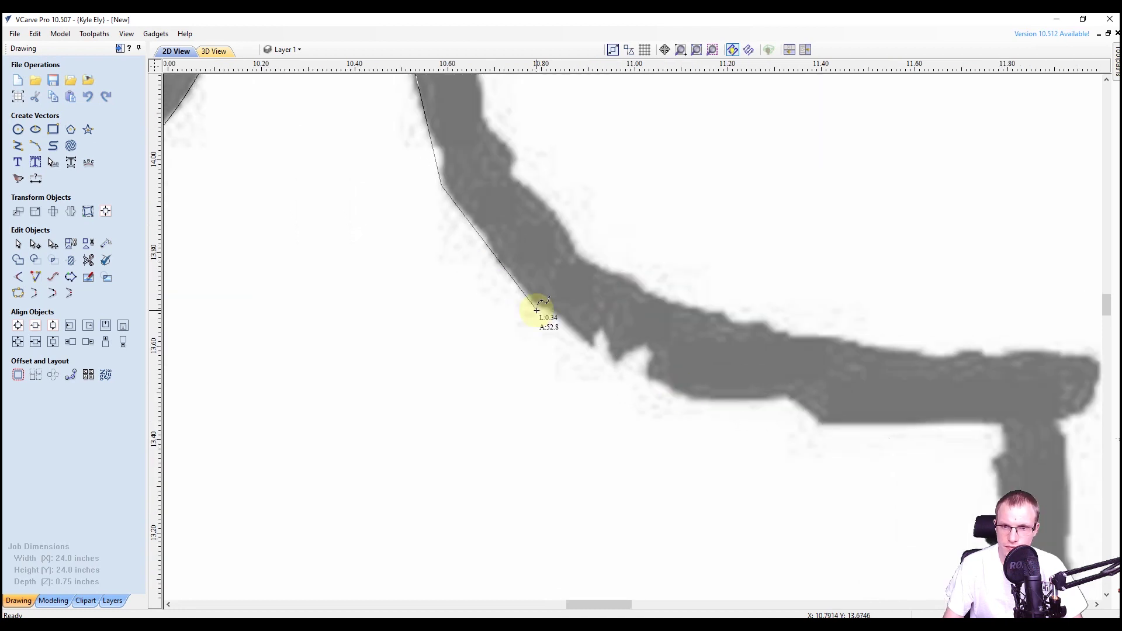
{"action": "left_click", "coordinate": [807, 321]}
{"action": "scroll", "coordinate": [779, 408], "scroll_direction": "up", "scroll_amount": 3}
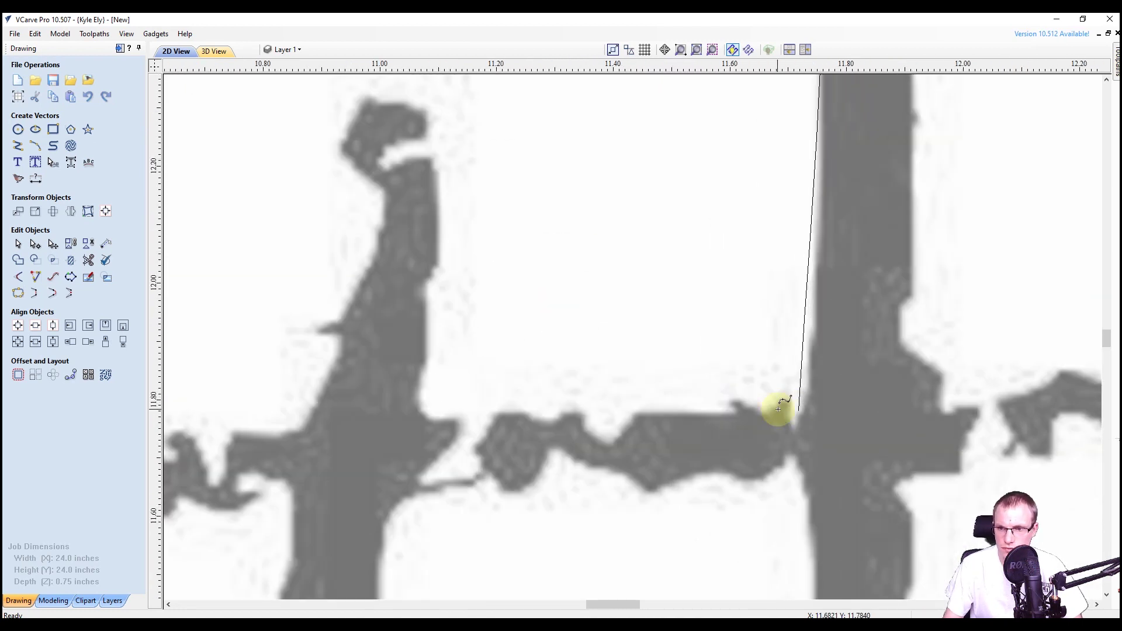
{"action": "left_click", "coordinate": [794, 417]}
- Trace the lower crossbar's top edge to the short stem, then around the short stem's hooked top and down its left edge
{"action": "left_click", "coordinate": [493, 421]}
{"action": "left_click", "coordinate": [456, 165]}
{"action": "left_click", "coordinate": [430, 194]}
{"action": "left_click", "coordinate": [461, 244]}
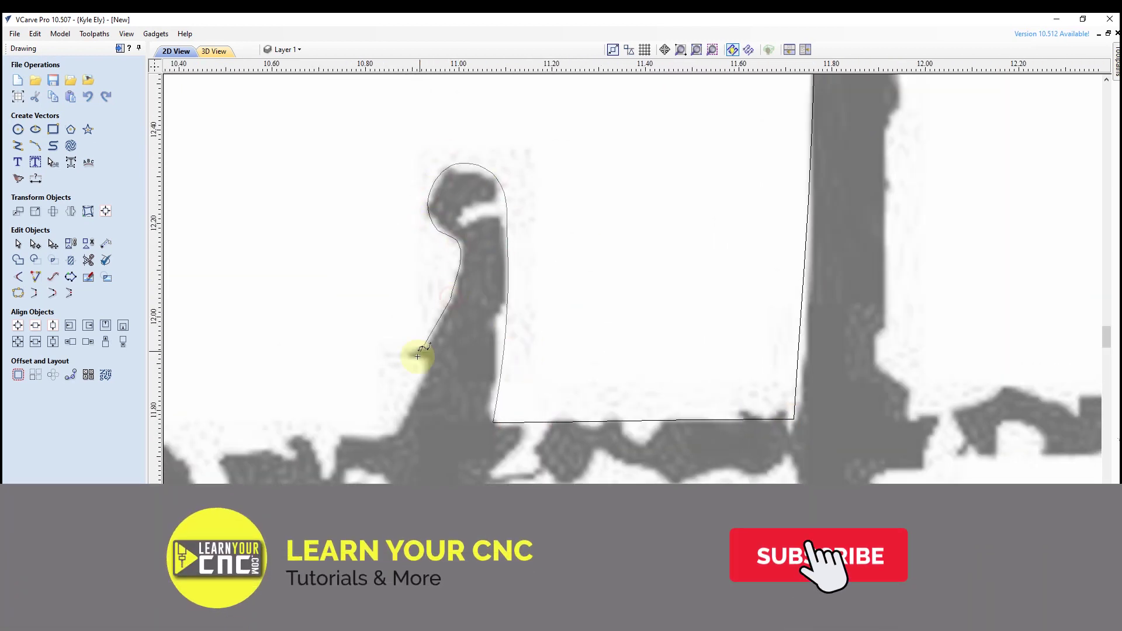
{"action": "left_click", "coordinate": [395, 435]}
- Outline the part of the lower crossbar left of the short stem, bridging its gaps along the upper and lower edges
{"action": "scroll", "coordinate": [626, 343], "scroll_direction": "down", "scroll_amount": 1}
{"action": "left_click", "coordinate": [479, 349]}
{"action": "left_click", "coordinate": [337, 356]}
{"action": "scroll", "coordinate": [303, 367], "scroll_direction": "down", "scroll_amount": 1}
{"action": "left_click", "coordinate": [501, 401]}
{"action": "left_click", "coordinate": [701, 371]}
- Trace the short stem below the crossbar, down its left edge, around its lower end and back up its right edge
{"action": "middle_click_drag", "start_coordinate": [701, 370], "coordinate": [608, 108]}
{"action": "left_click", "coordinate": [516, 234]}
{"action": "left_click", "coordinate": [527, 394]}
{"action": "left_click", "coordinate": [679, 529]}
{"action": "left_click", "coordinate": [617, 514]}
{"action": "left_click", "coordinate": [586, 240]}
{"action": "middle_click_drag", "start_coordinate": [586, 240], "coordinate": [564, 313]}
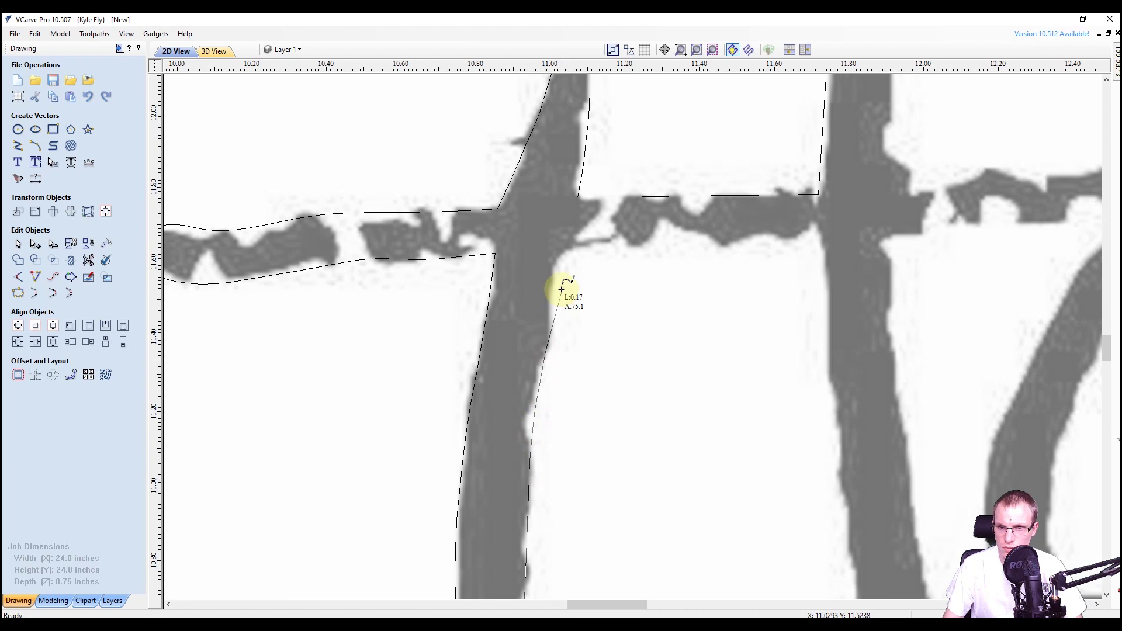
- Trace the crossbar's underside between the two stems and continue around the lower end of the tall stem
{"action": "left_click", "coordinate": [631, 245]}
{"action": "left_click", "coordinate": [908, 320]}
{"action": "middle_click_drag", "start_coordinate": [909, 320], "coordinate": [603, 322]}
{"action": "left_click", "coordinate": [603, 322]}
{"action": "left_click", "coordinate": [603, 422]}
{"action": "left_click", "coordinate": [627, 446]}
{"action": "left_click", "coordinate": [649, 333]}
- Continue the outline up the tall stem's right edge and along the crossbar's underside to the next letter
{"action": "left_click", "coordinate": [619, 220]}
{"action": "left_click", "coordinate": [668, 195]}
{"action": "left_click", "coordinate": [847, 183]}
- Trace down the left edge of the letter following the tall stem and around the outside of its lower bowl
{"action": "left_click", "coordinate": [771, 301]}
{"action": "left_click", "coordinate": [718, 423]}
{"action": "left_click", "coordinate": [713, 467]}
{"action": "middle_click_drag", "start_coordinate": [713, 467], "coordinate": [544, 236]}
{"action": "left_click", "coordinate": [584, 387]}
{"action": "left_click", "coordinate": [742, 348]}
{"action": "left_click", "coordinate": [851, 263]}
- Continue the outline up from that letter's lower bowl and along the connecting stroke toward the following letter
{"action": "mouse_move", "coordinate": [852, 263]}
{"action": "middle_mouse_down"}
{"action": "mouse_move", "coordinate": [656, 338]}
{"action": "mouse_move", "coordinate": [635, 368]}
{"action": "middle_mouse_up"}
{"action": "left_click", "coordinate": [683, 180]}
{"action": "left_click", "coordinate": [707, 143]}
{"action": "left_click", "coordinate": [793, 151]}
{"action": "left_click", "coordinate": [900, 146]}
{"action": "left_click", "coordinate": [924, 263]}
- Trace the underside of the following letter's bowl up to the pointed junction with the next bowl
{"action": "mouse_move", "coordinate": [924, 263]}
{"action": "middle_mouse_down"}
{"action": "mouse_move", "coordinate": [764, 263]}
{"action": "mouse_move", "coordinate": [351, 363]}
{"action": "middle_mouse_up"}
{"action": "left_click", "coordinate": [701, 238]}
{"action": "left_click", "coordinate": [321, 376]}
{"action": "left_click", "coordinate": [424, 327]}
{"action": "left_click", "coordinate": [489, 268]}
- Trace the underside of the next bowl from one pointed junction to the other, smoothing over the notches
{"action": "left_click", "coordinate": [563, 329]}
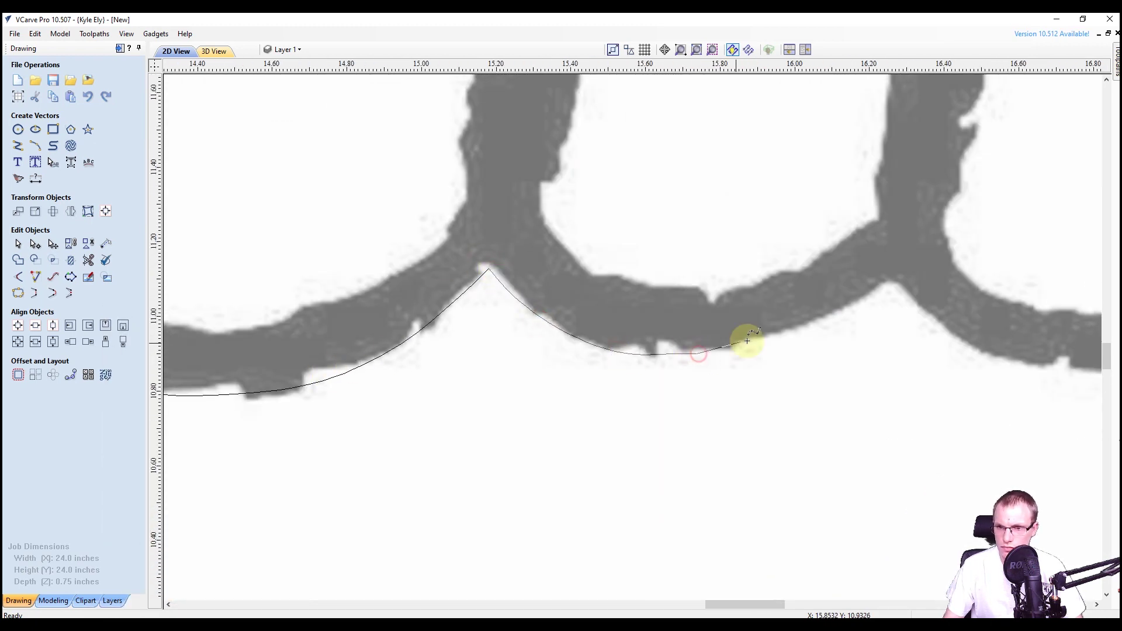
{"action": "left_click", "coordinate": [702, 358]}
{"action": "middle_click_drag", "start_coordinate": [701, 359], "coordinate": [377, 370]}
{"action": "left_click", "coordinate": [564, 293]}
- Trace the underside of the last bowl and up to the inner corner of the final letter's long tail
{"action": "left_click", "coordinate": [734, 376]}
{"action": "middle_click_drag", "start_coordinate": [734, 376], "coordinate": [455, 376]}
{"action": "left_click", "coordinate": [554, 382]}
{"action": "left_click", "coordinate": [644, 365]}
{"action": "middle_click_drag", "start_coordinate": [644, 365], "coordinate": [527, 366]}
{"action": "left_click", "coordinate": [709, 226]}
- Trace down the left edge of the final letter's long tail and around its broken lower tip
{"action": "middle_click_drag", "start_coordinate": [719, 596], "coordinate": [719, 333]}
{"action": "middle_click_drag", "start_coordinate": [720, 517], "coordinate": [719, 347]}
{"action": "left_click", "coordinate": [720, 347]}
{"action": "middle_click_drag", "start_coordinate": [712, 436], "coordinate": [657, 258]}
{"action": "scroll", "coordinate": [656, 257], "scroll_direction": "down", "scroll_amount": 2}
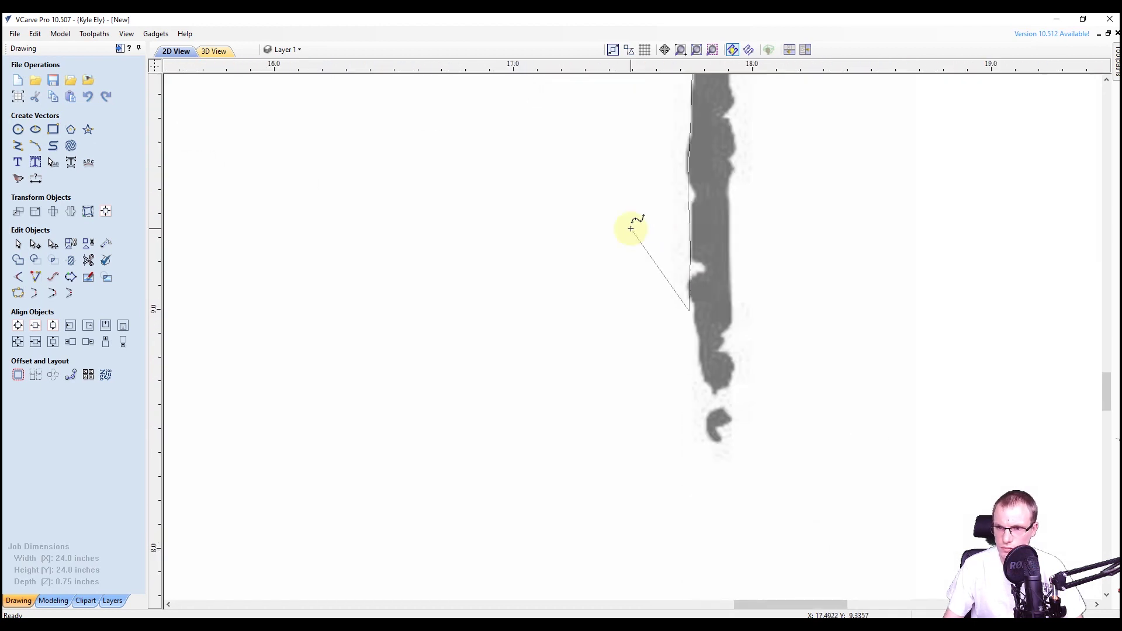
{"action": "left_click", "coordinate": [724, 458]}
{"action": "left_click", "coordinate": [741, 424]}
- Trace up the right edge of the final letter's tail, around its rounded top and down onto the bowl's inner edge
{"action": "left_click", "coordinate": [674, 214]}
{"action": "mouse_move", "coordinate": [731, 105]}
{"action": "middle_mouse_down"}
{"action": "mouse_move", "coordinate": [674, 214]}
{"action": "mouse_move", "coordinate": [623, 439]}
{"action": "middle_mouse_up"}
{"action": "left_click", "coordinate": [647, 220]}
{"action": "left_click", "coordinate": [588, 233]}
{"action": "left_click", "coordinate": [508, 336]}
- Trace the inner edge of the final letter's bowl and round over the tip of its left upright
{"action": "middle_click_drag", "start_coordinate": [508, 336], "coordinate": [695, 336]}
{"action": "left_click", "coordinate": [618, 368]}
{"action": "left_click", "coordinate": [552, 383]}
{"action": "left_click", "coordinate": [500, 374]}
{"action": "left_click", "coordinate": [466, 225]}
{"action": "left_click", "coordinate": [448, 188]}
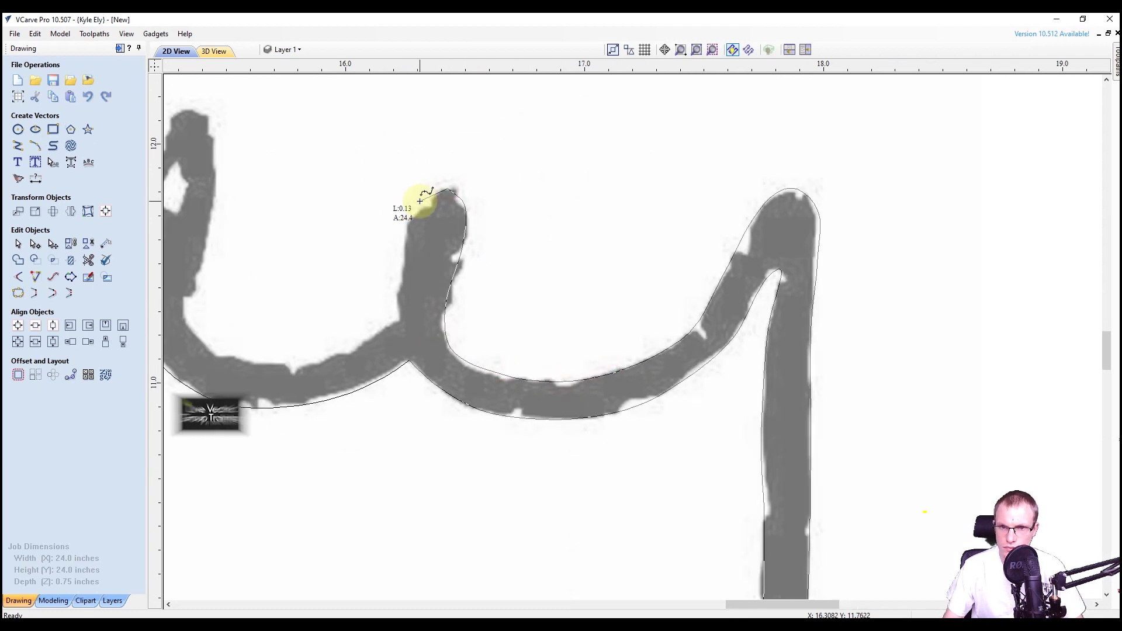
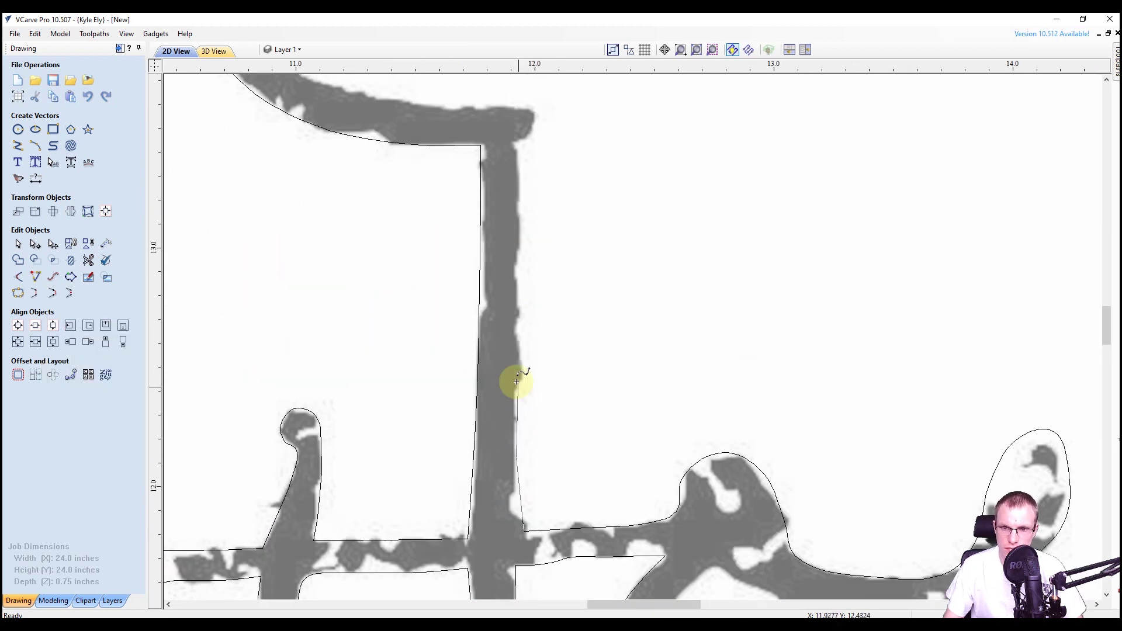
- Trace the tall stem's right edge up around the end of the fourth letter's tail and back along the tail's upper edge
{"action": "scroll", "coordinate": [514, 143], "scroll_direction": "up", "scroll_amount": 2}
{"action": "middle_click_drag", "start_coordinate": [576, 301], "coordinate": [834, 361]}
{"action": "left_click", "coordinate": [829, 353]}
{"action": "left_click", "coordinate": [508, 316]}
{"action": "left_click", "coordinate": [371, 170]}
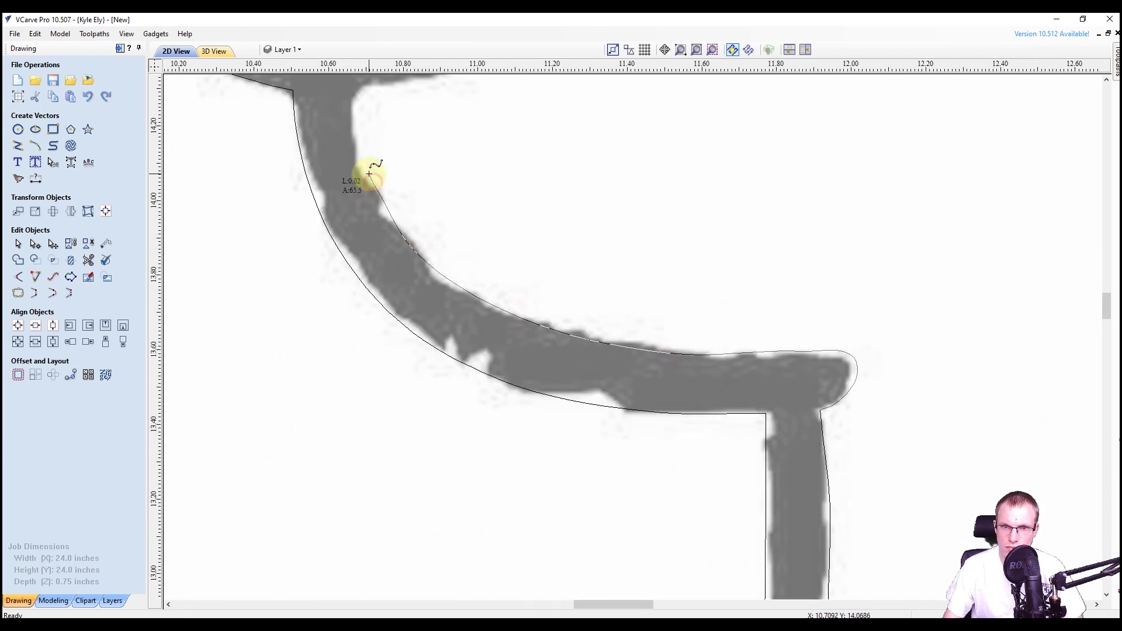
- Trace the fourth letter's inner edge up to its junction and around the outside of its upper loop, bridging the gaps
{"action": "middle_click_drag", "start_coordinate": [371, 170], "coordinate": [441, 372]}
{"action": "left_click", "coordinate": [426, 288]}
{"action": "scroll", "coordinate": [426, 288], "scroll_direction": "down", "scroll_amount": 1}
{"action": "middle_click_drag", "start_coordinate": [426, 288], "coordinate": [467, 400]}
{"action": "left_click", "coordinate": [660, 263]}
{"action": "left_click", "coordinate": [606, 153]}
{"action": "left_click", "coordinate": [503, 200]}
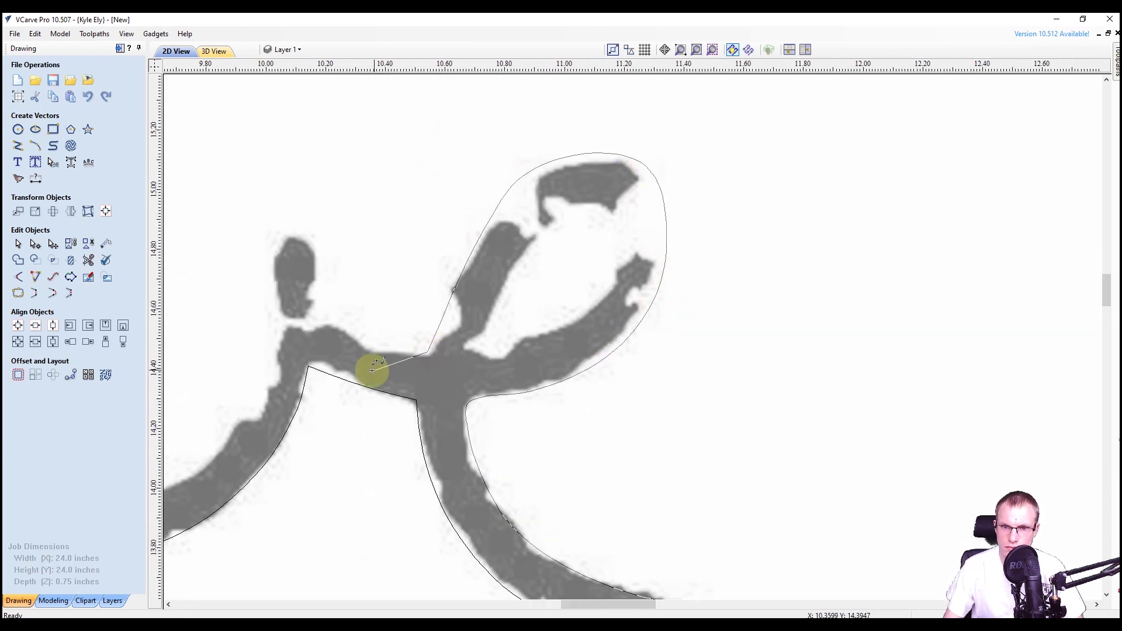
- Trace the top edge of the stroke joining the fourth and third letters and round the third letter's right tip
{"action": "middle_click_drag", "start_coordinate": [370, 370], "coordinate": [513, 385]}
{"action": "left_click", "coordinate": [569, 366]}
{"action": "left_click", "coordinate": [462, 339]}
{"action": "left_click", "coordinate": [439, 248]}
{"action": "middle_click_drag", "start_coordinate": [413, 383], "coordinate": [657, 327]}
- Trace the inside of the third letter's bowl and around the tip of its left upright
{"action": "left_click", "coordinate": [564, 443]}
{"action": "left_click", "coordinate": [446, 321]}
{"action": "left_click", "coordinate": [463, 200]}
{"action": "left_click", "coordinate": [426, 295]}
- Trace the top edge of the connecting stroke, around the second letter's hooked top, and down its inner right edge
{"action": "middle_click_drag", "start_coordinate": [426, 295], "coordinate": [656, 339]}
{"action": "left_click", "coordinate": [514, 338]}
{"action": "left_click", "coordinate": [344, 198]}
{"action": "left_click", "coordinate": [402, 327]}
{"action": "left_click", "coordinate": [391, 241]}
{"action": "left_click", "coordinate": [468, 514]}
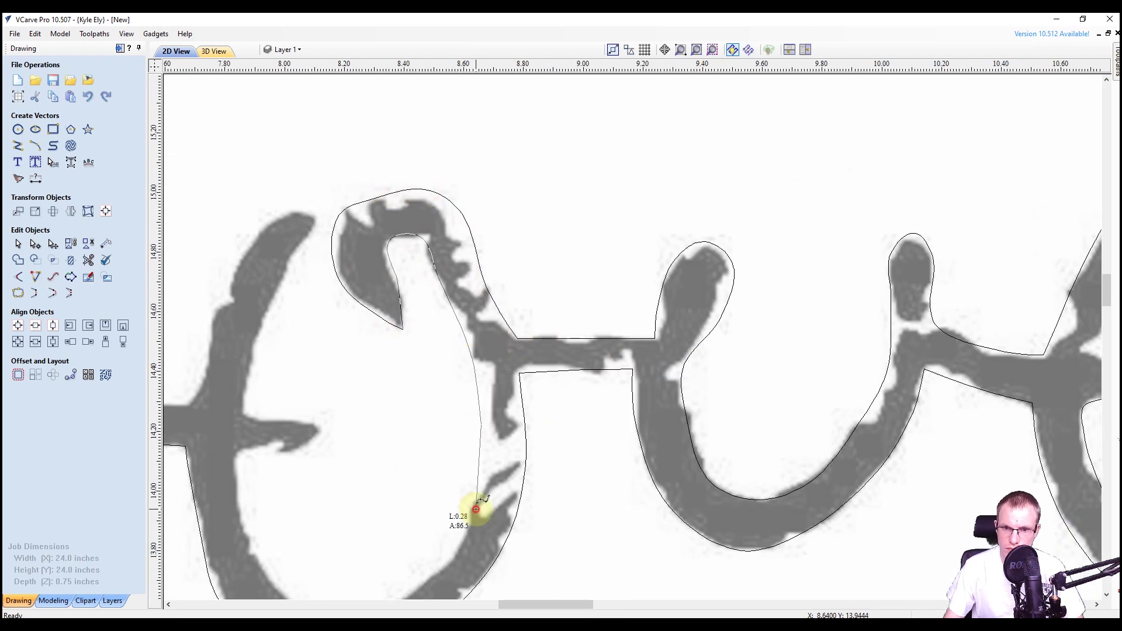
- Trace the inside of the second letter's bowl and the underside of the crossbar stub out to its tip
{"action": "middle_click_drag", "start_coordinate": [468, 514], "coordinate": [593, 394]}
{"action": "left_click", "coordinate": [468, 500]}
{"action": "left_click", "coordinate": [365, 334]}
{"action": "left_click", "coordinate": [402, 328]}
{"action": "left_click", "coordinate": [446, 310]}
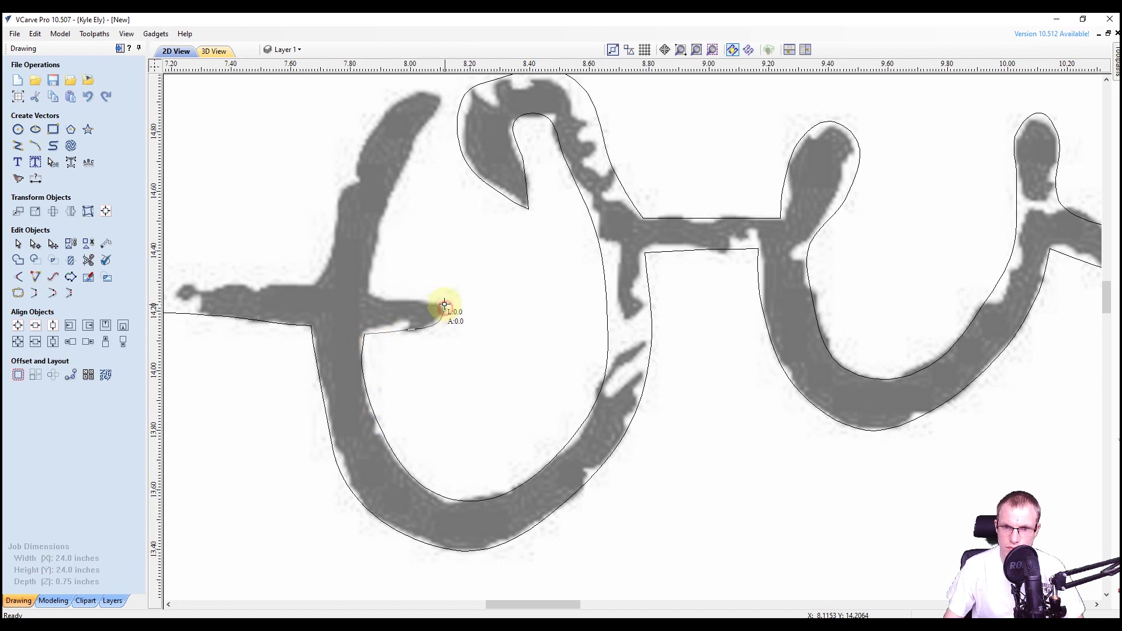
- Trace the crossbar stub's top edge and around the second letter's upper left arm down to the crossbar
{"action": "left_click", "coordinate": [370, 297]}
{"action": "left_click", "coordinate": [379, 239]}
{"action": "middle_click_drag", "start_coordinate": [435, 245], "coordinate": [500, 411]}
{"action": "left_click", "coordinate": [508, 258]}
{"action": "left_click", "coordinate": [388, 433]}
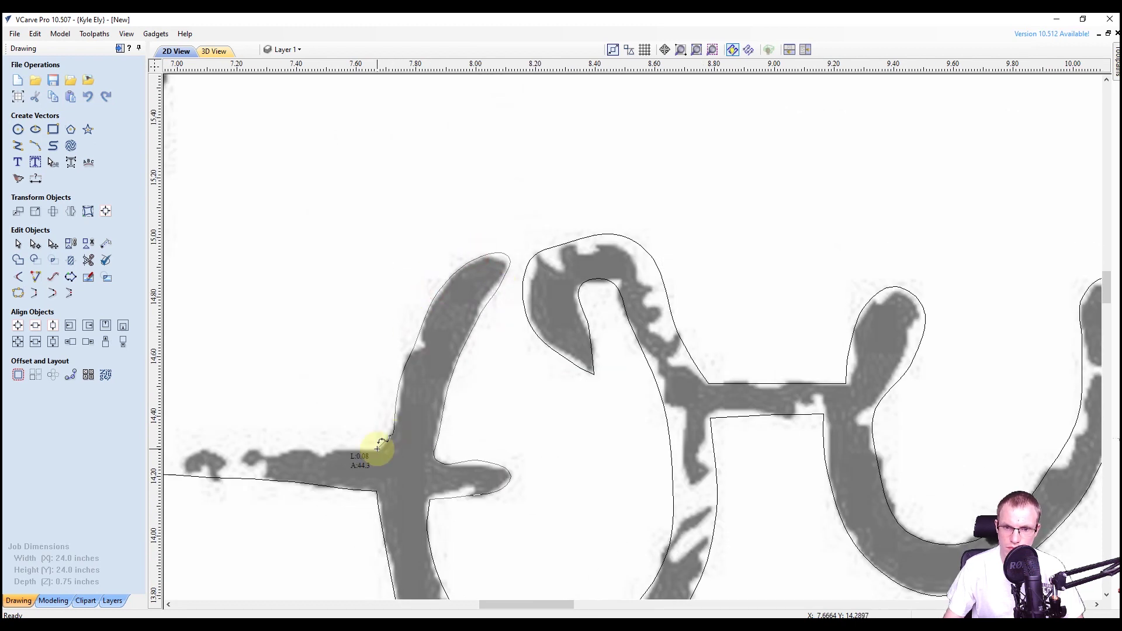
- Trace the upper crossbar's top edge, bridging its gaps, to the right edge of the first letter's stem
{"action": "middle_click_drag", "start_coordinate": [171, 447], "coordinate": [426, 413]}
{"action": "left_click", "coordinate": [391, 413]}
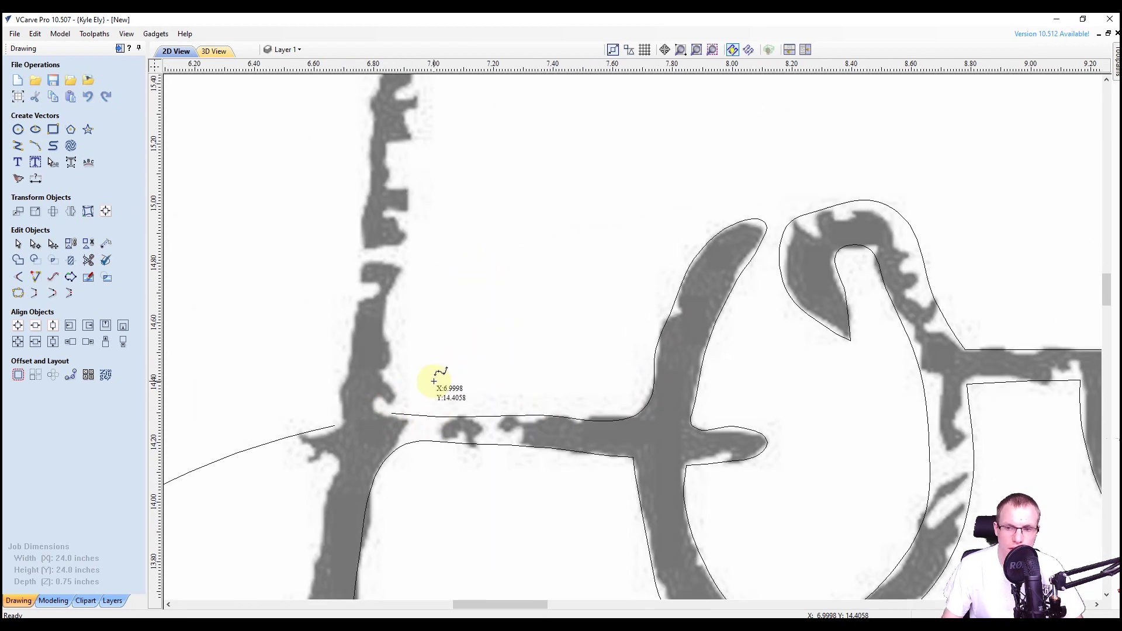
- Draw a straight line about 1.725 inches long up the left edge of the first letter's upper stem
{"action": "scroll", "coordinate": [406, 330], "scroll_direction": "down", "scroll_amount": 3}
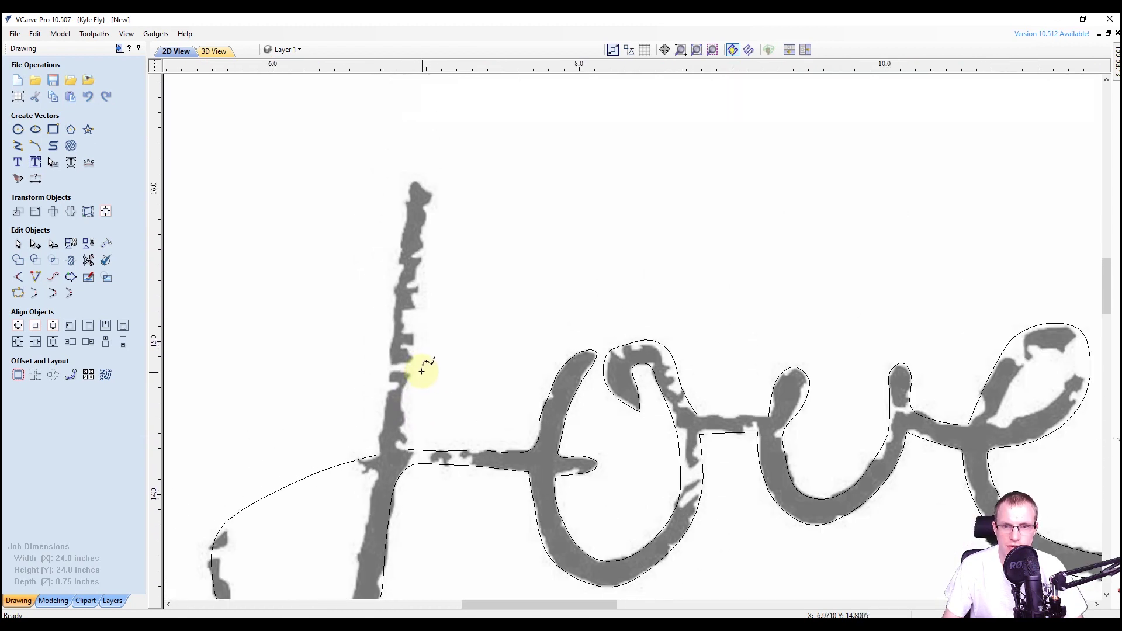
{"action": "scroll", "coordinate": [472, 292], "scroll_direction": "up", "scroll_amount": 1}
{"action": "scroll", "coordinate": [461, 284], "scroll_direction": "down", "scroll_amount": 2}
{"action": "scroll", "coordinate": [476, 339], "scroll_direction": "up", "scroll_amount": 2}
{"action": "scroll", "coordinate": [438, 426], "scroll_direction": "down", "scroll_amount": 1}
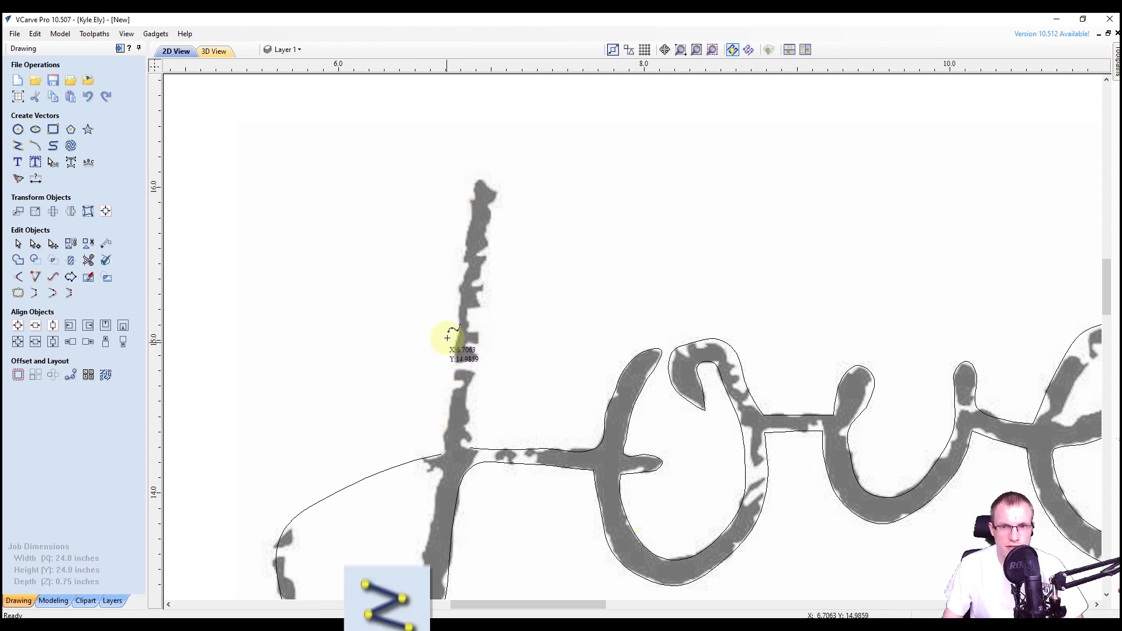
{"action": "left_click", "coordinate": [17, 146]}
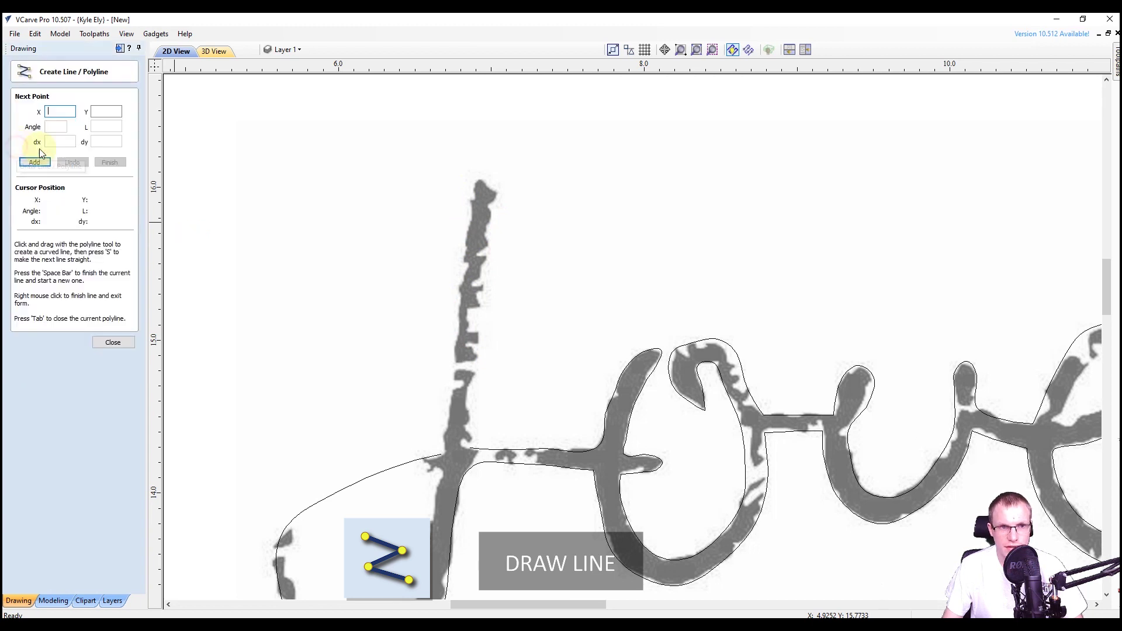
{"action": "left_click", "coordinate": [443, 455]}
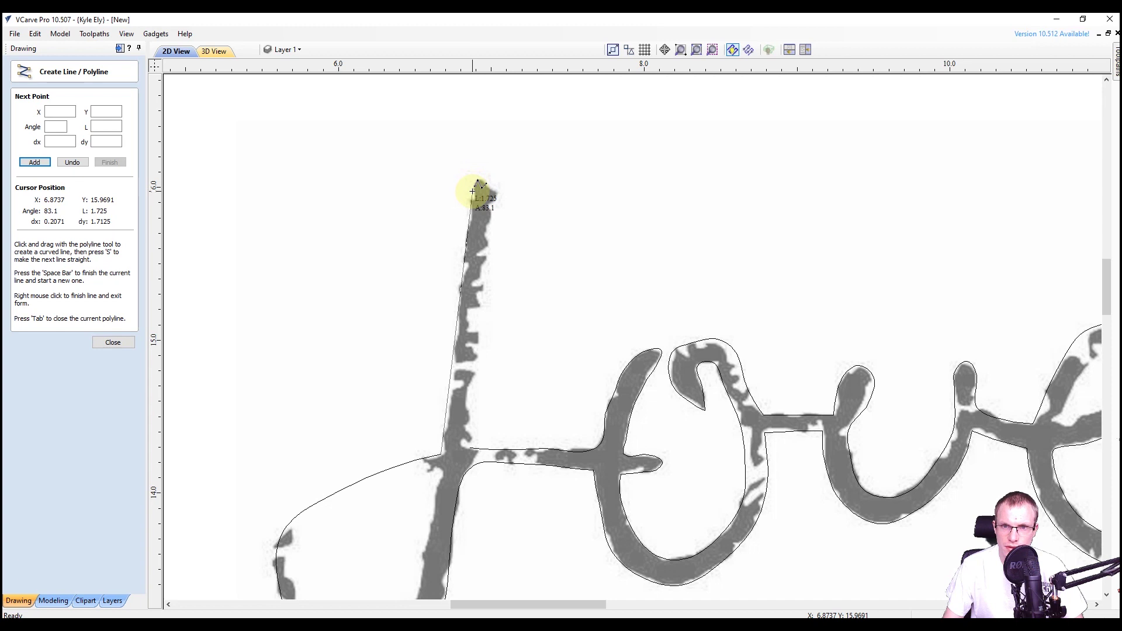
{"action": "left_click", "coordinate": [472, 190]}
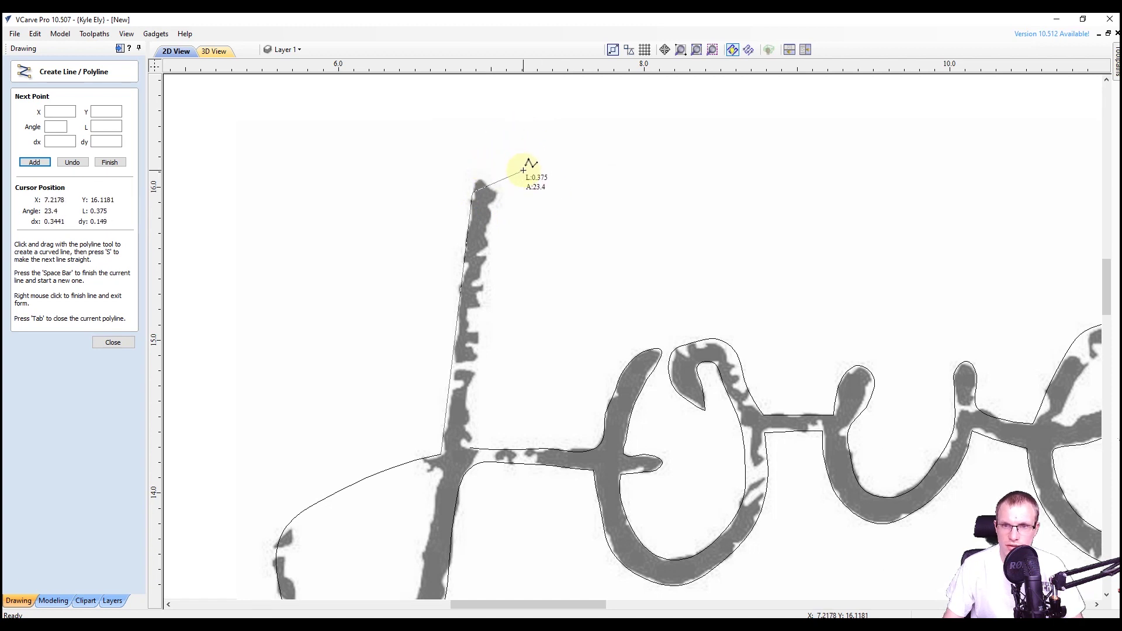
{"action": "key", "text": "space"}
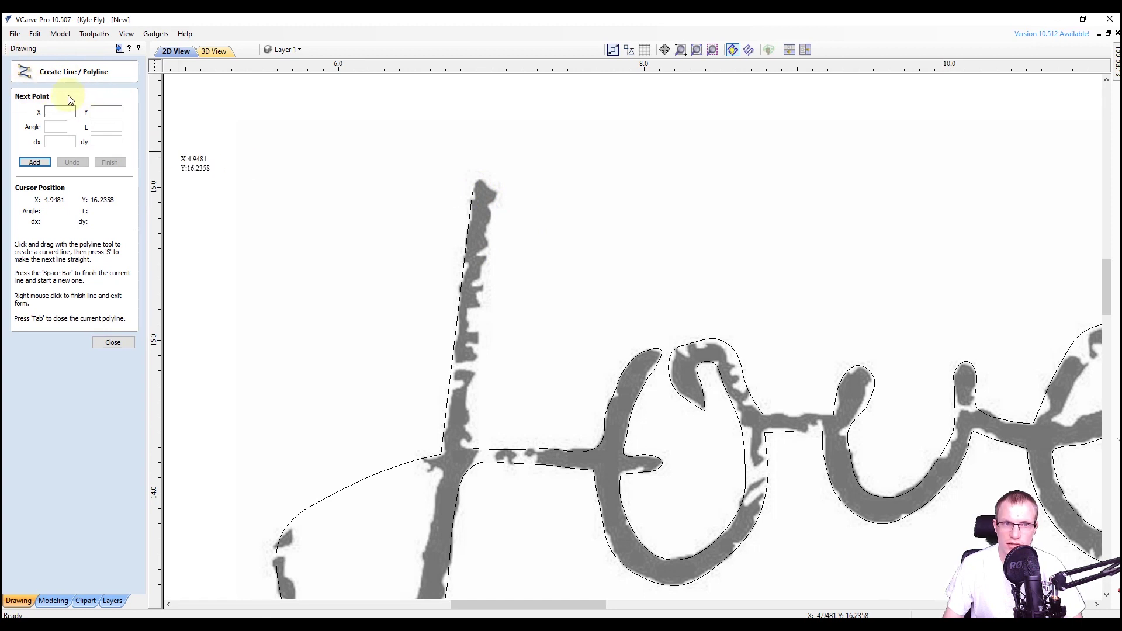
- Draw a second straight line about 1.65 inches long up the right edge of the first letter's upper stem
{"action": "left_click", "coordinate": [474, 446]}
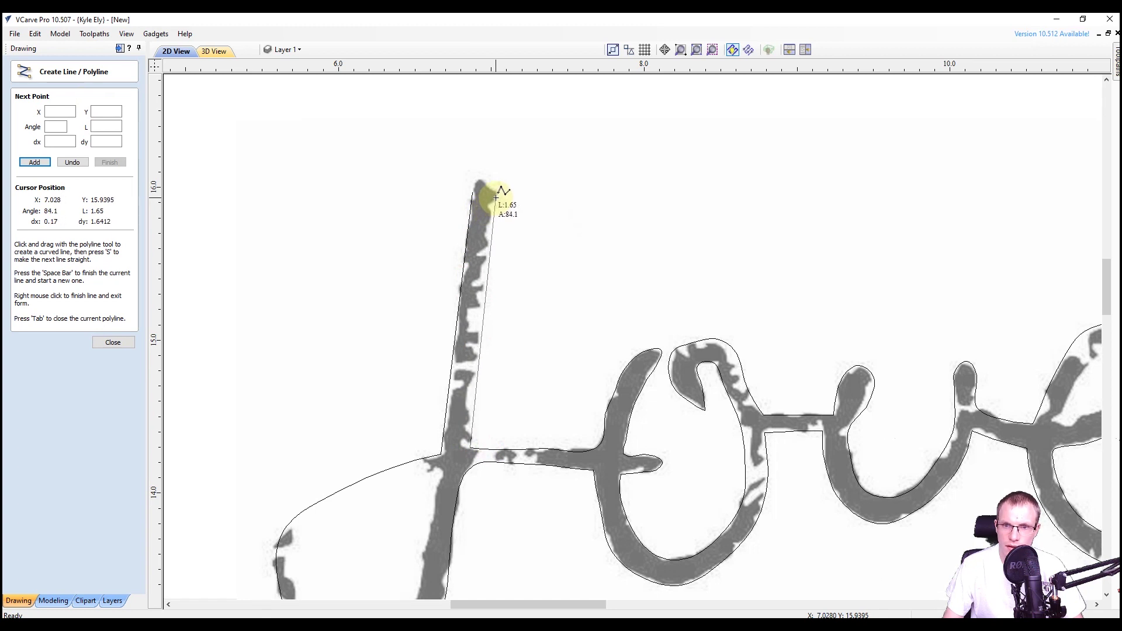
{"action": "left_click", "coordinate": [495, 197]}
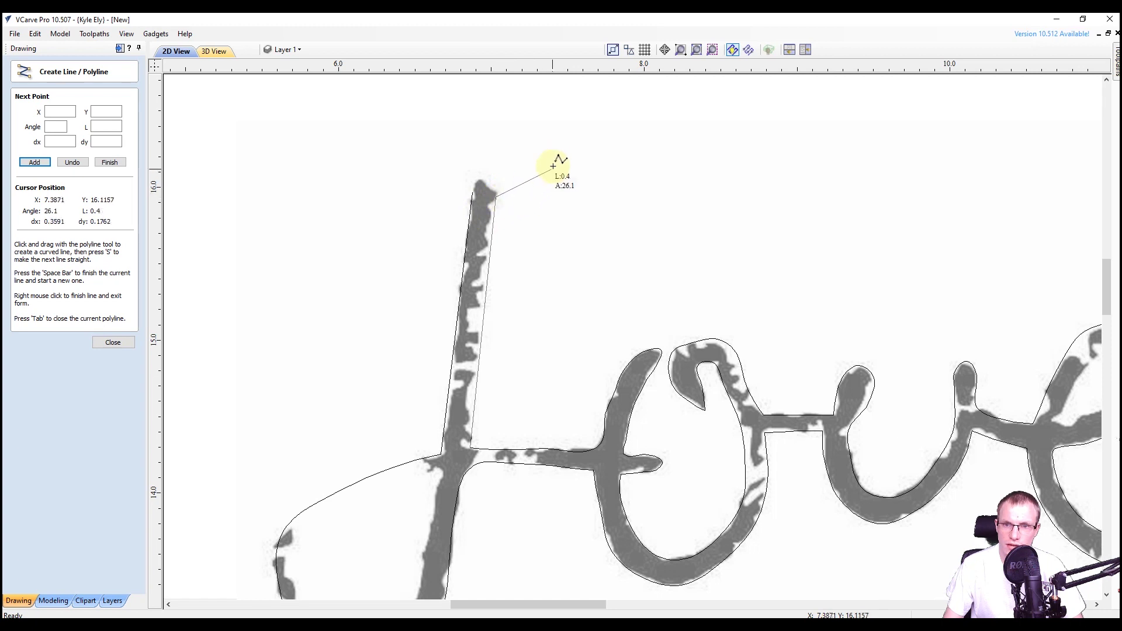
{"action": "right_click", "coordinate": [534, 188]}
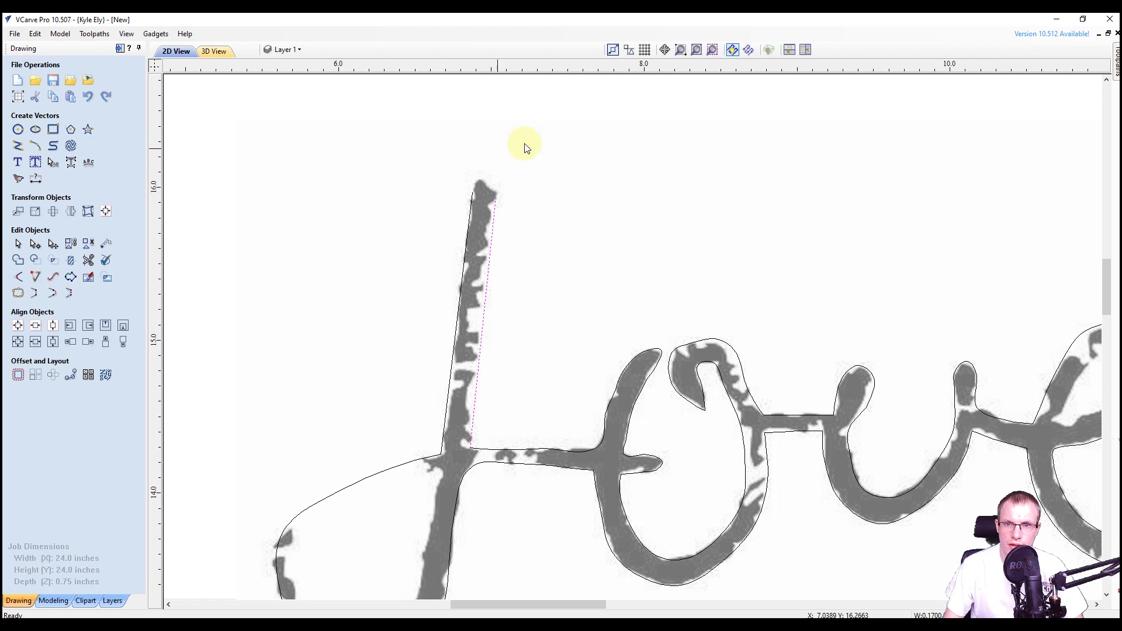
{"action": "scroll", "coordinate": [468, 178], "scroll_direction": "up", "scroll_amount": 3}
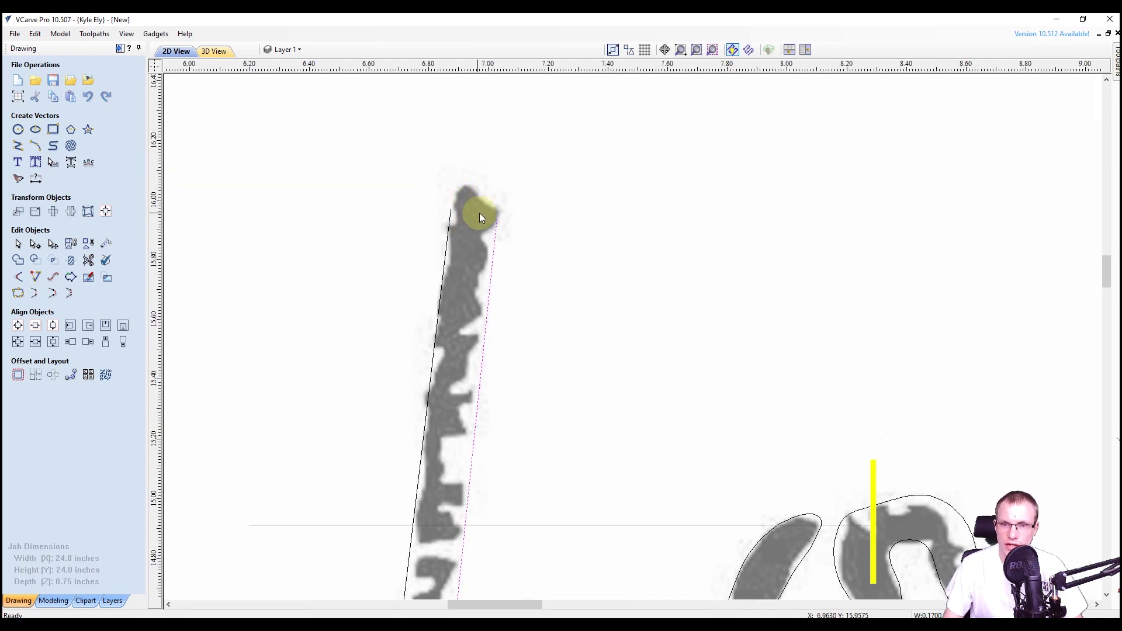
- Join the two upper-stem lines of the first letter with a smooth curve over the top and remove the extra curve across the bottom
{"action": "left_click", "coordinate": [450, 221], "text": "shift"}
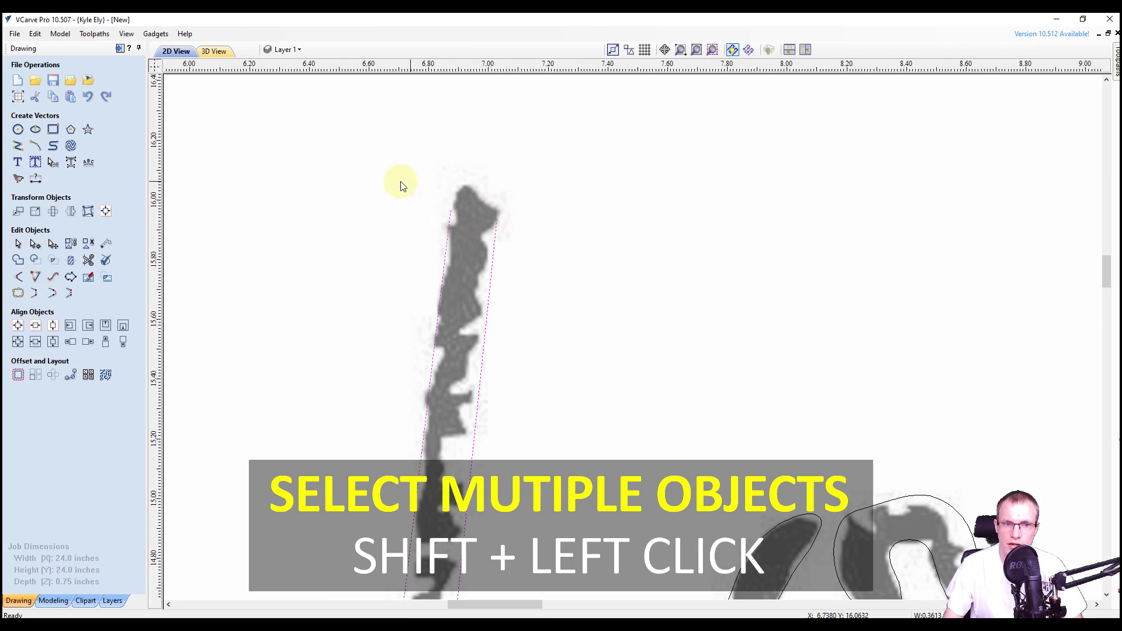
{"action": "left_click", "coordinate": [53, 298]}
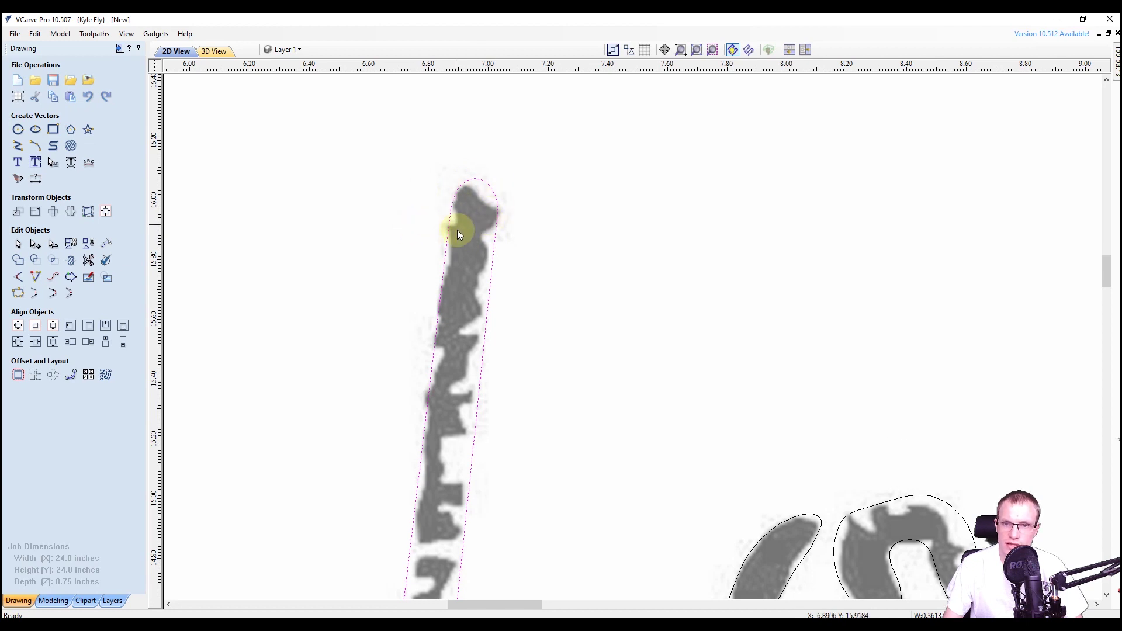
{"action": "scroll", "coordinate": [472, 260], "scroll_direction": "down", "scroll_amount": 2}
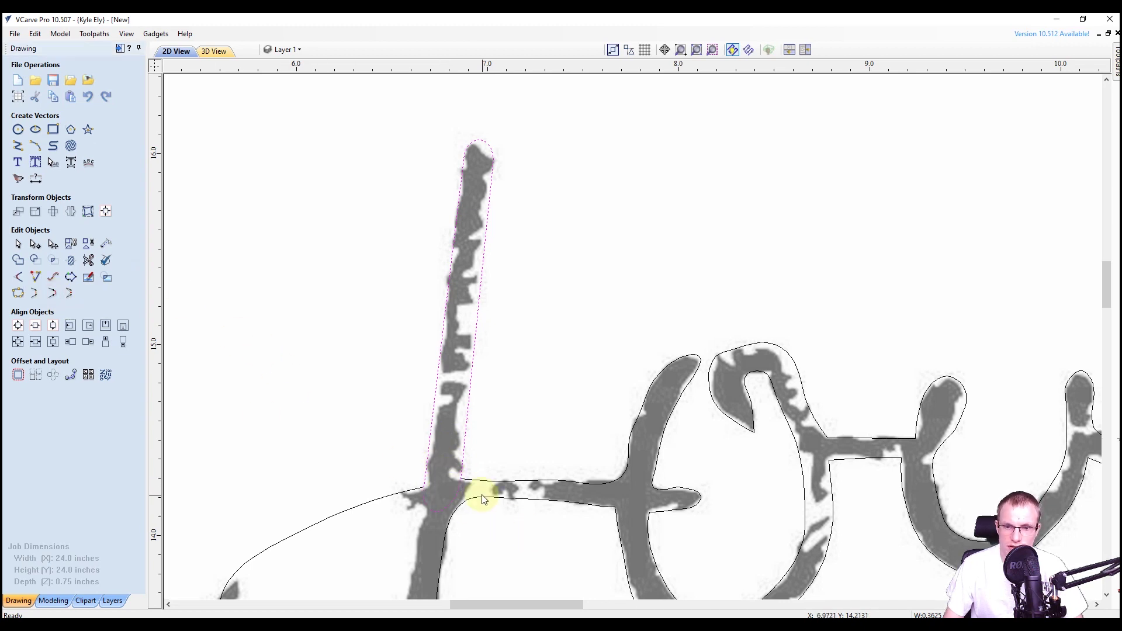
{"action": "scroll", "coordinate": [481, 496], "scroll_direction": "up", "scroll_amount": 4}
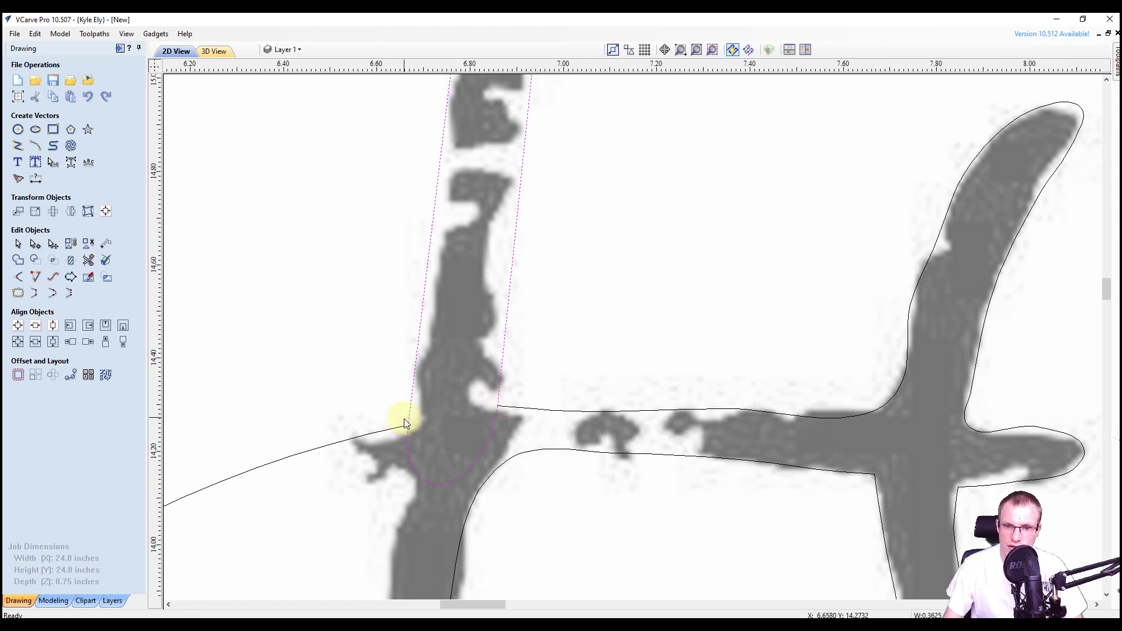
{"action": "left_click", "coordinate": [421, 451]}
{"action": "scroll", "coordinate": [456, 462], "scroll_direction": "down", "scroll_amount": 2}
{"action": "scroll", "coordinate": [455, 461], "scroll_direction": "down", "scroll_amount": 2}
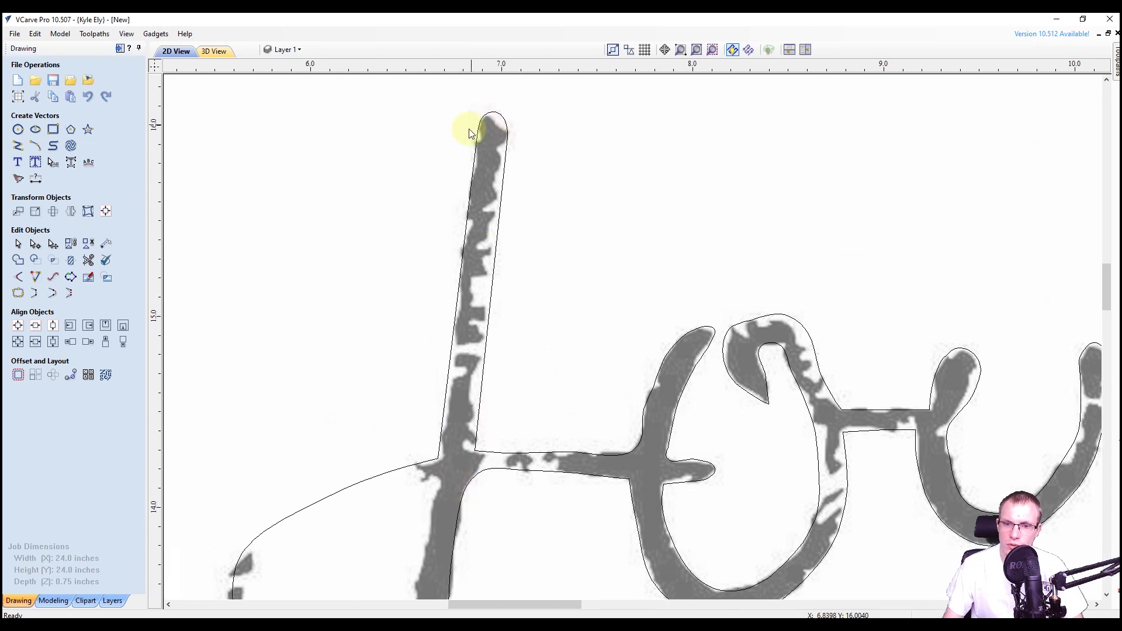
- Trace the inner edge of the first letter's lower loop as a closed smooth curve, bridging the gaps in the bitmap
{"action": "scroll", "coordinate": [464, 238], "scroll_direction": "down", "scroll_amount": 1}
{"action": "scroll", "coordinate": [427, 287], "scroll_direction": "down", "scroll_amount": 1}
{"action": "scroll", "coordinate": [444, 283], "scroll_direction": "up", "scroll_amount": 1}
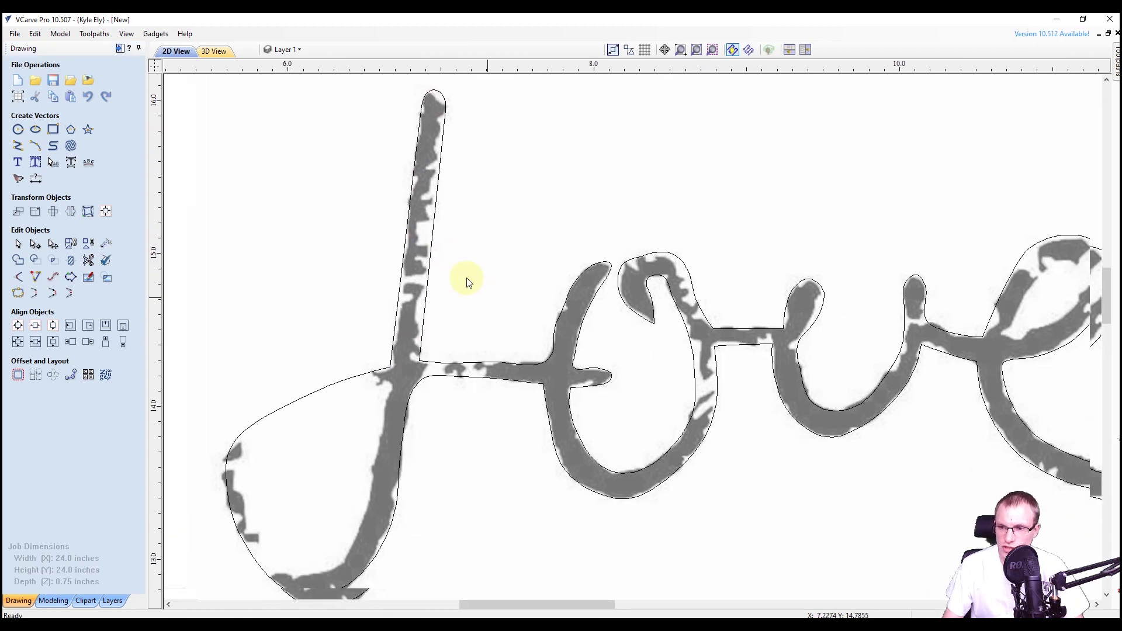
{"action": "scroll", "coordinate": [471, 271], "scroll_direction": "down", "scroll_amount": 1}
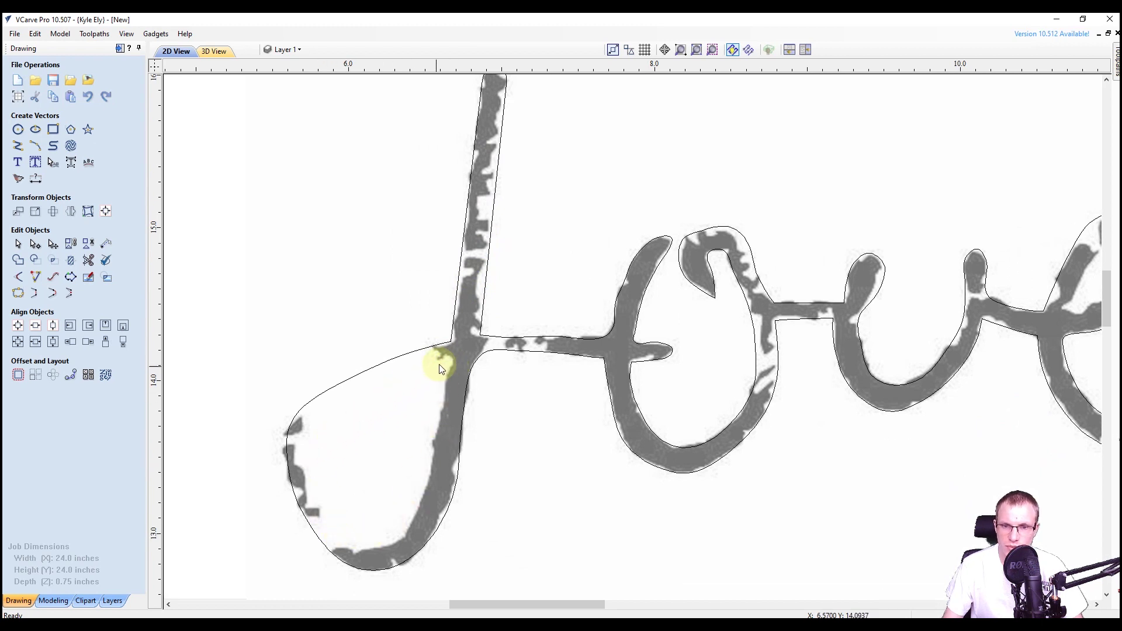
{"action": "scroll", "coordinate": [425, 433], "scroll_direction": "down", "scroll_amount": 2}
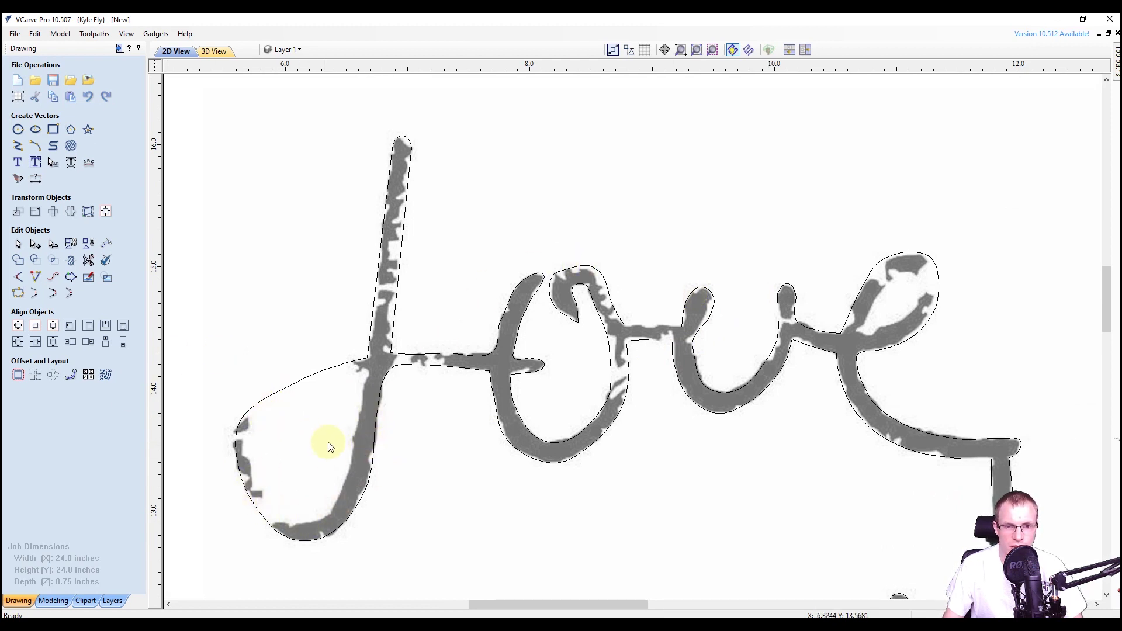
{"action": "left_click", "coordinate": [55, 147]}
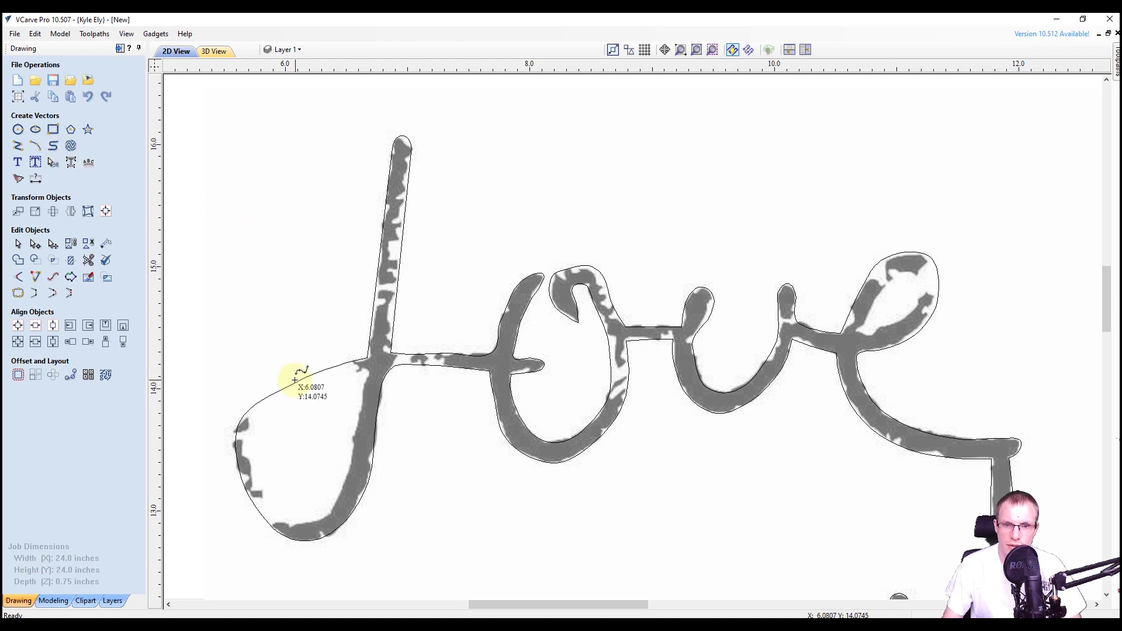
{"action": "scroll", "coordinate": [353, 380], "scroll_direction": "up", "scroll_amount": 5}
{"action": "left_click", "coordinate": [354, 378]}
{"action": "scroll", "coordinate": [349, 469], "scroll_direction": "down", "scroll_amount": 3}
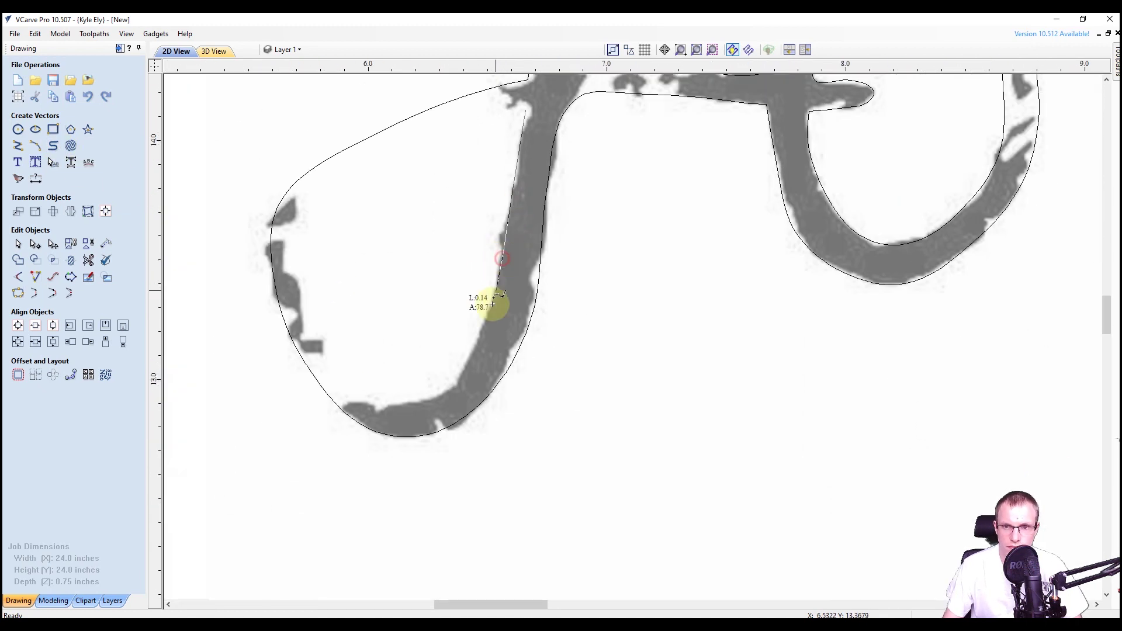
{"action": "left_click", "coordinate": [339, 494]}
{"action": "left_click", "coordinate": [351, 395]}
{"action": "left_click", "coordinate": [295, 240]}
{"action": "left_click", "coordinate": [358, 166]}
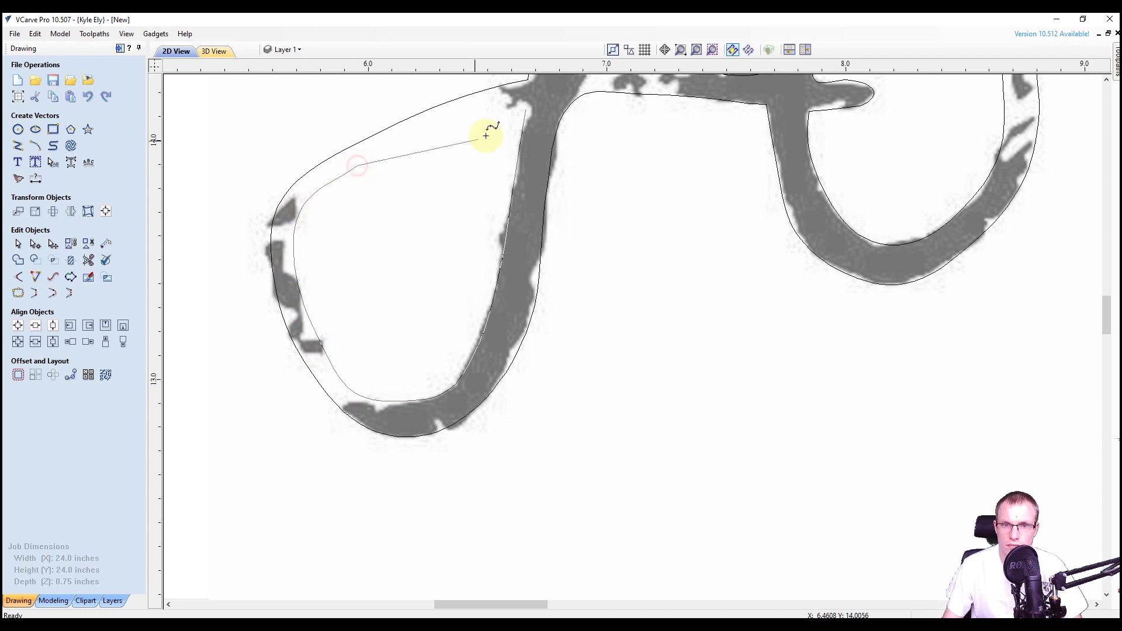
{"action": "left_click", "coordinate": [517, 107]}
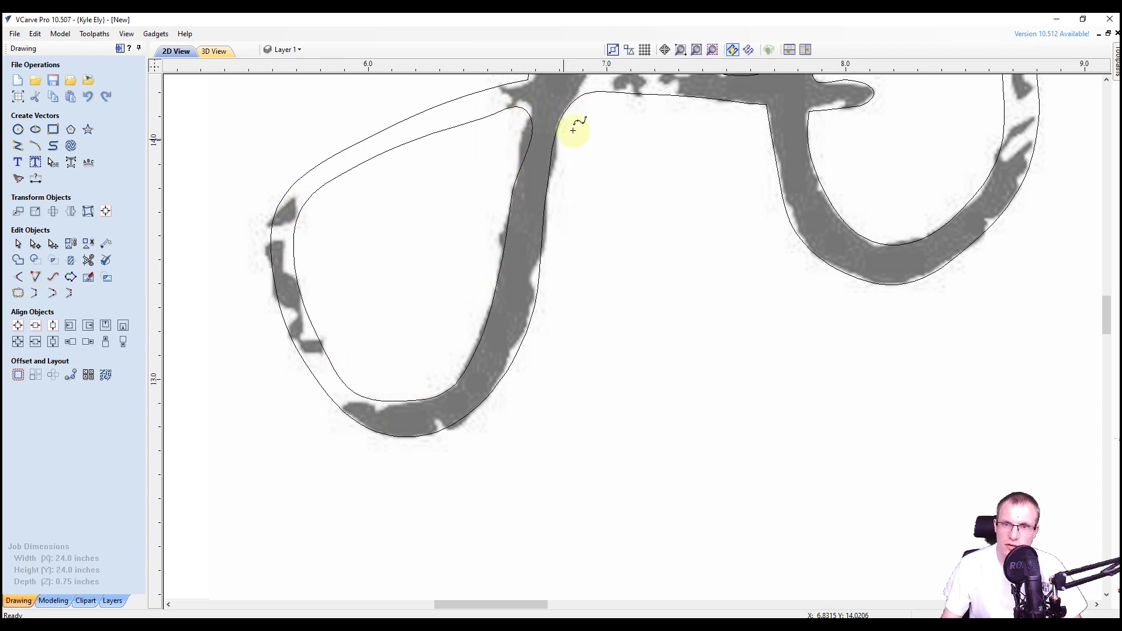
{"action": "left_click", "coordinate": [514, 107]}
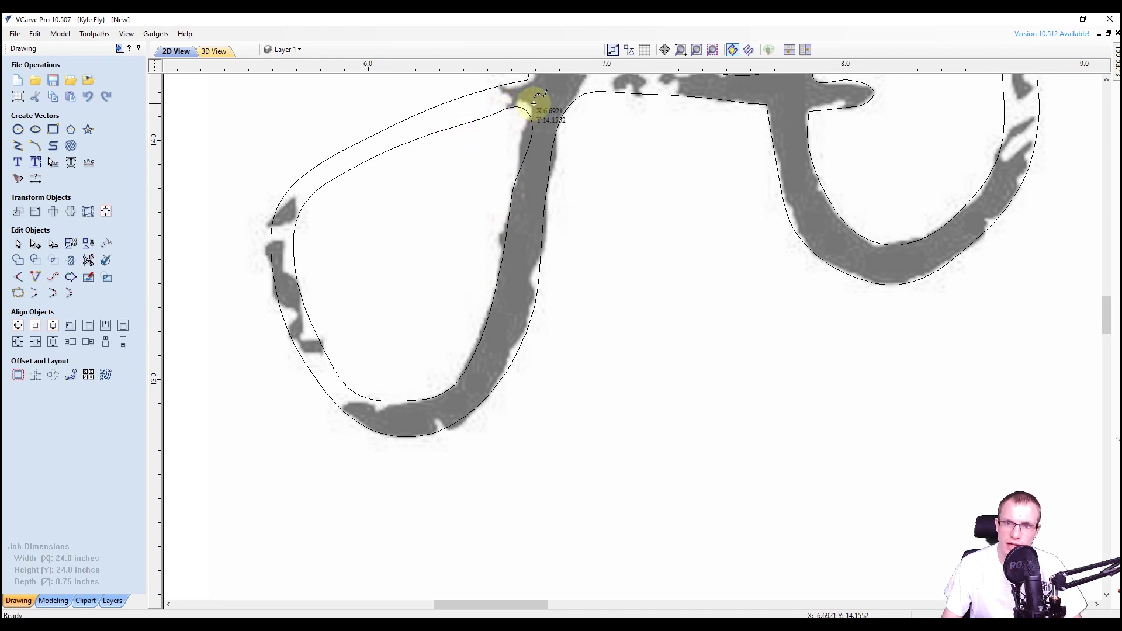
- Edit the inner loop's nodes, adjusting the start node's Bezier handles so the curve runs straight along the stem's left edge
{"action": "left_click", "coordinate": [497, 115]}
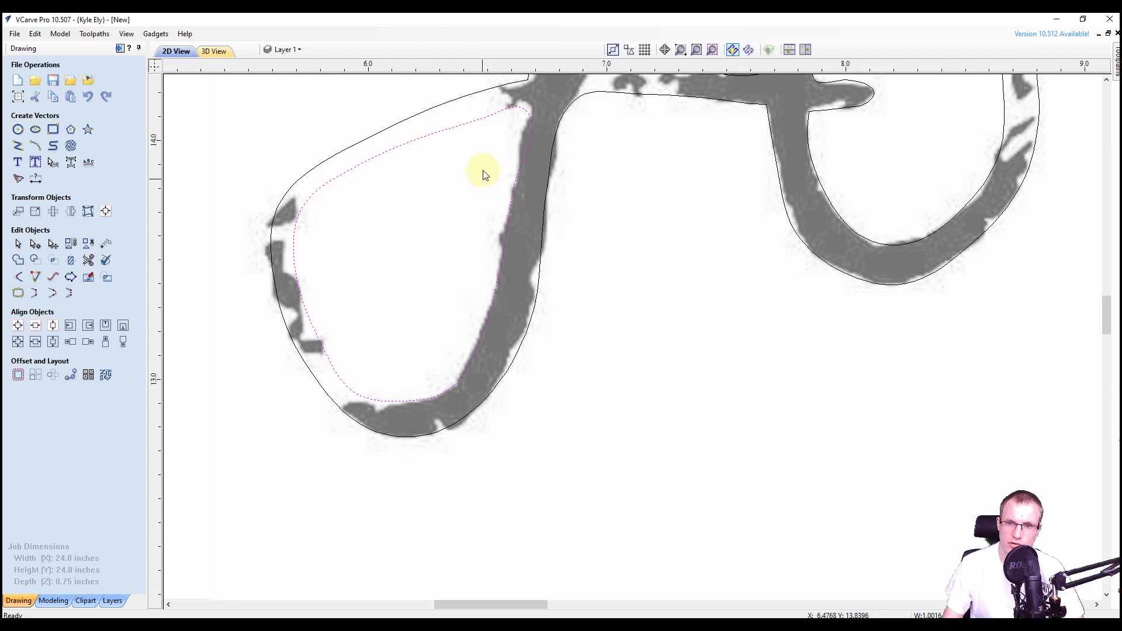
{"action": "key", "text": "n"}
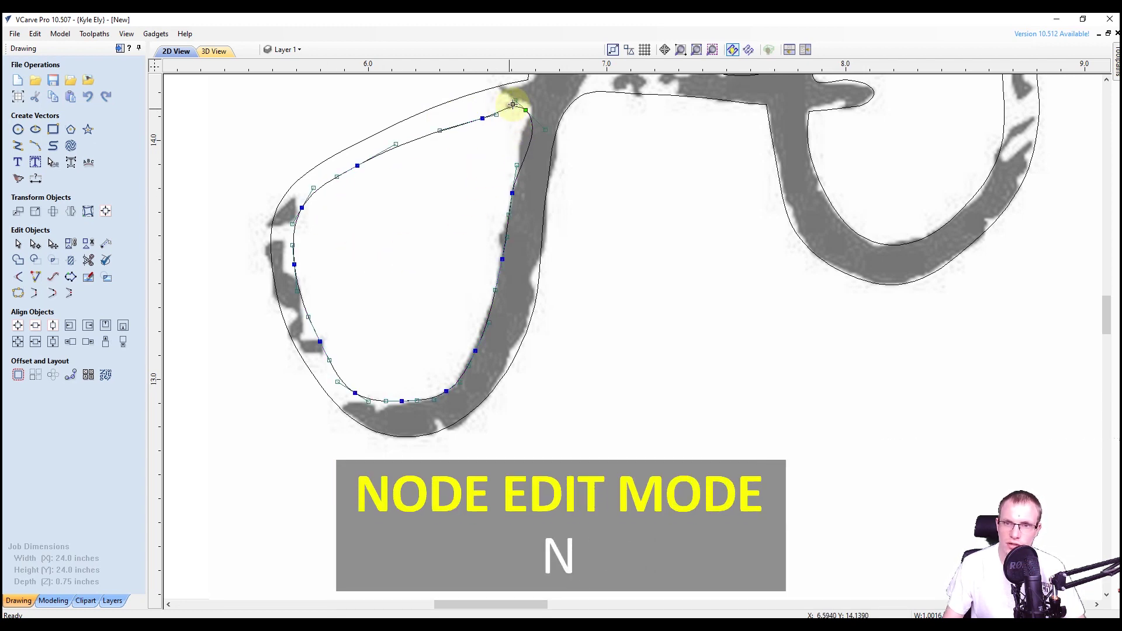
{"action": "scroll", "coordinate": [514, 94], "scroll_direction": "up", "scroll_amount": 4}
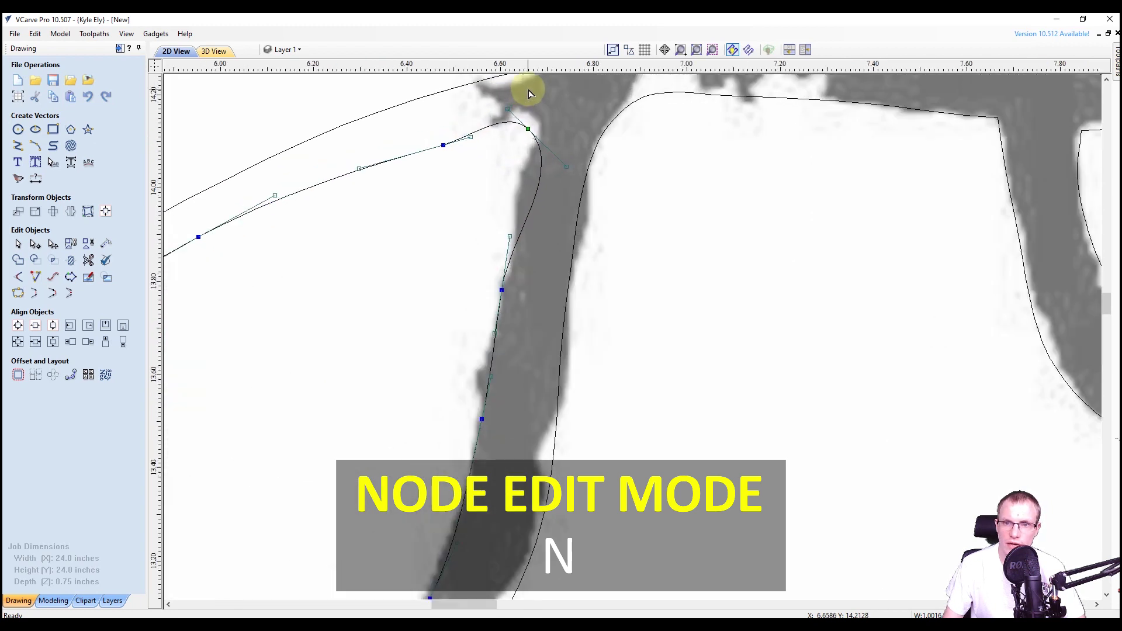
{"action": "left_click_drag", "start_coordinate": [574, 186], "coordinate": [517, 228]}
{"action": "left_click_drag", "start_coordinate": [531, 101], "coordinate": [499, 113]}
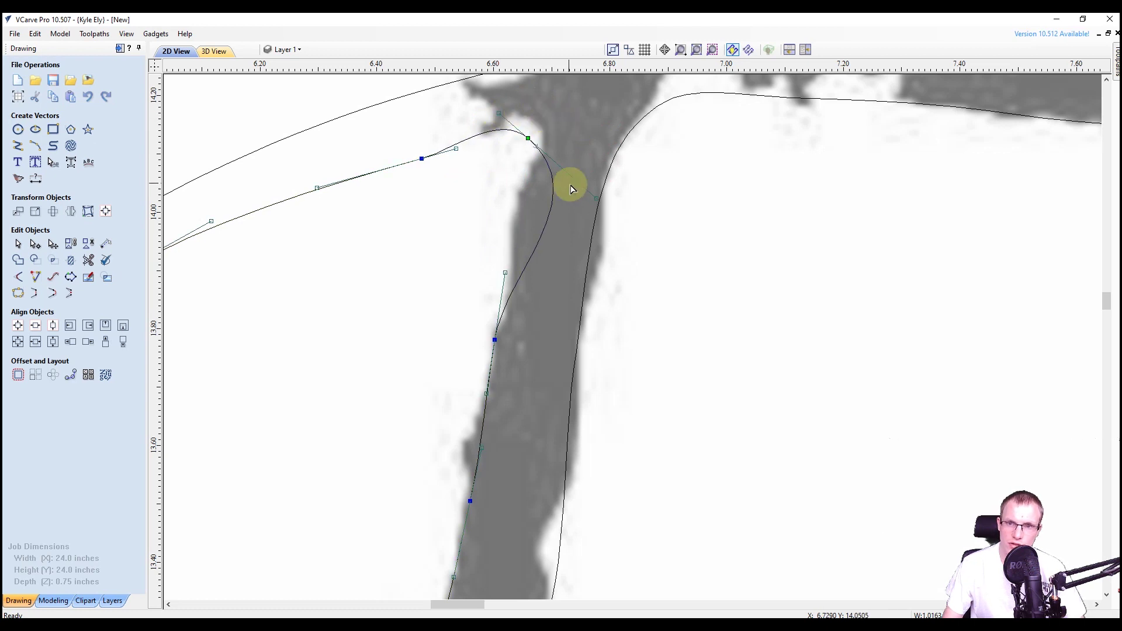
{"action": "left_click_drag", "start_coordinate": [594, 198], "coordinate": [518, 216]}
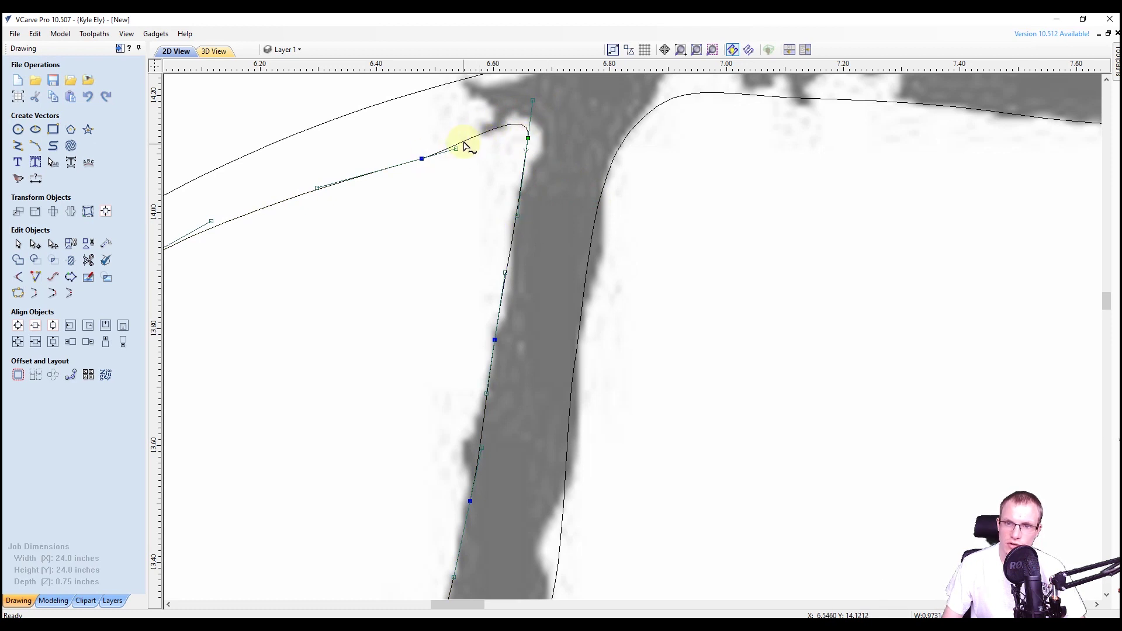
- Delete the rounded span at the inner loop's corner beside the stem and close the gap with a straight line
{"action": "right_click", "coordinate": [488, 134]}
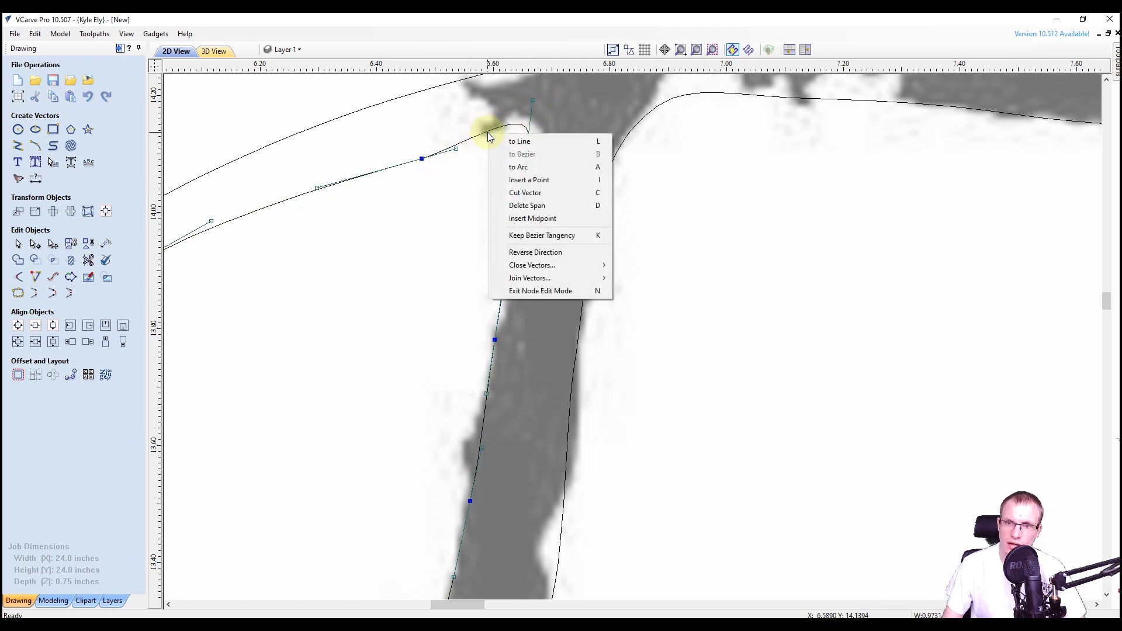
{"action": "left_click", "coordinate": [521, 207]}
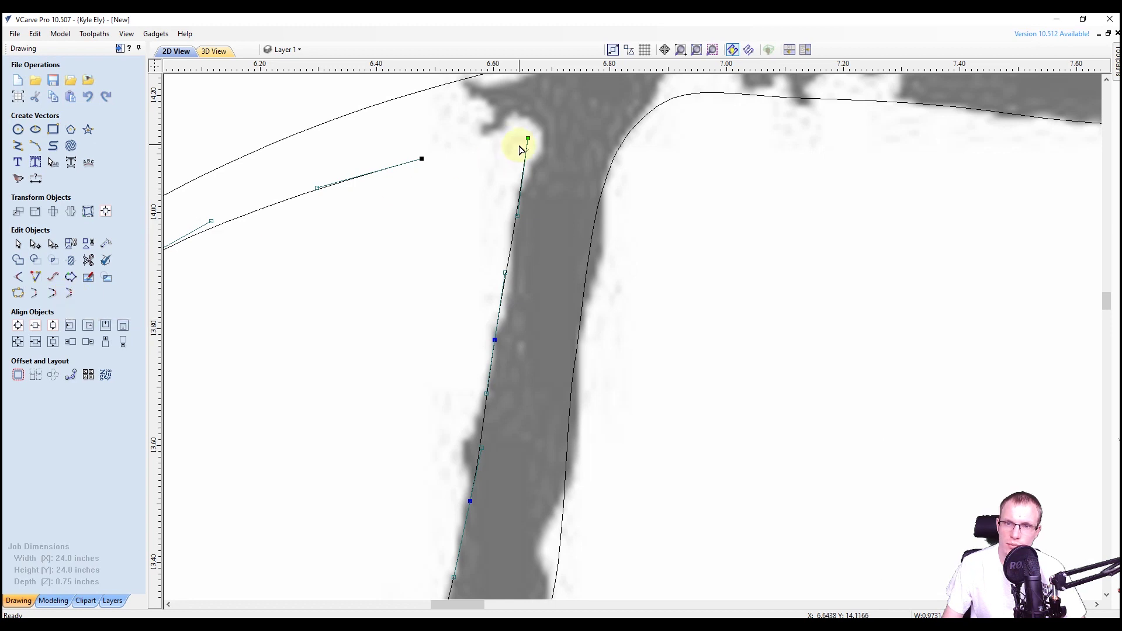
{"action": "left_click", "coordinate": [70, 293]}
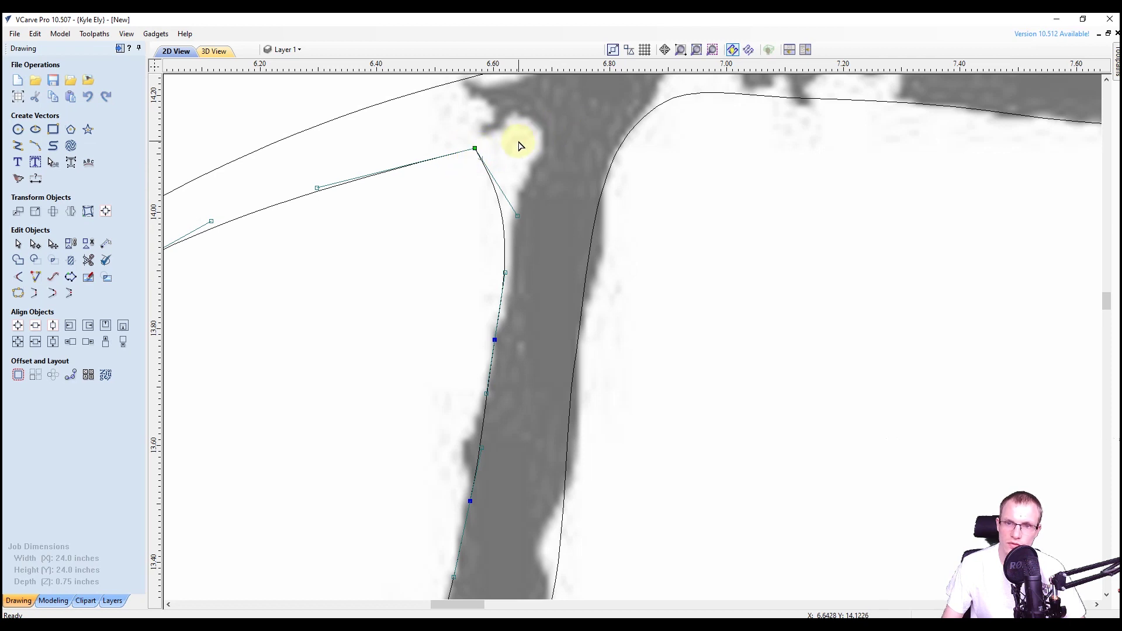
{"action": "key", "text": "ctrl+z"}
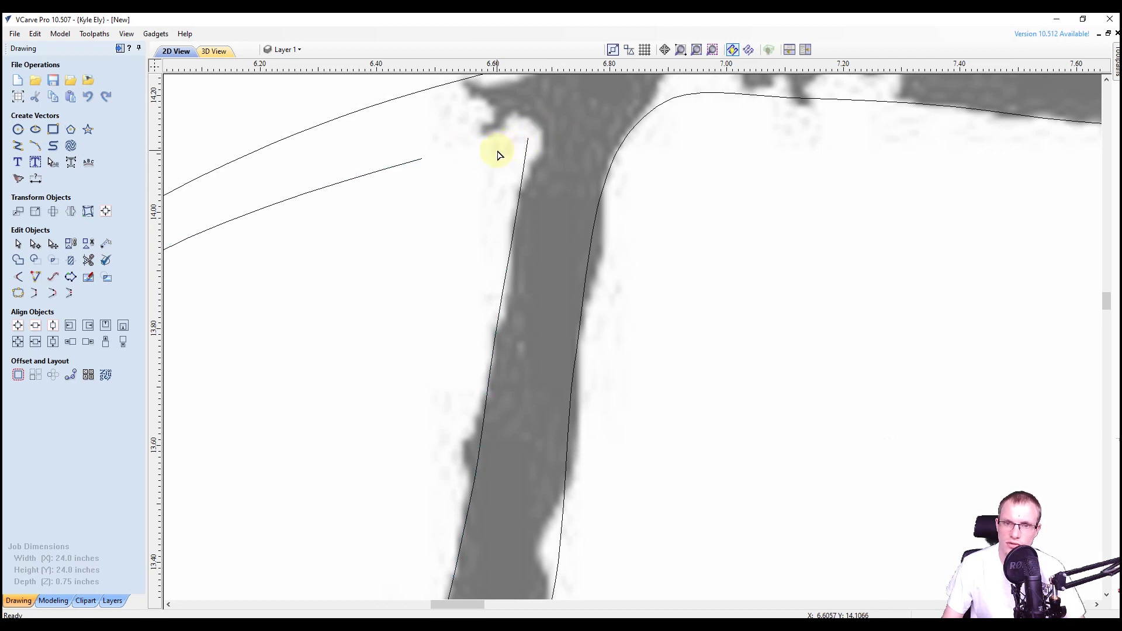
{"action": "left_click", "coordinate": [401, 165]}
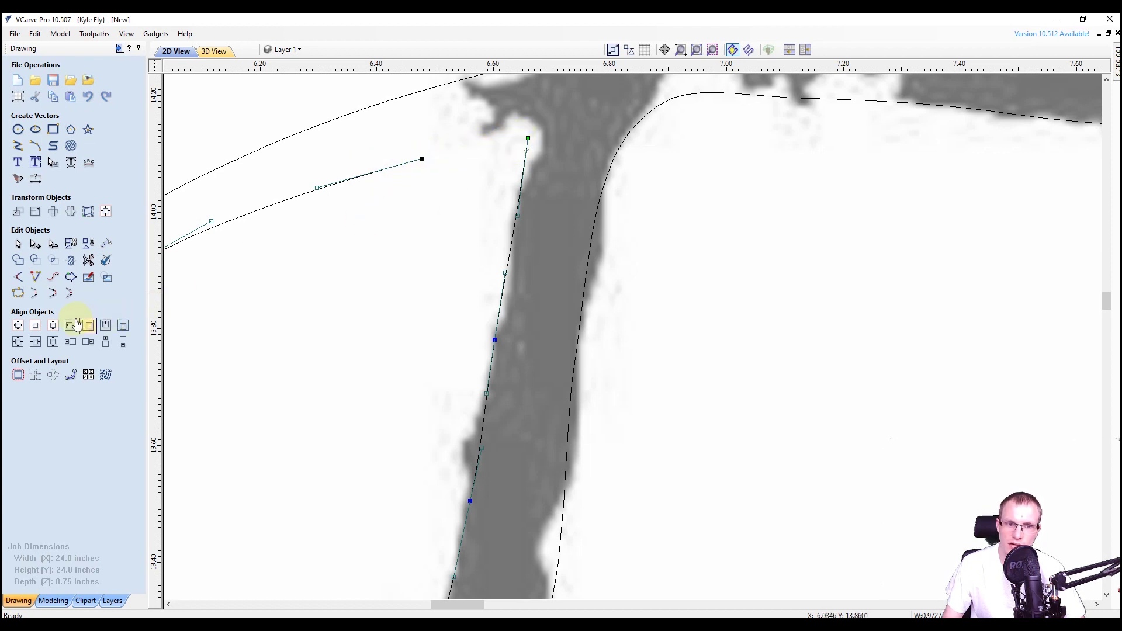
{"action": "left_click", "coordinate": [34, 297]}
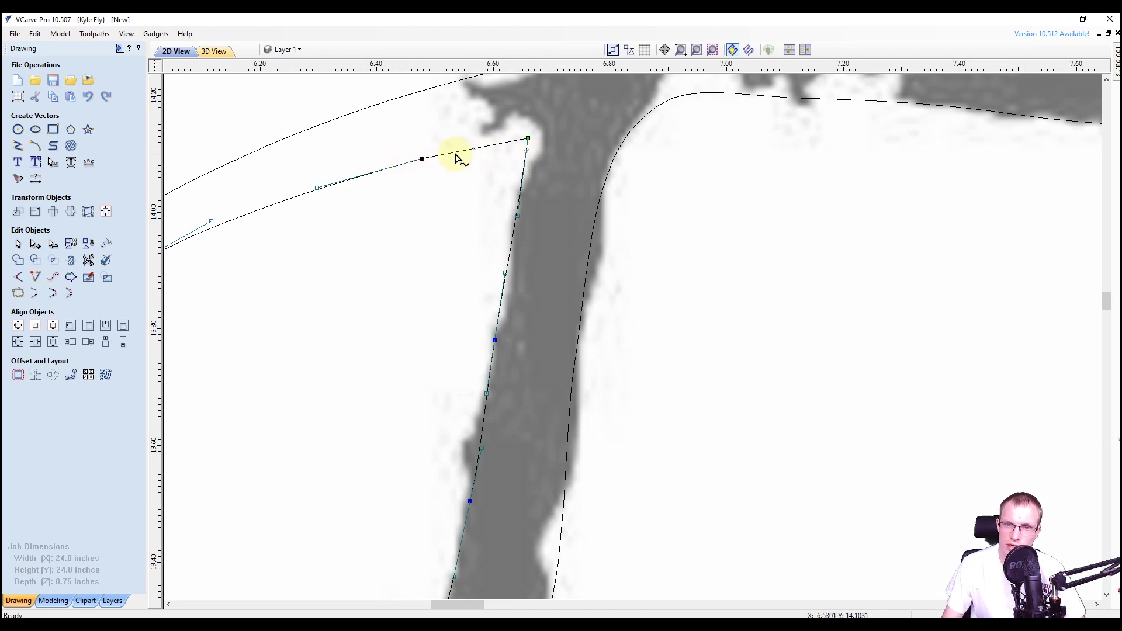
- Smooth the node where the closing line meets the inner loop's upper edge and finish node editing
{"action": "right_click", "coordinate": [420, 159]}
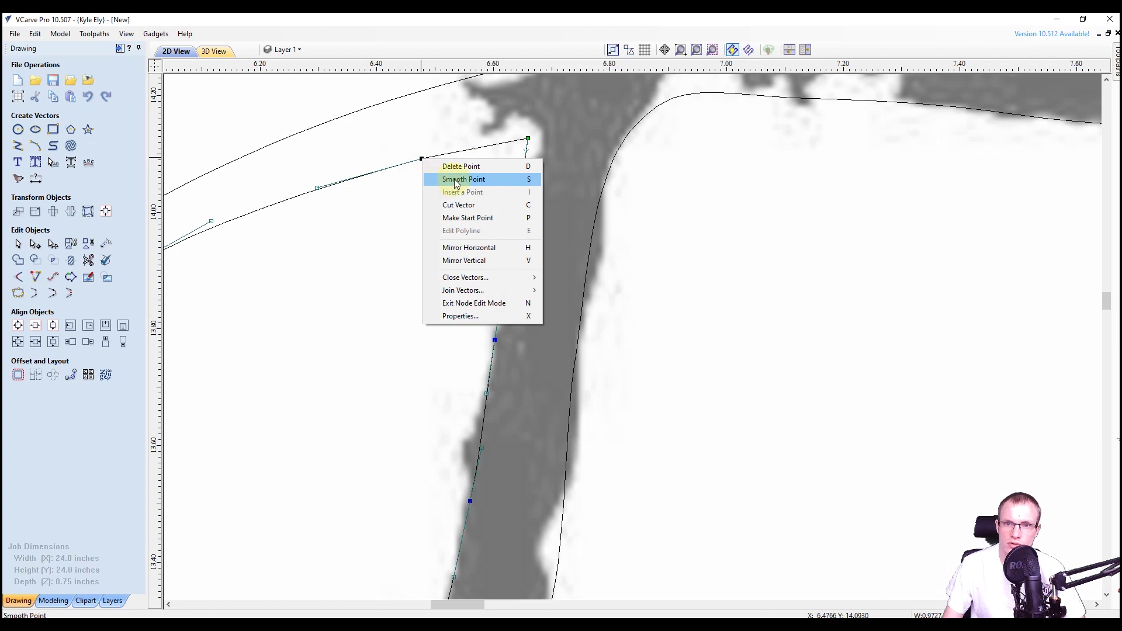
{"action": "left_click", "coordinate": [458, 180]}
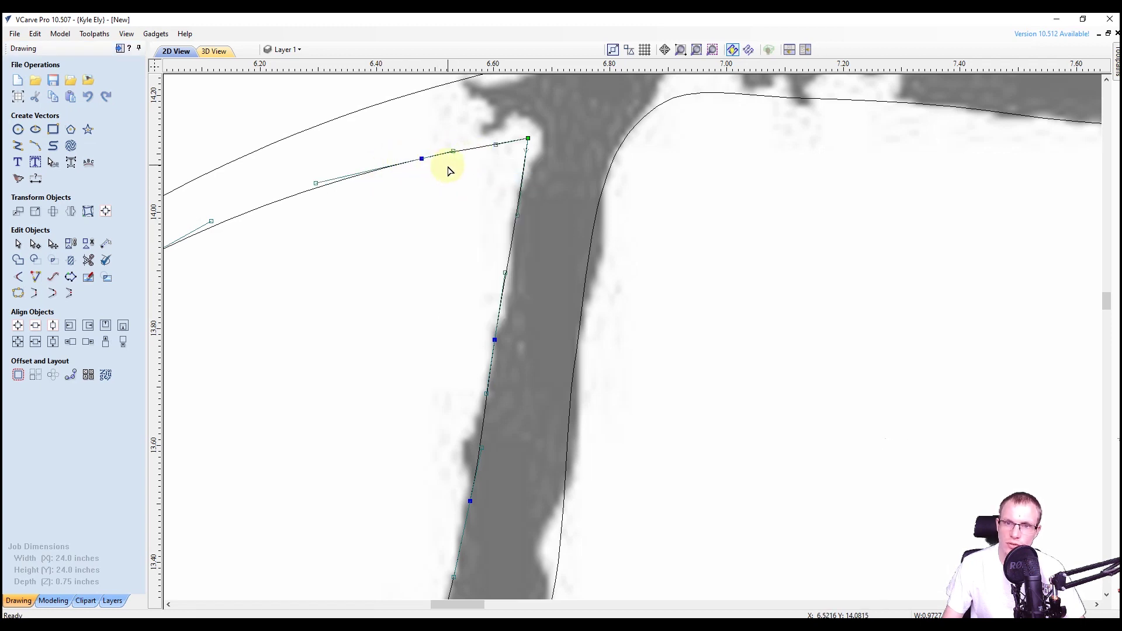
{"action": "scroll", "coordinate": [468, 188], "scroll_direction": "down", "scroll_amount": 1}
{"action": "scroll", "coordinate": [453, 181], "scroll_direction": "down", "scroll_amount": 1}
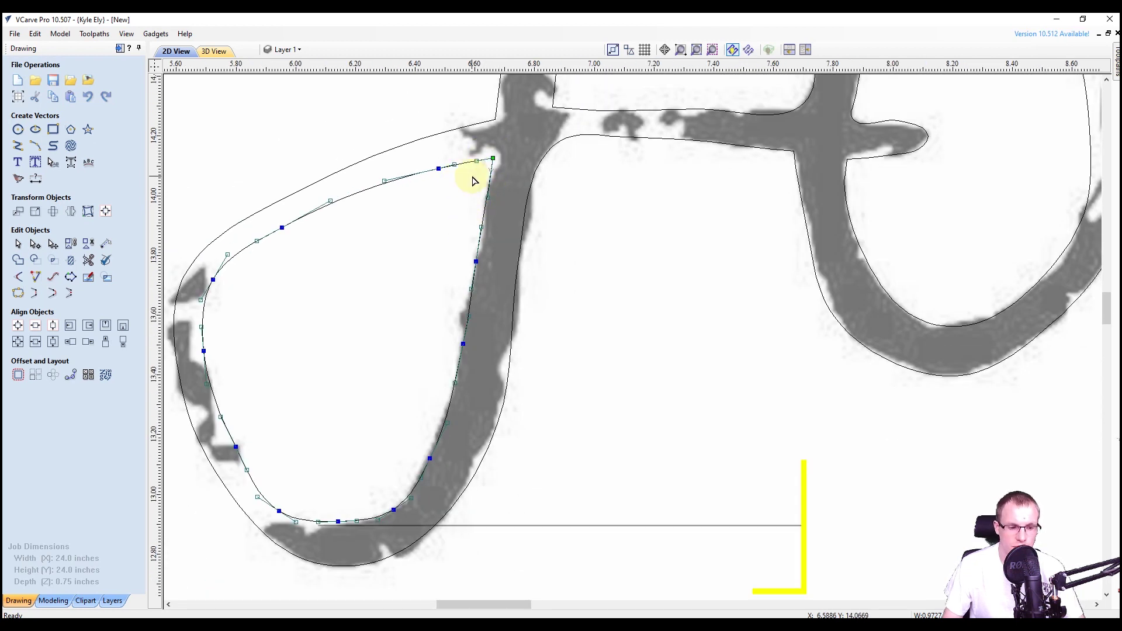
{"action": "key", "text": "n"}
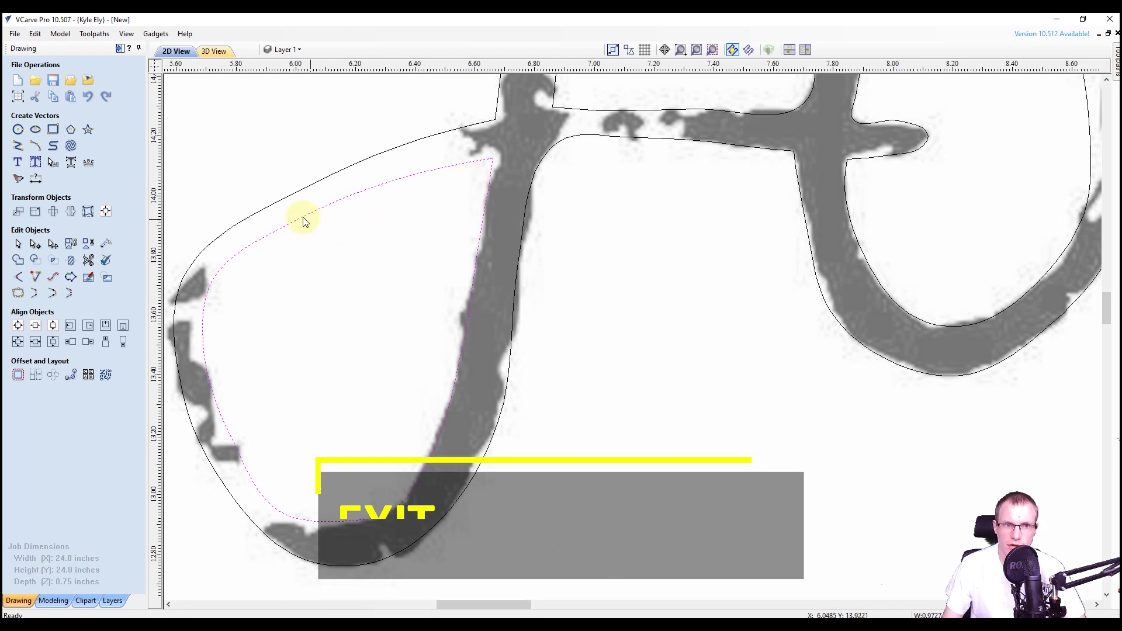
- Trace the inner edge of the e's loop in the first word with a smooth curve
{"action": "left_click", "coordinate": [54, 147]}
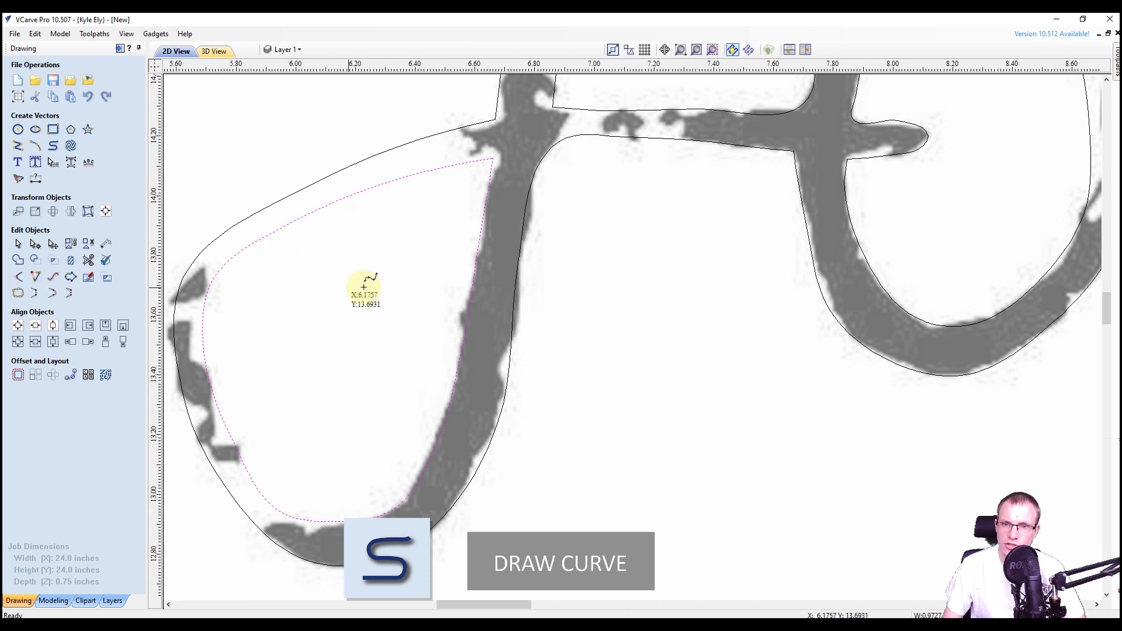
{"action": "scroll", "coordinate": [414, 221], "scroll_direction": "down", "scroll_amount": 2}
{"action": "scroll", "coordinate": [763, 166], "scroll_direction": "up", "scroll_amount": 5}
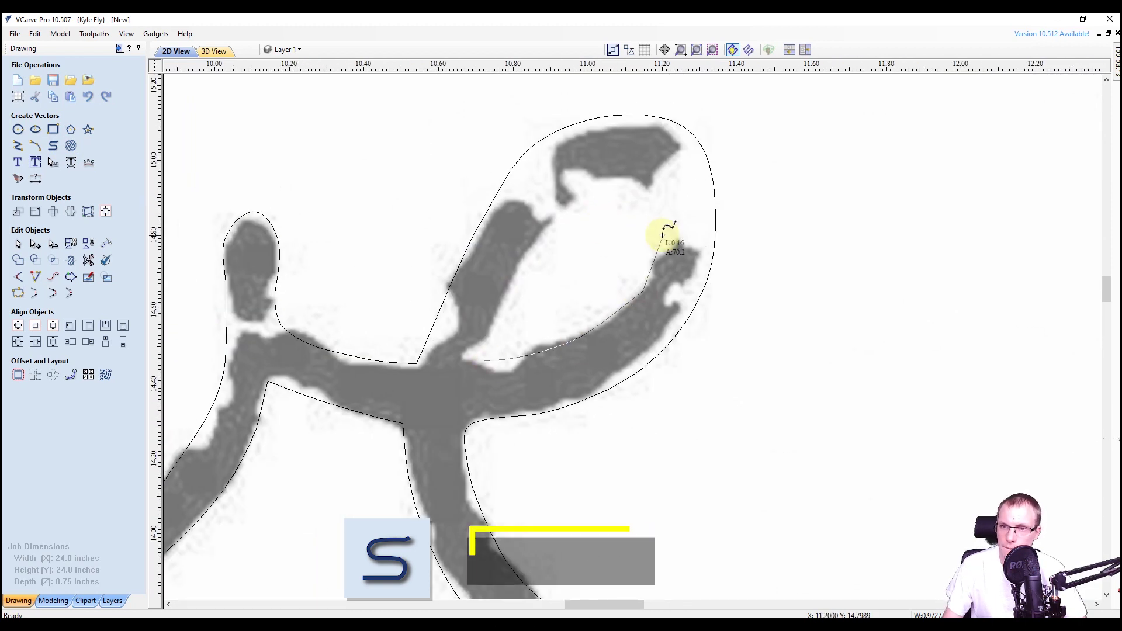
{"action": "scroll", "coordinate": [476, 369], "scroll_direction": "up", "scroll_amount": 4}
{"action": "scroll", "coordinate": [476, 369], "scroll_direction": "down", "scroll_amount": 2}
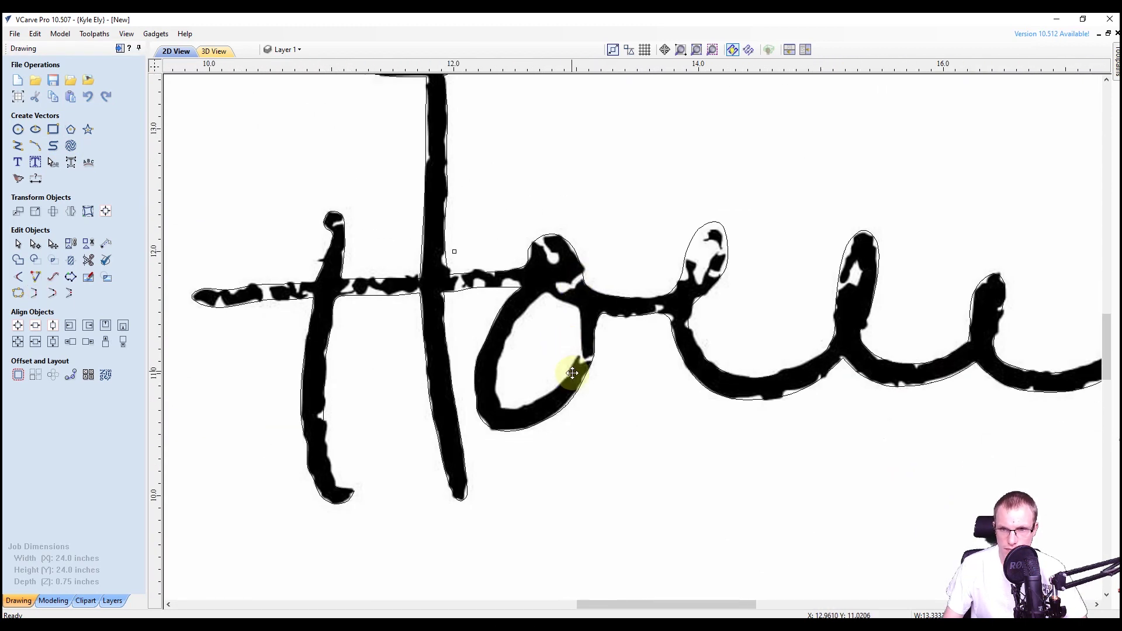
- Trace the inner edges of the o's small upper loop and the first l's loop in the second word with smooth curves
{"action": "scroll", "coordinate": [571, 376], "scroll_direction": "up", "scroll_amount": 2}
{"action": "mouse_move", "coordinate": [509, 170]}
{"action": "left_mouse_down"}
{"action": "mouse_move", "coordinate": [358, 433]}
{"action": "mouse_move", "coordinate": [577, 406]}
{"action": "mouse_move", "coordinate": [594, 183]}
{"action": "mouse_move", "coordinate": [514, 161]}
{"action": "left_mouse_up"}
{"action": "scroll", "coordinate": [291, 240], "scroll_direction": "down", "scroll_amount": 3}
{"action": "scroll", "coordinate": [489, 233], "scroll_direction": "up", "scroll_amount": 3}
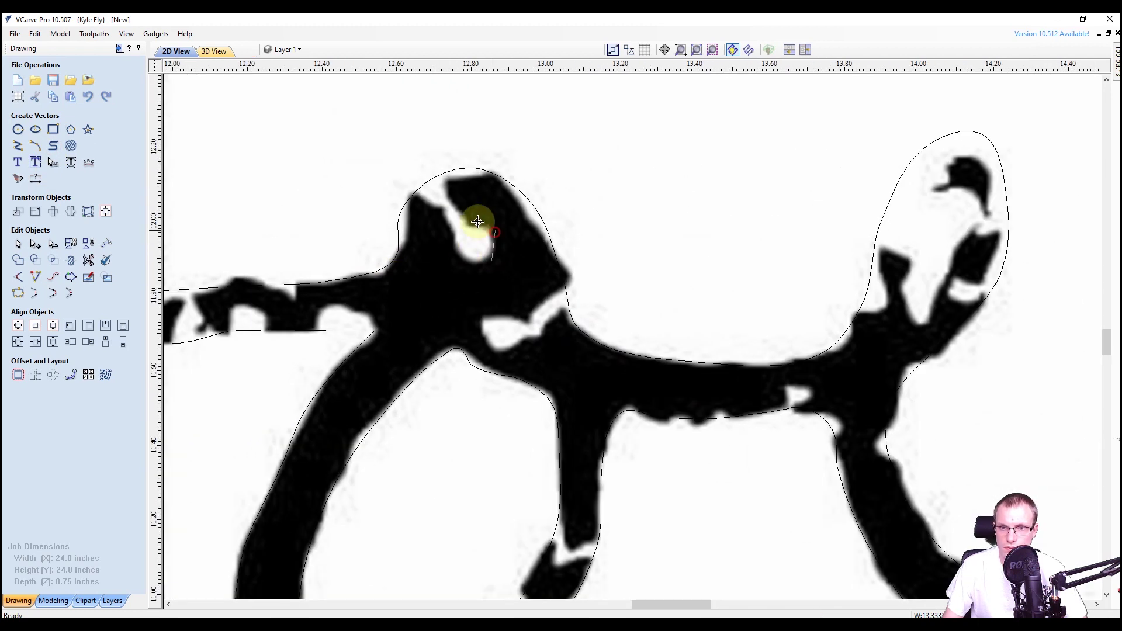
{"action": "scroll", "coordinate": [524, 233], "scroll_direction": "up", "scroll_amount": 2}
{"action": "left_click", "coordinate": [581, 286]}
{"action": "middle_click_drag", "start_coordinate": [824, 278], "coordinate": [631, 250]}
{"action": "middle_click_drag", "start_coordinate": [839, 240], "coordinate": [646, 213]}
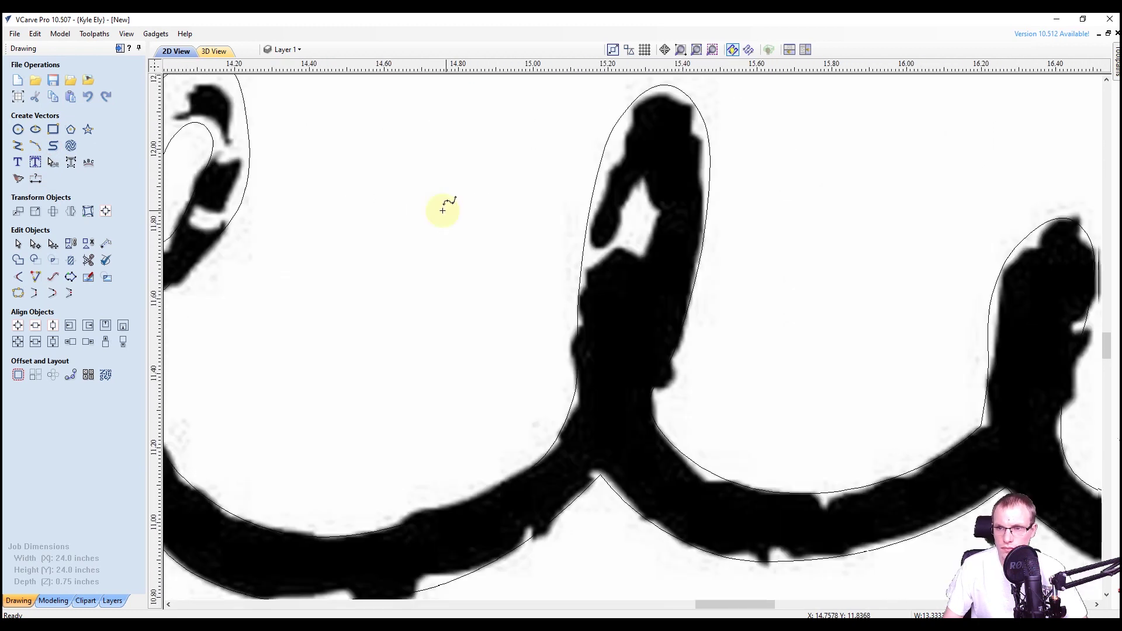
{"action": "middle_click_drag", "start_coordinate": [769, 256], "coordinate": [575, 228]}
{"action": "scroll", "coordinate": [575, 228], "scroll_direction": "down", "scroll_amount": 5}
{"action": "scroll", "coordinate": [601, 246], "scroll_direction": "down", "scroll_amount": 1}
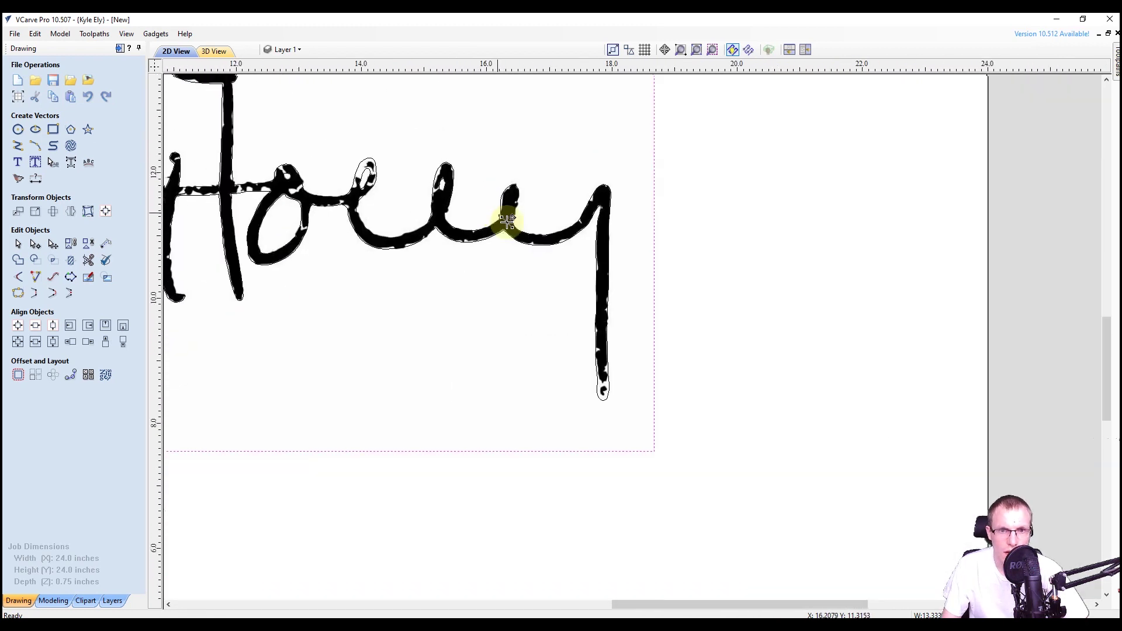
{"action": "middle_click_drag", "start_coordinate": [496, 216], "coordinate": [626, 346]}
{"action": "scroll", "coordinate": [549, 298], "scroll_direction": "up", "scroll_amount": 1}
{"action": "scroll", "coordinate": [446, 300], "scroll_direction": "down", "scroll_amount": 1}
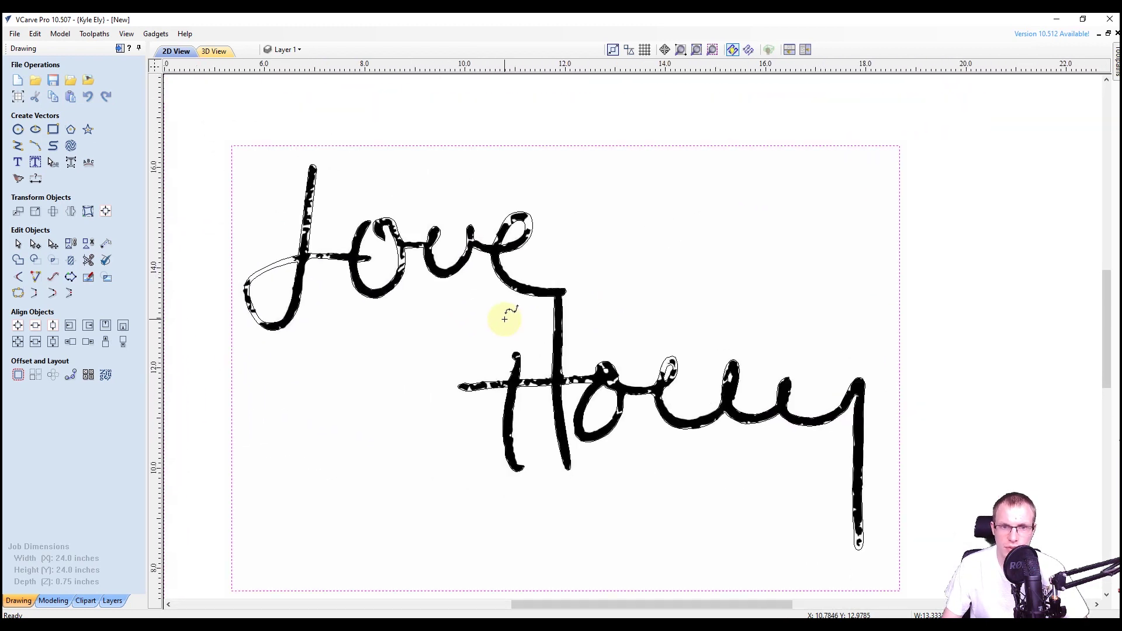
- Finish tracing, clear the selection and hide the Bitmap Layer so only the traced vectors remain in view
{"action": "middle_click_drag", "start_coordinate": [456, 293], "coordinate": [452, 303]}
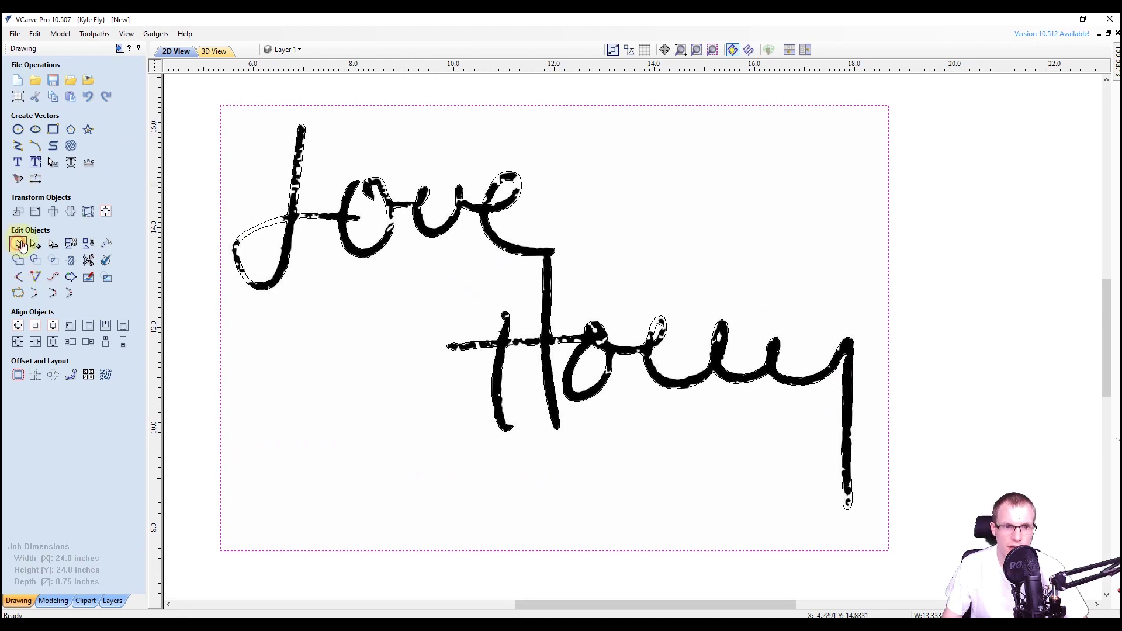
{"action": "left_click", "coordinate": [190, 162]}
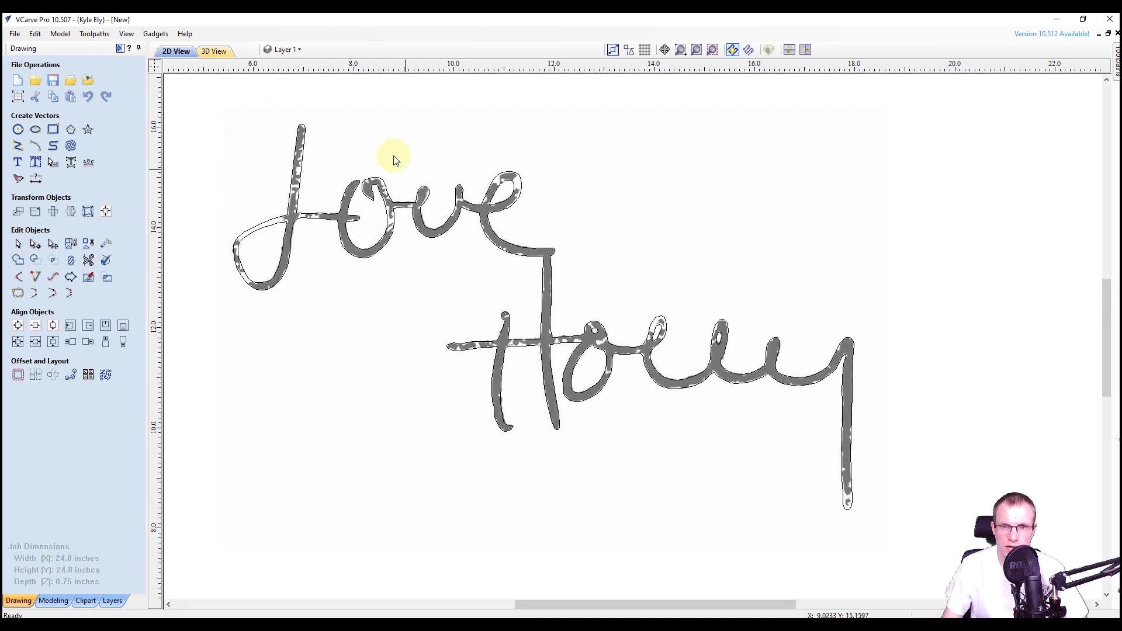
{"action": "left_click", "coordinate": [289, 49]}
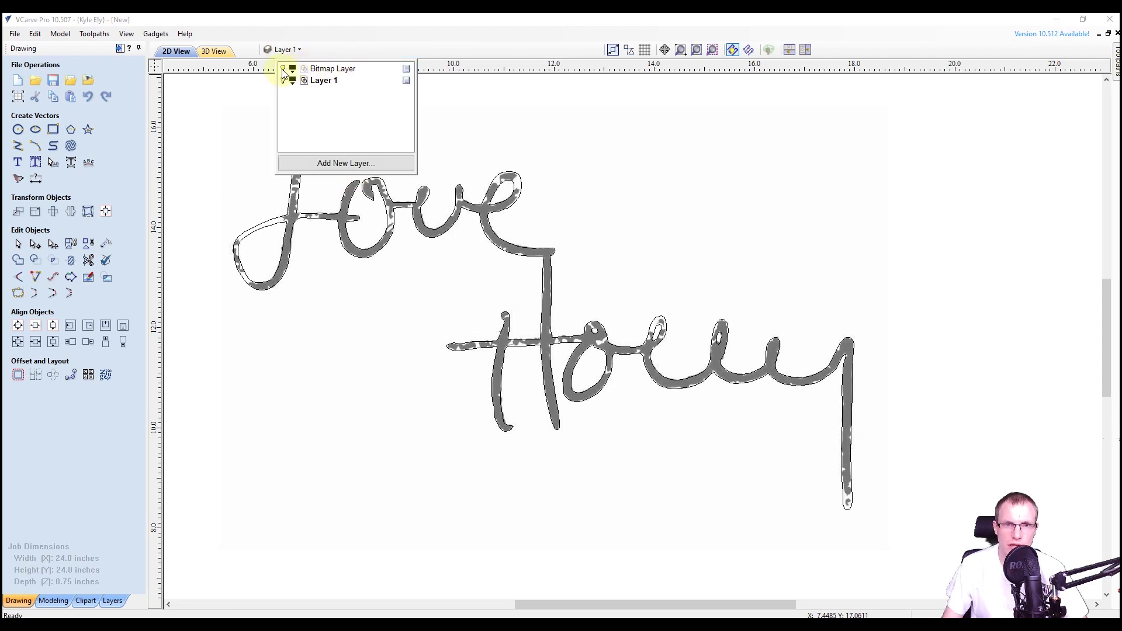
{"action": "left_click", "coordinate": [282, 69]}
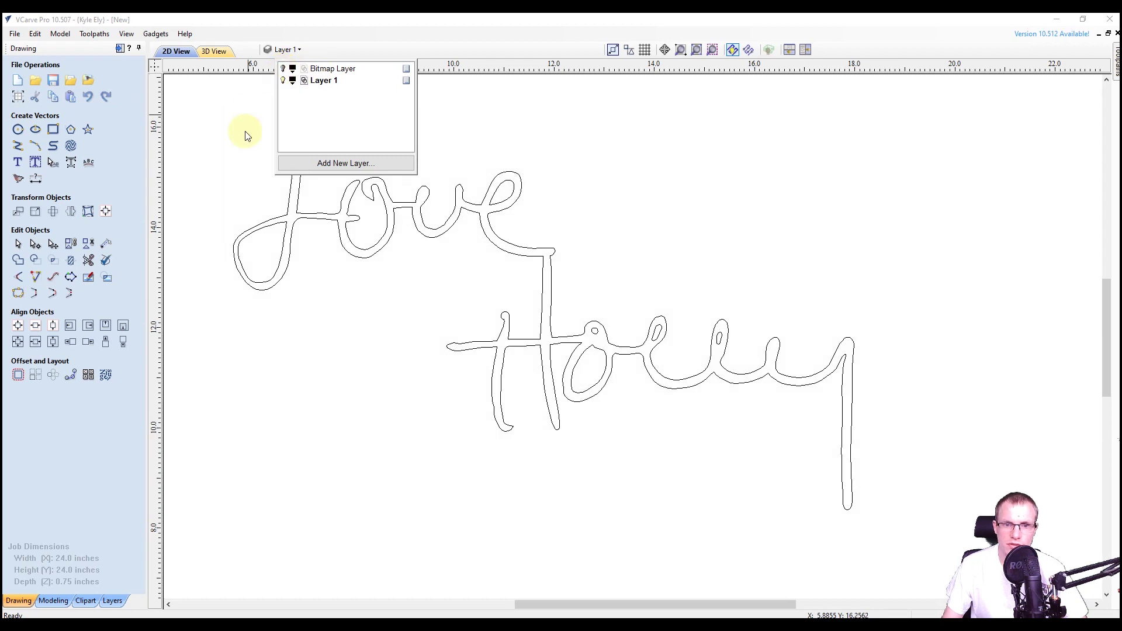
{"action": "left_click", "coordinate": [495, 194]}
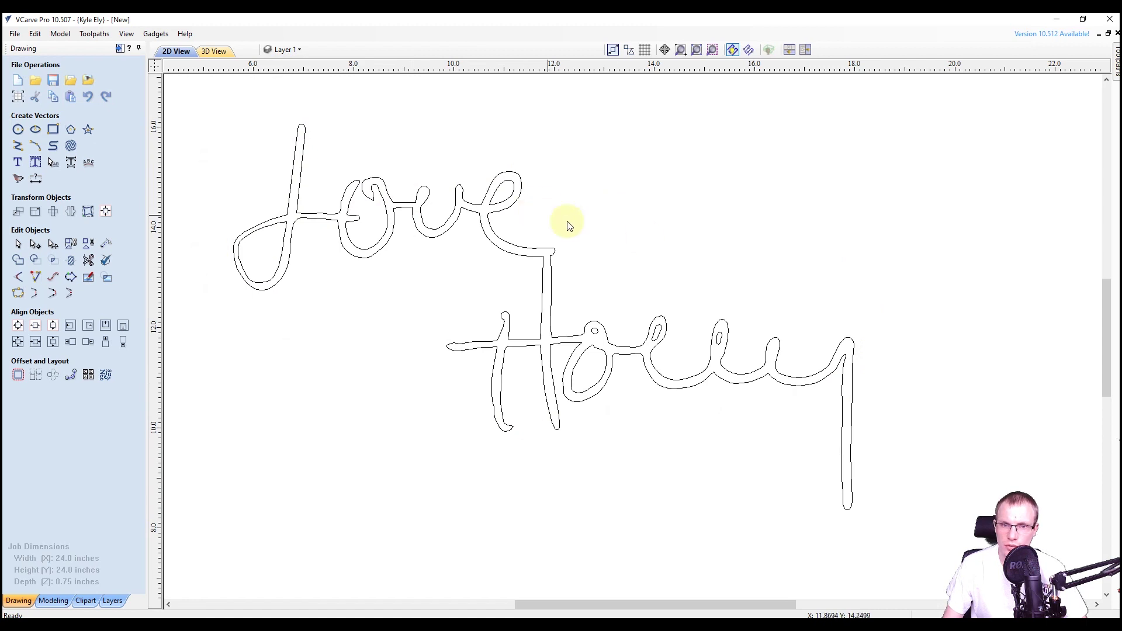
- Show the Bitmap Layer again to compare the scan with the traced vectors, and hide it once more
{"action": "left_click", "coordinate": [287, 49]}
{"action": "left_click", "coordinate": [284, 68]}
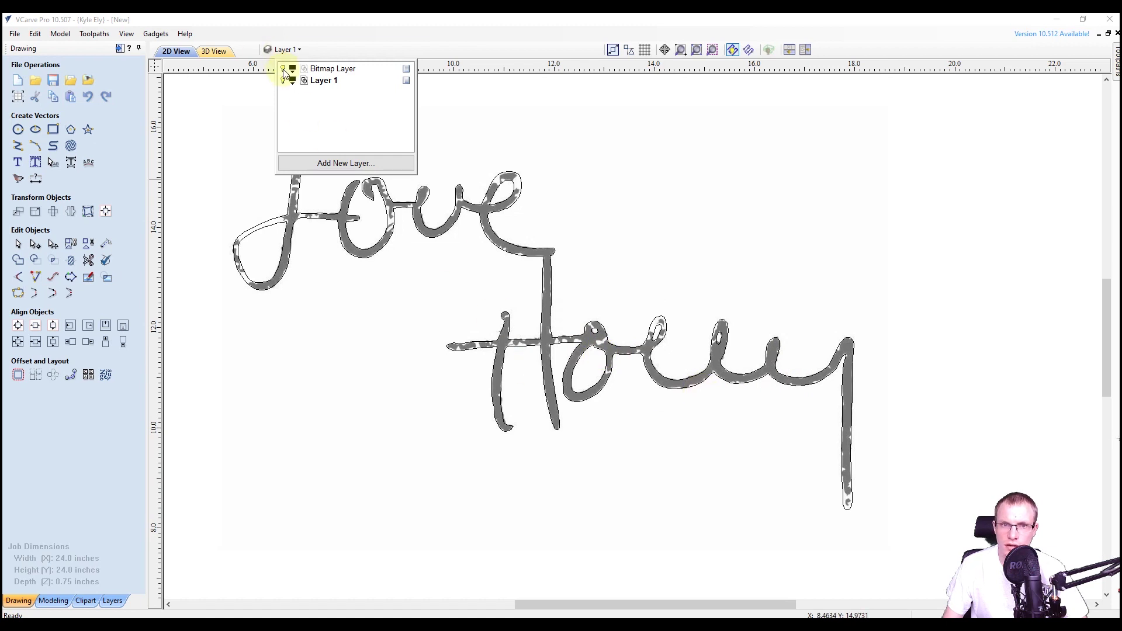
{"action": "left_click", "coordinate": [284, 69]}
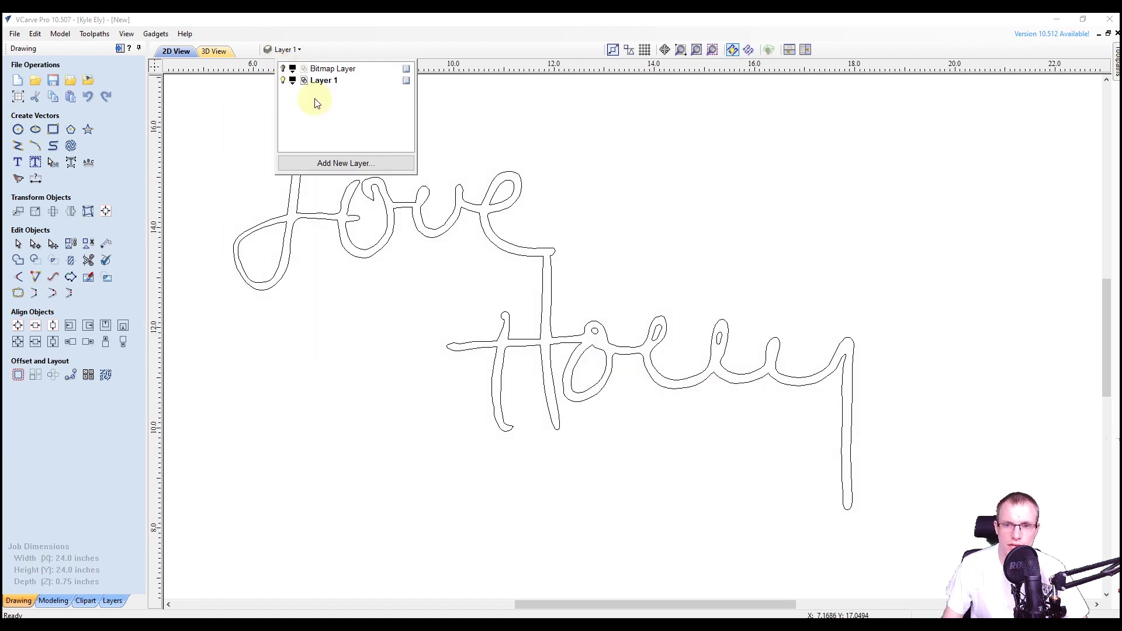
{"action": "left_click", "coordinate": [479, 126]}
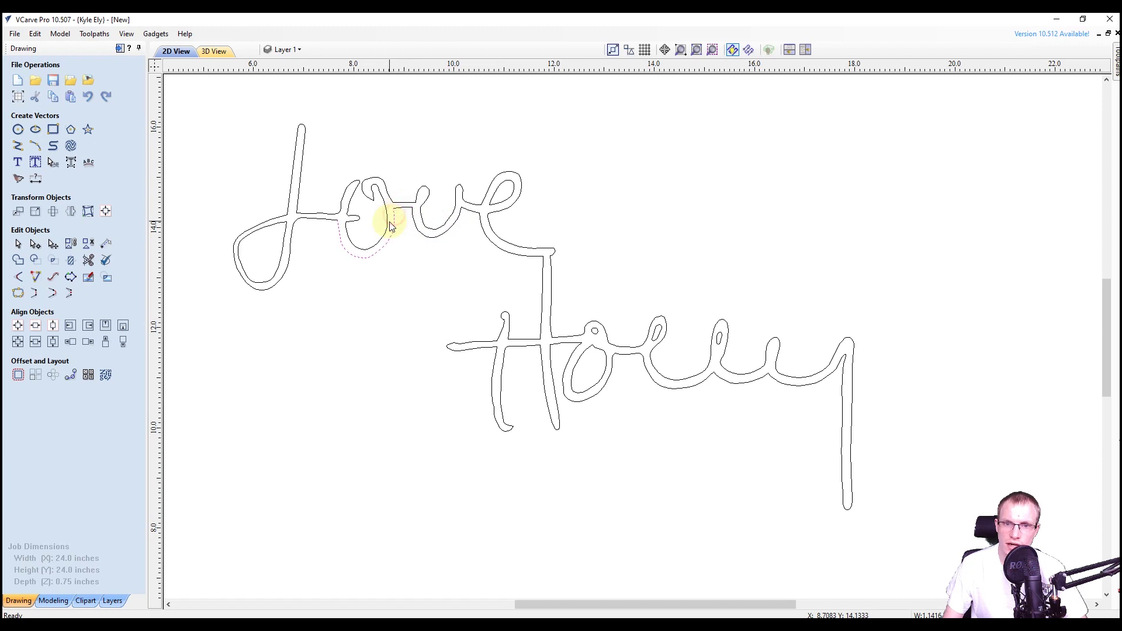
- Join all the traced vectors of the signature with a tolerance of .0004 inches
{"action": "left_click", "coordinate": [297, 198]}
{"action": "left_click", "coordinate": [328, 216]}
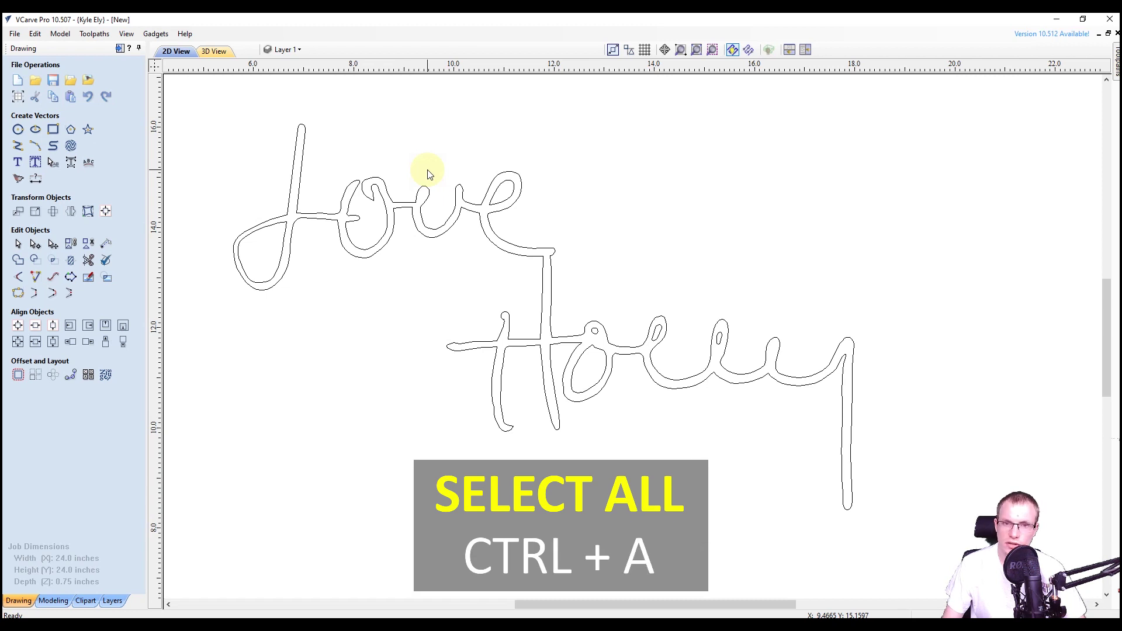
{"action": "key", "text": "ctrl+a"}
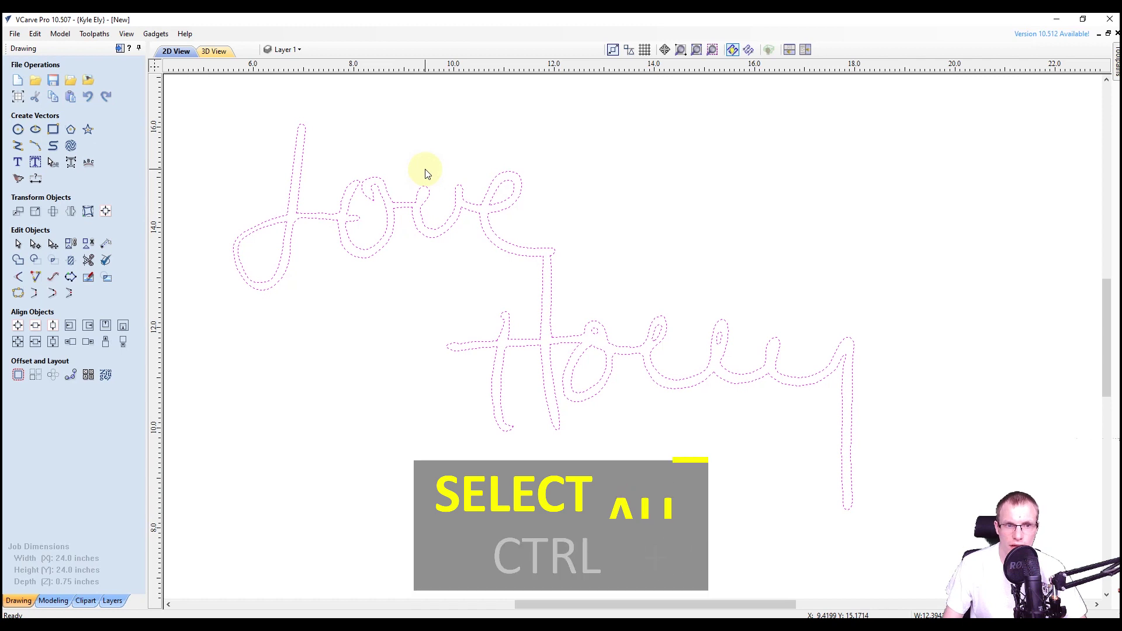
{"action": "left_click", "coordinate": [19, 295]}
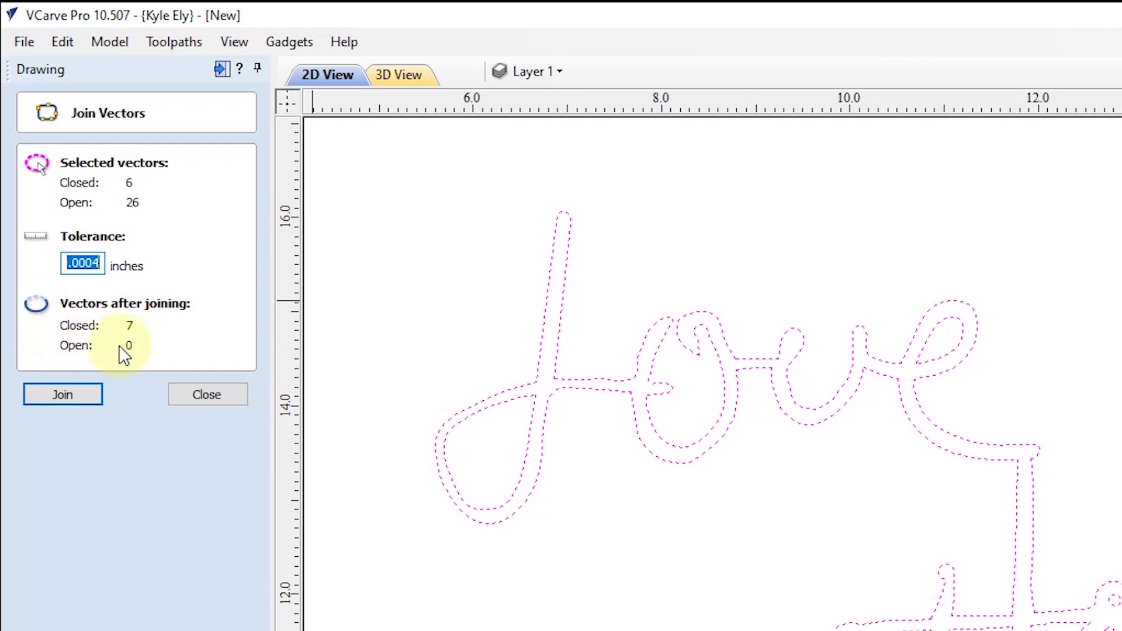
{"action": "left_click", "coordinate": [62, 395]}
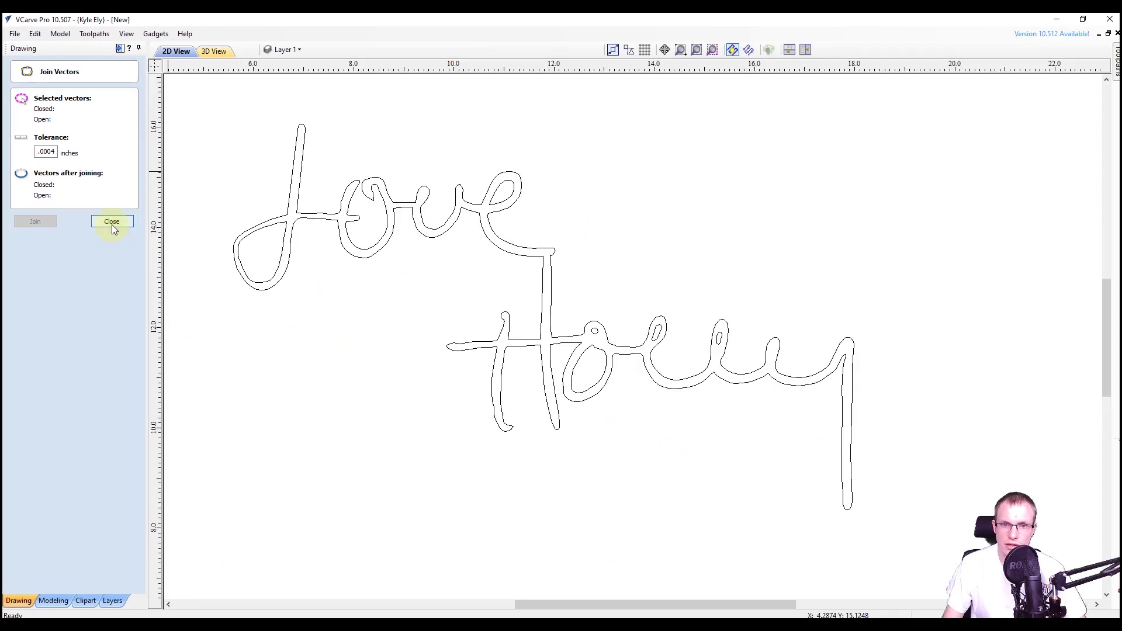
{"action": "left_click", "coordinate": [112, 223]}
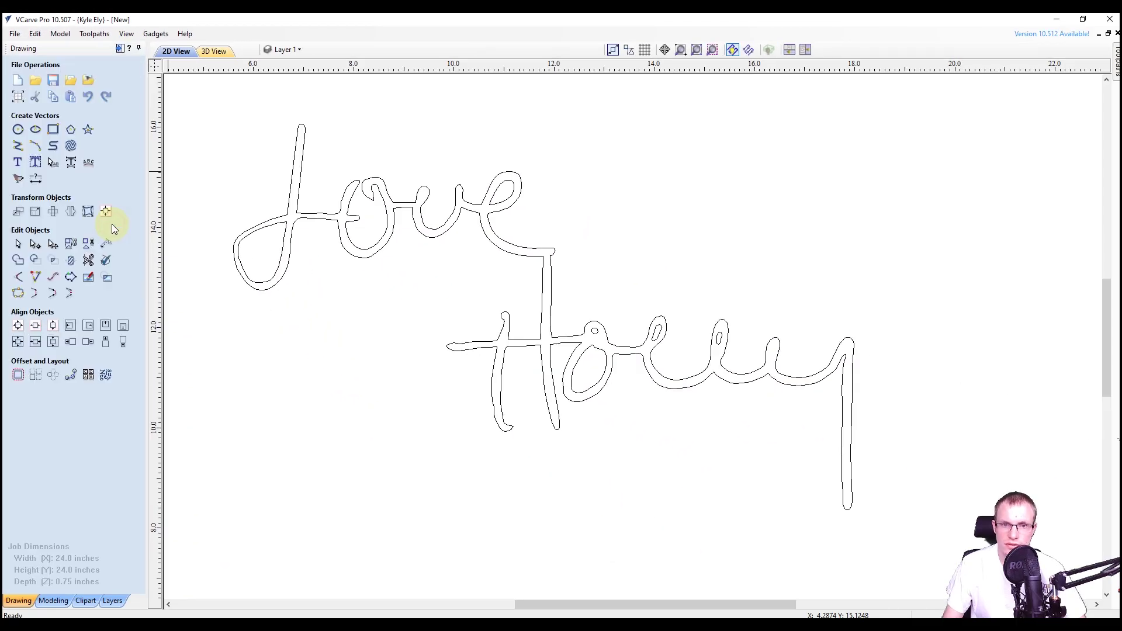
- Select the outer outline and the inner loops individually to check how the vectors are joined
{"action": "left_click", "coordinate": [300, 182]}
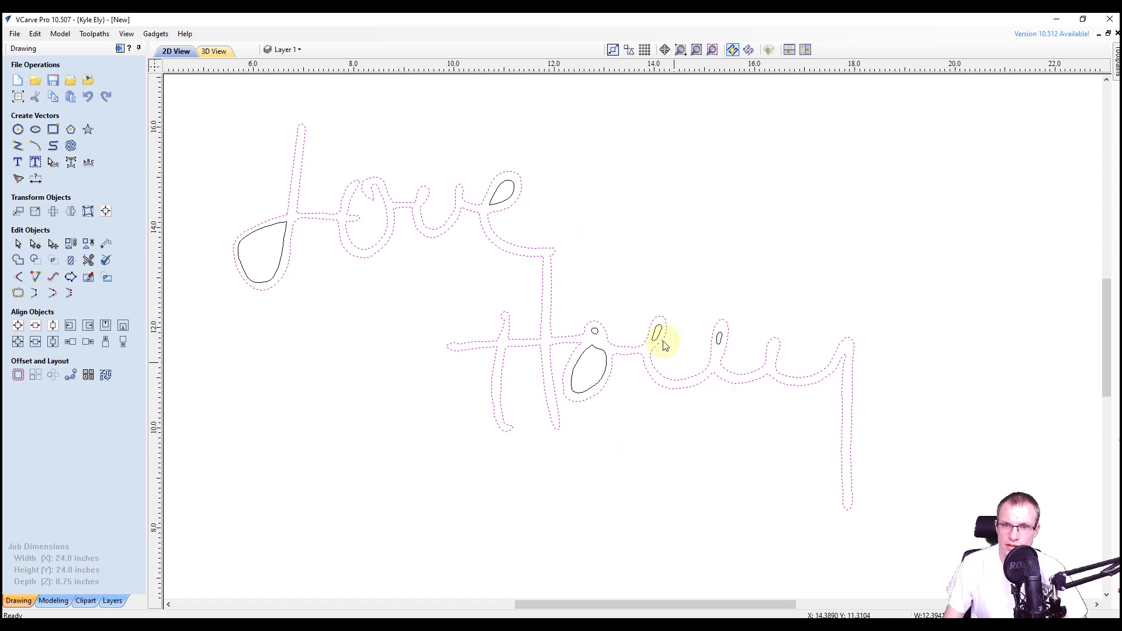
{"action": "left_click", "coordinate": [594, 330]}
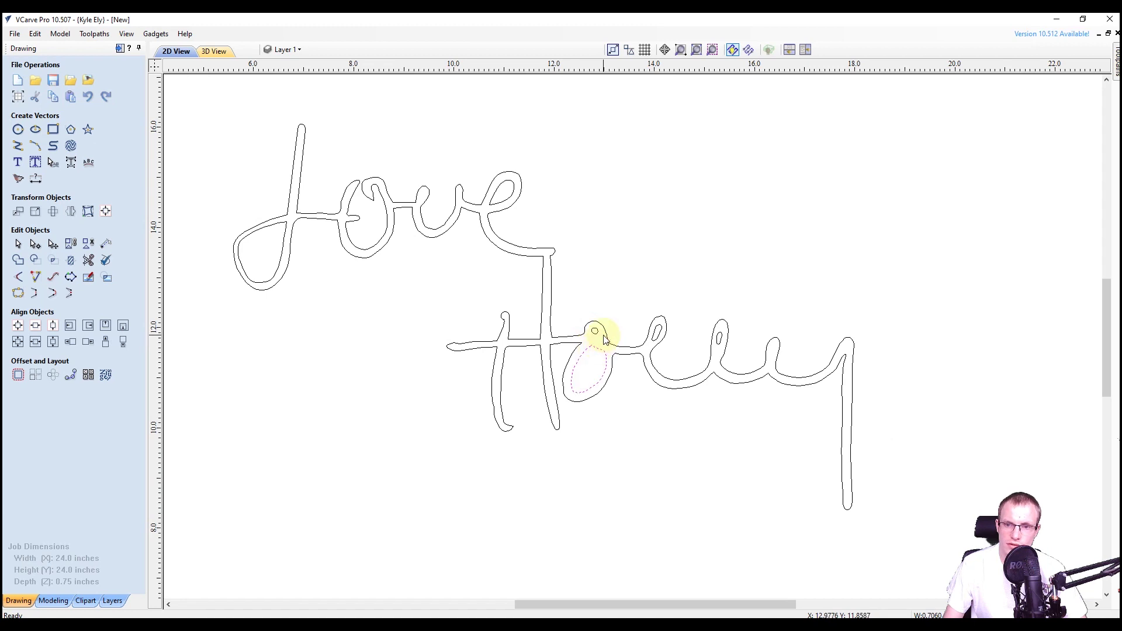
{"action": "left_click", "coordinate": [605, 339]}
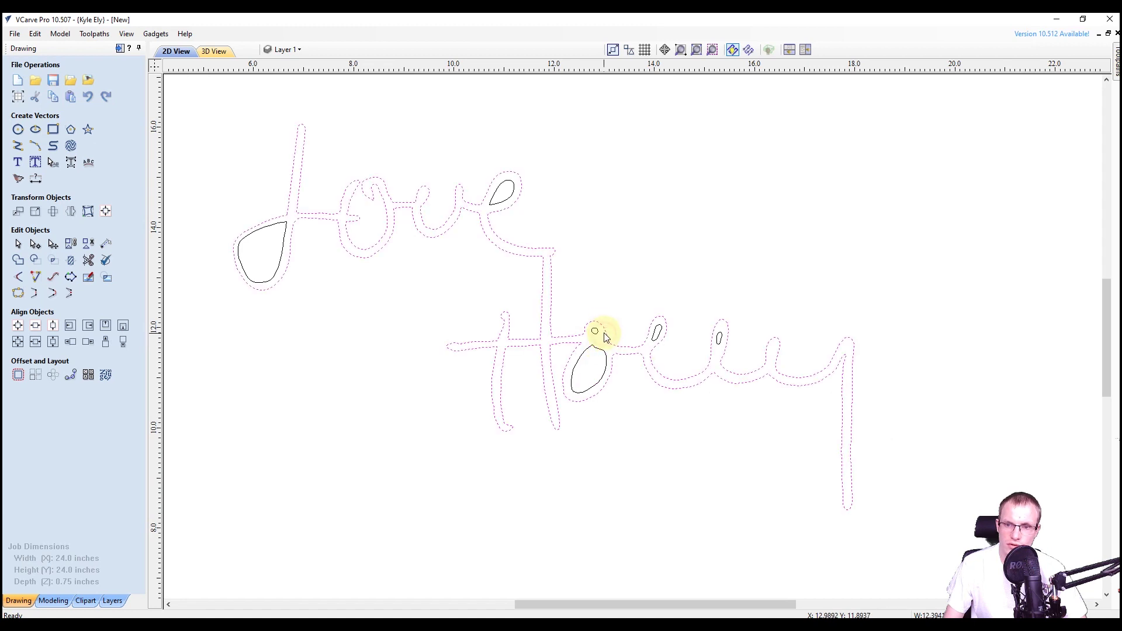
{"action": "left_click", "coordinate": [490, 196]}
{"action": "left_click", "coordinate": [491, 193]}
{"action": "left_click", "coordinate": [575, 226]}
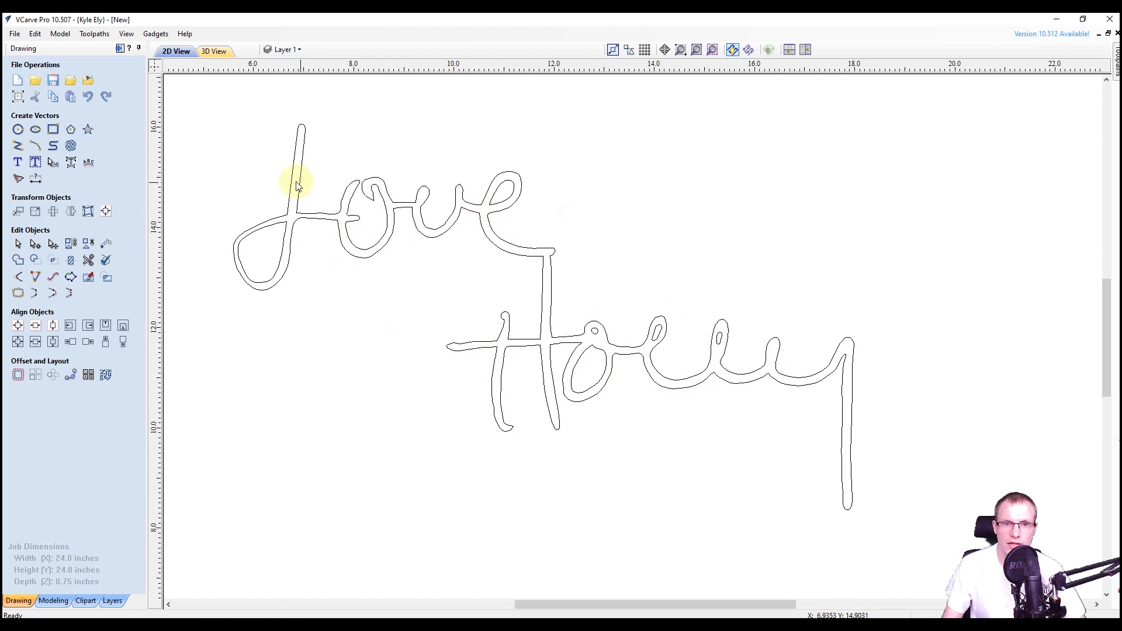
- Raise the node beside the first letter's stem on the connecting stroke's upper edge slightly and flatten the handle on its lower edge
{"action": "scroll", "coordinate": [304, 209], "scroll_direction": "up", "scroll_amount": 8}
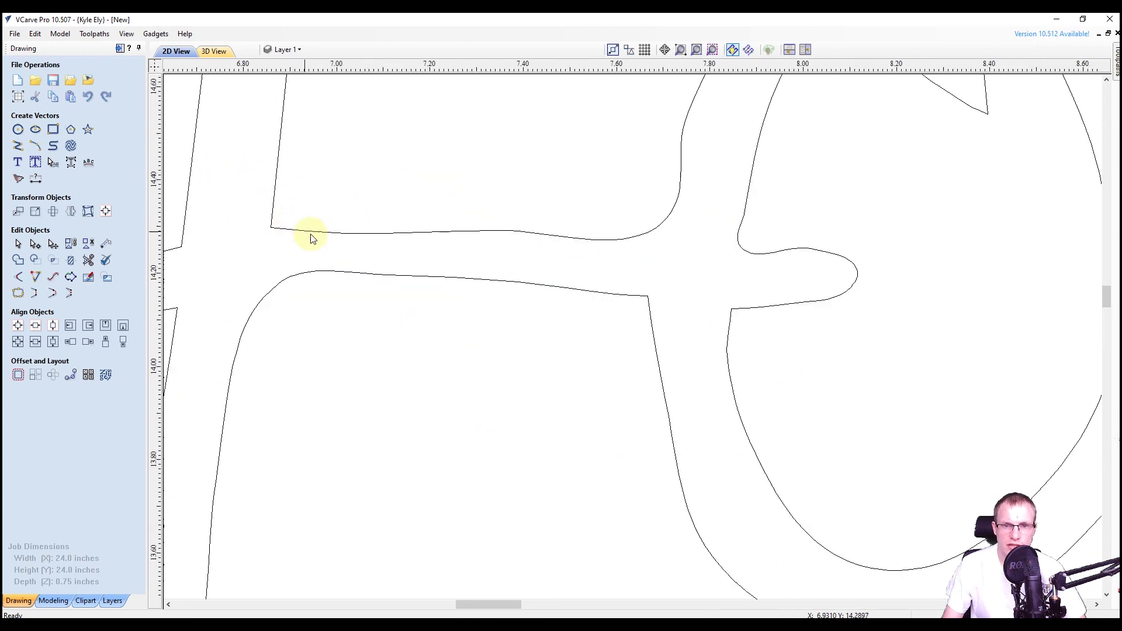
{"action": "left_click", "coordinate": [377, 241]}
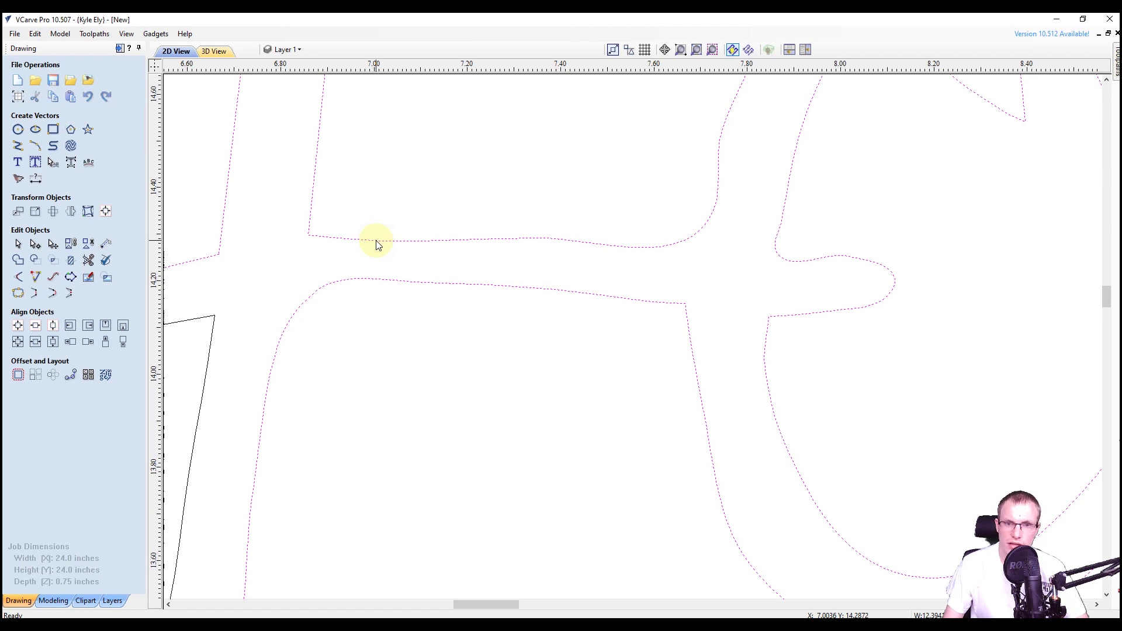
{"action": "key", "text": "n"}
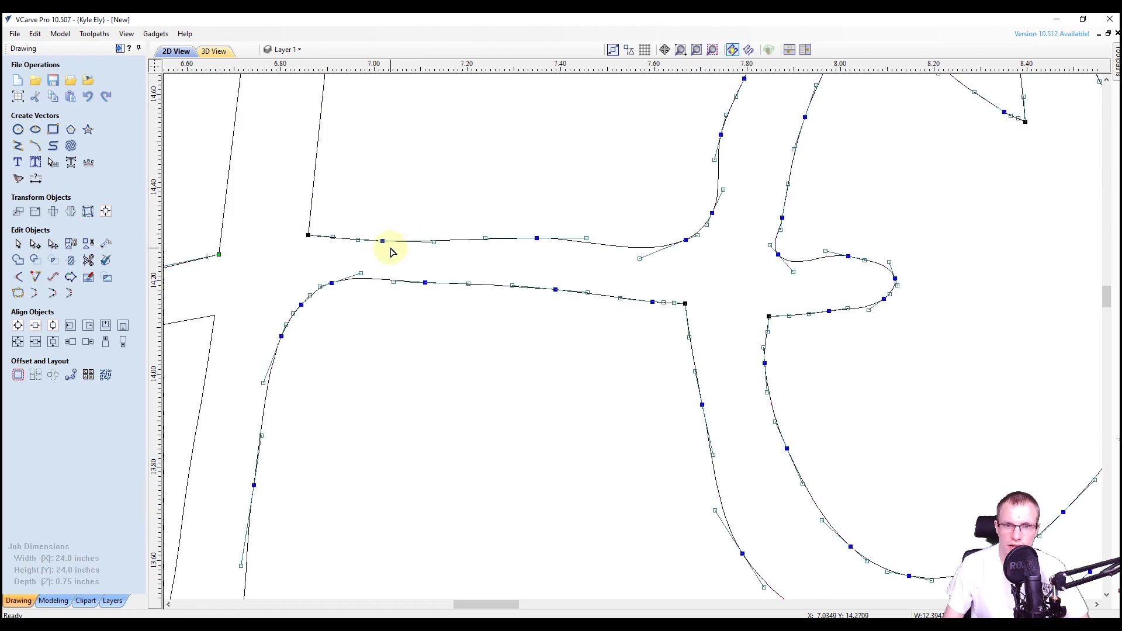
{"action": "left_click_drag", "start_coordinate": [383, 240], "coordinate": [446, 202]}
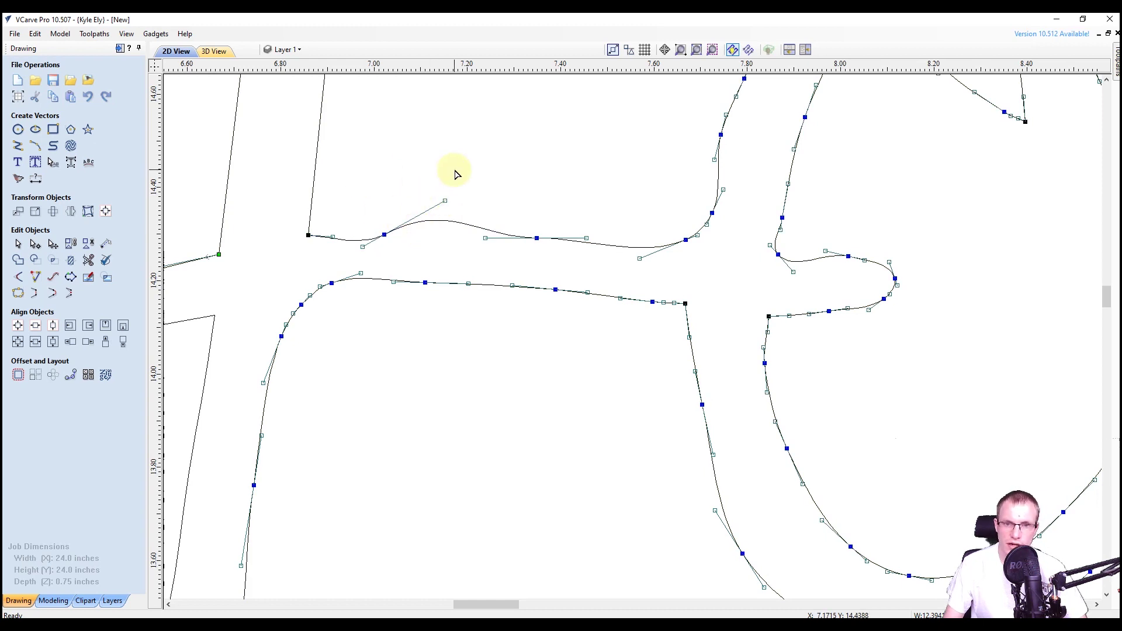
{"action": "key", "text": "ctrl+z"}
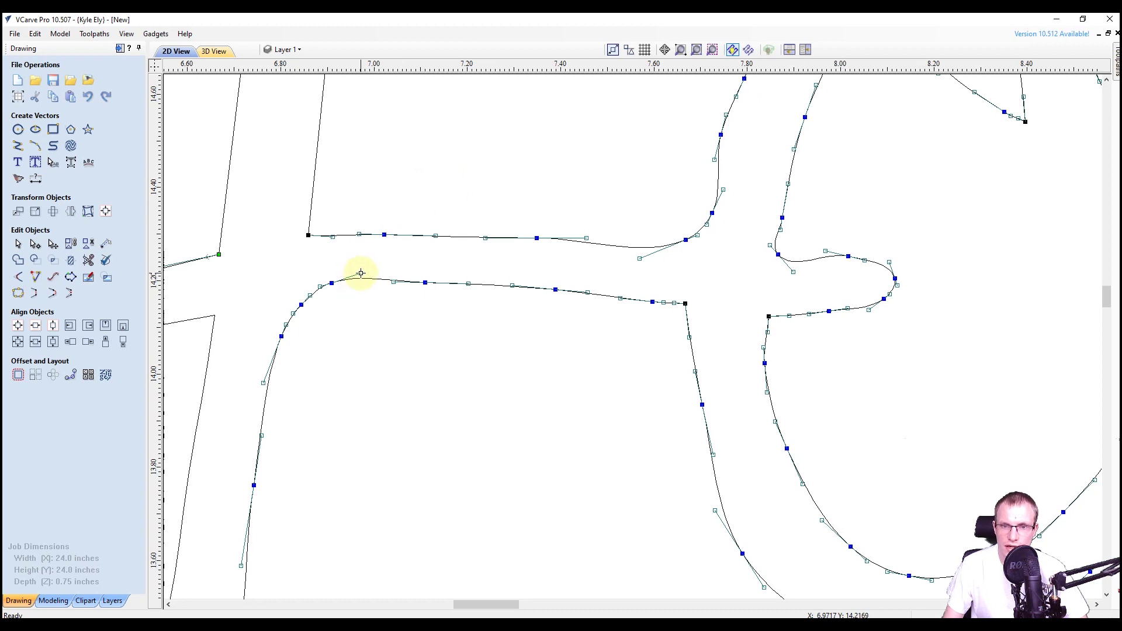
{"action": "left_click_drag", "start_coordinate": [359, 272], "coordinate": [365, 279]}
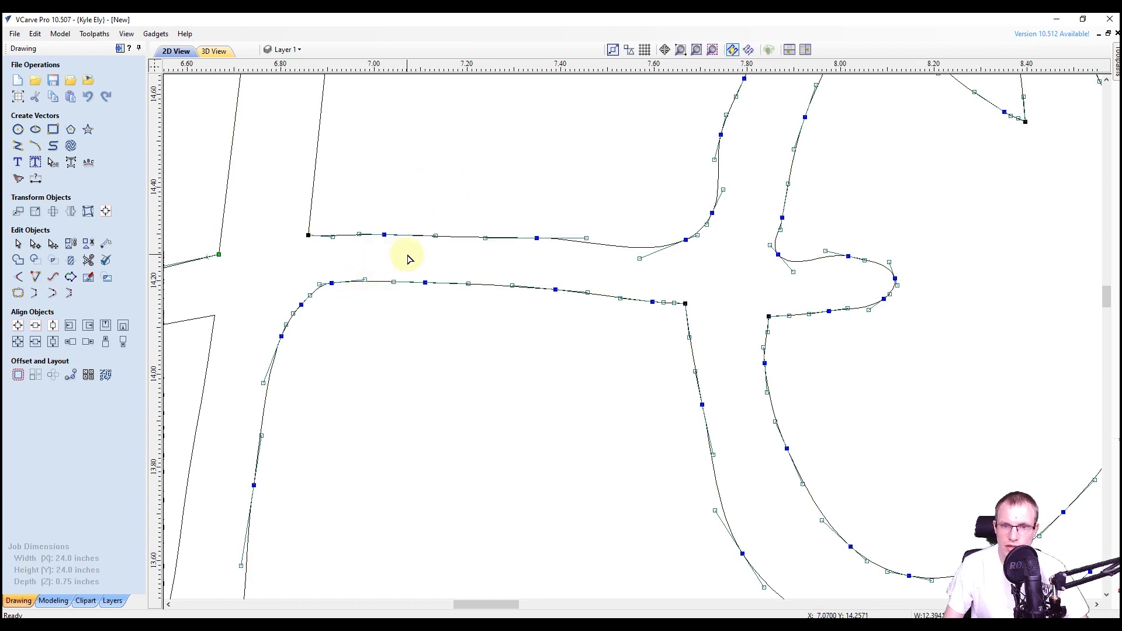
{"action": "left_click", "coordinate": [467, 158]}
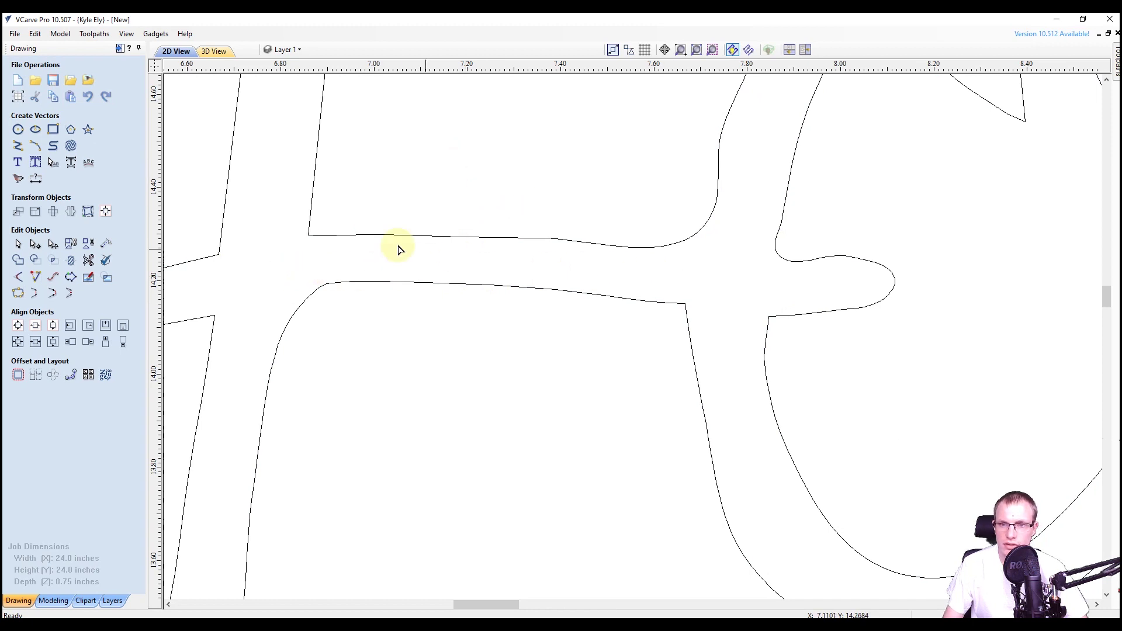
- Adjust the handle of the middle node on the connecting stroke's upper edge to smooth it, and finish node editing
{"action": "left_click", "coordinate": [544, 239]}
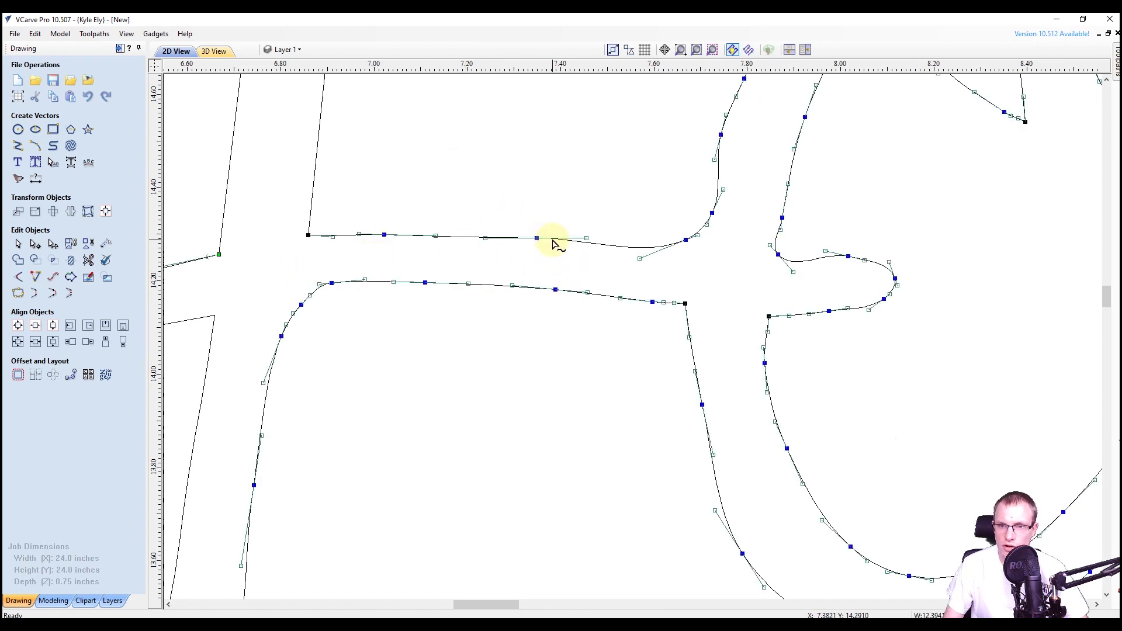
{"action": "left_click_drag", "start_coordinate": [581, 241], "coordinate": [589, 235]}
{"action": "left_click", "coordinate": [583, 208]}
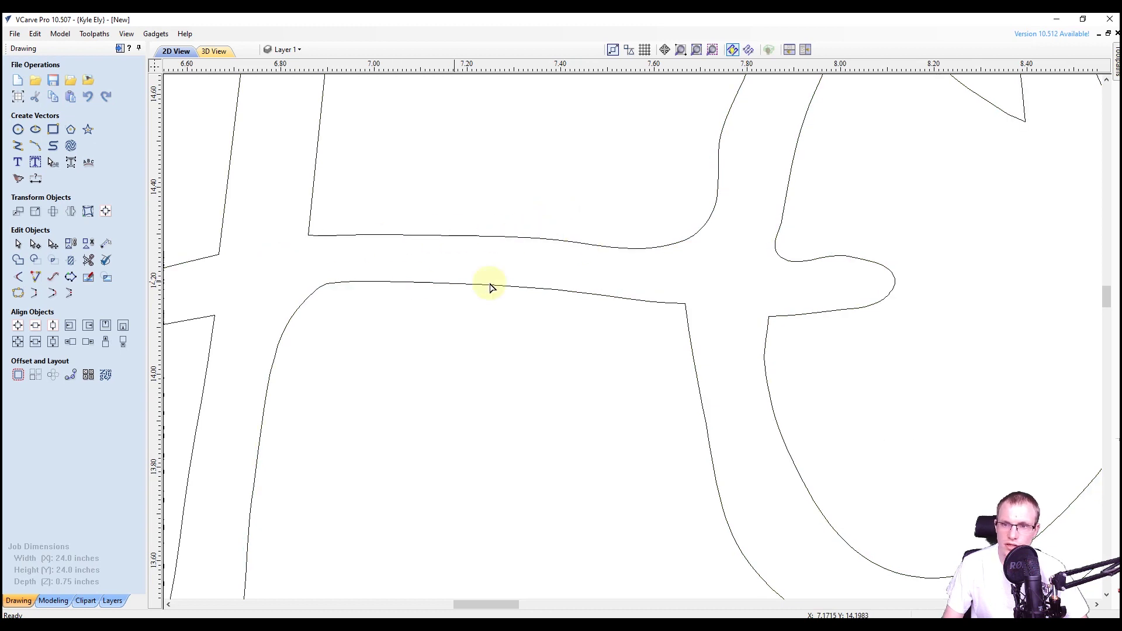
- Look over the complete traced outline of both words for remaining flaws
{"action": "scroll", "coordinate": [421, 281], "scroll_direction": "down", "scroll_amount": 2}
{"action": "scroll", "coordinate": [450, 271], "scroll_direction": "down", "scroll_amount": 2}
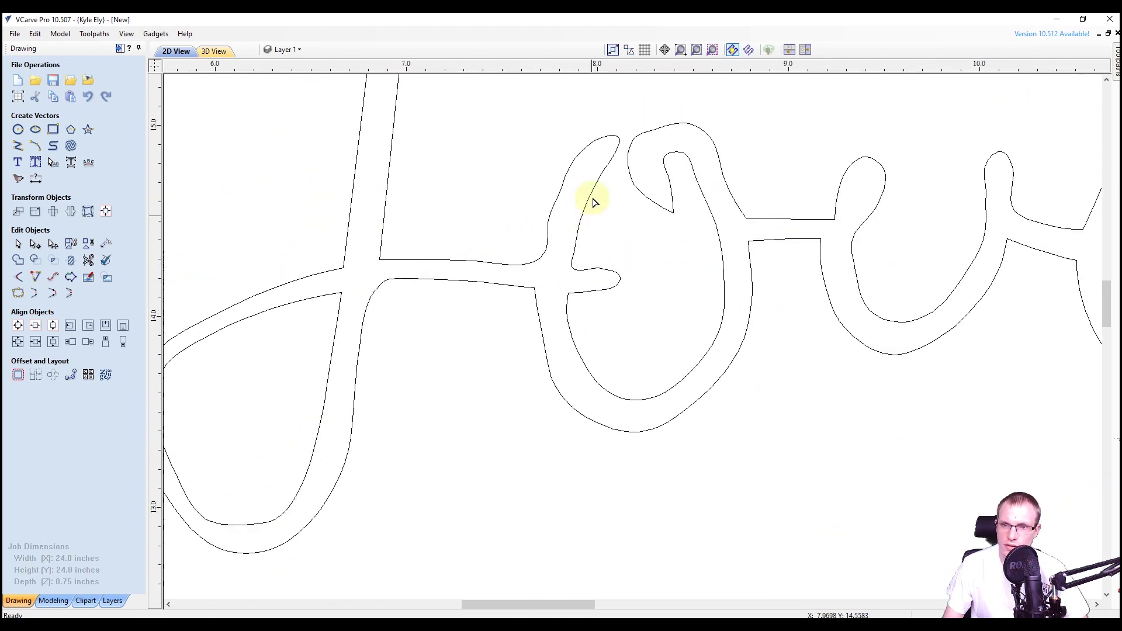
{"action": "scroll", "coordinate": [290, 426], "scroll_direction": "down", "scroll_amount": 3}
{"action": "scroll", "coordinate": [351, 339], "scroll_direction": "down", "scroll_amount": 2}
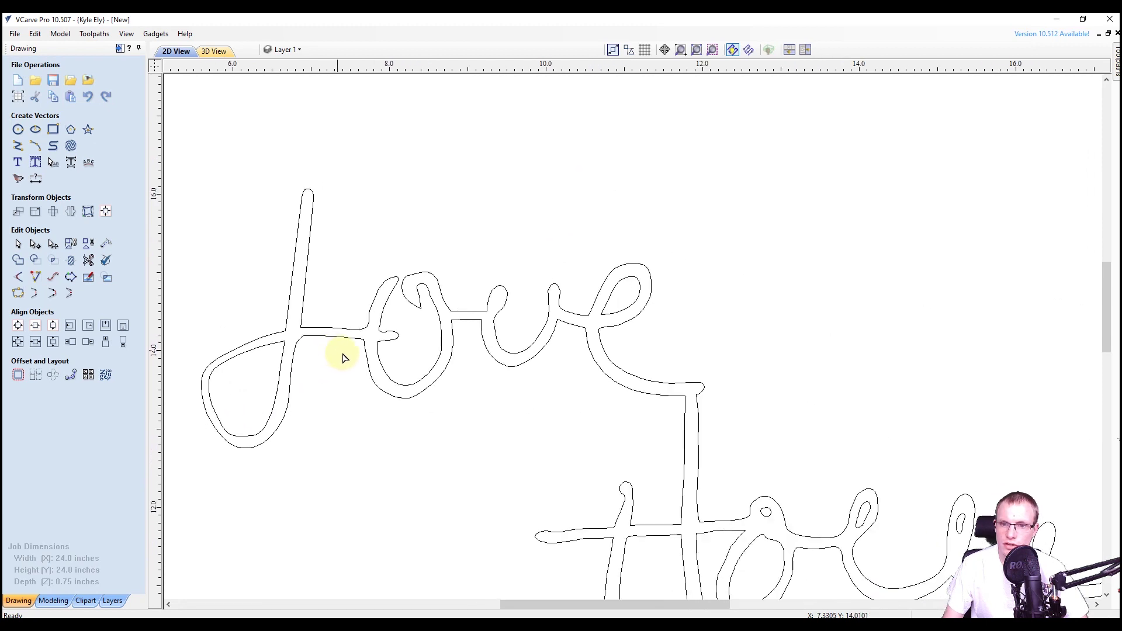
{"action": "scroll", "coordinate": [468, 310], "scroll_direction": "down", "scroll_amount": 2}
{"action": "middle_click_drag", "start_coordinate": [459, 313], "coordinate": [321, 208]}
{"action": "scroll", "coordinate": [364, 254], "scroll_direction": "up", "scroll_amount": 2}
{"action": "middle_click_drag", "start_coordinate": [364, 255], "coordinate": [546, 314]}
{"action": "scroll", "coordinate": [538, 310], "scroll_direction": "down", "scroll_amount": 2}
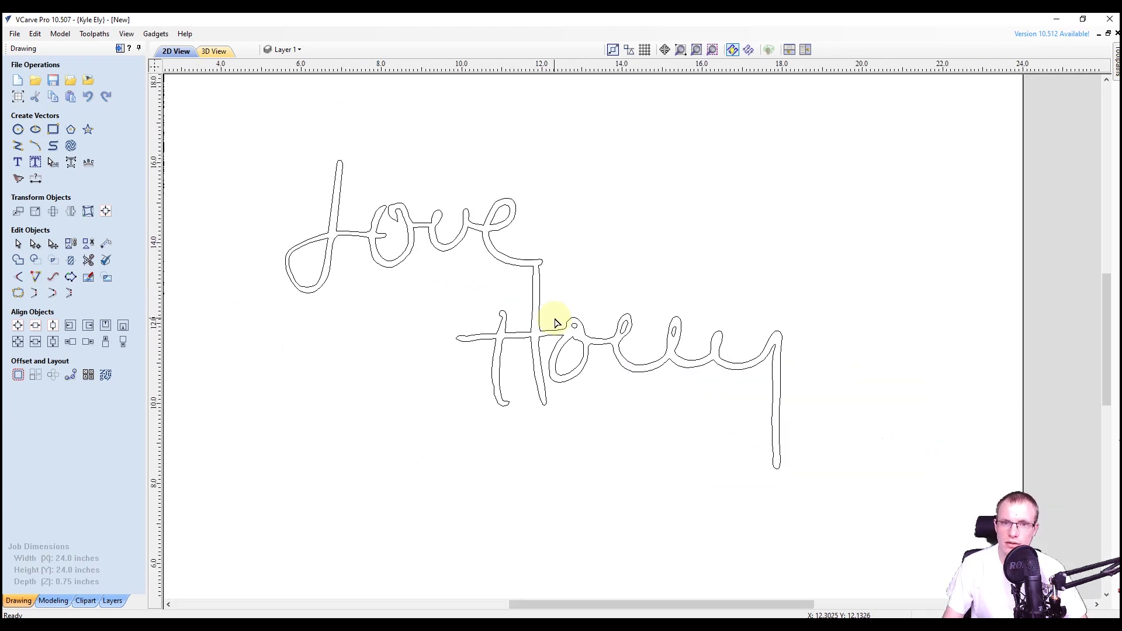
{"action": "scroll", "coordinate": [553, 321], "scroll_direction": "up", "scroll_amount": 1}
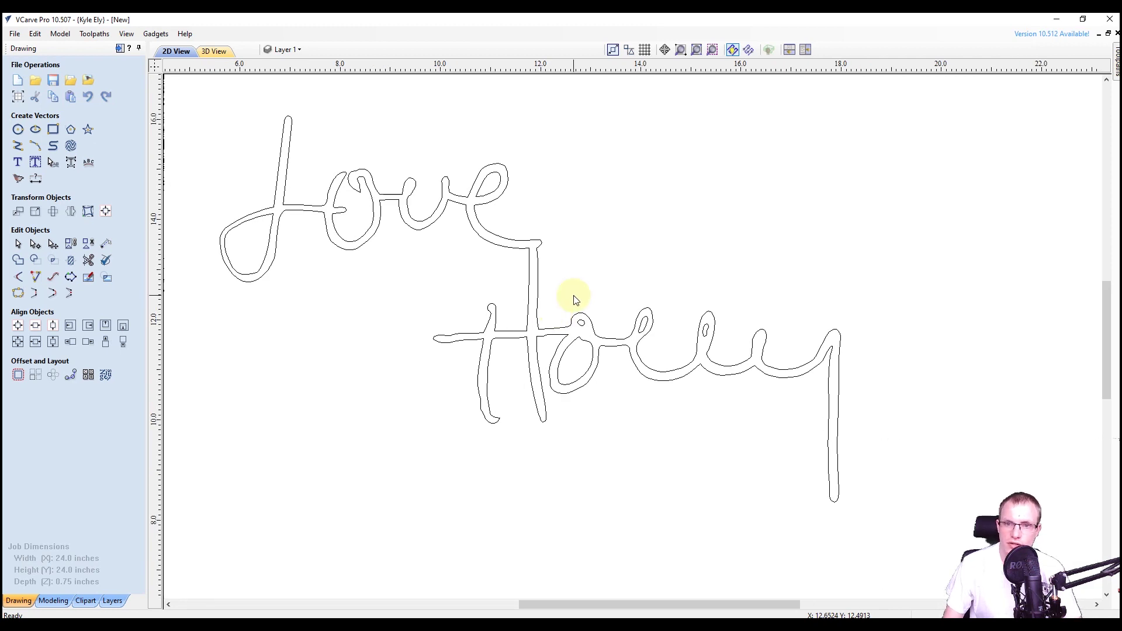
- Select the outer outline and all inner loops of the signature and group them
{"action": "left_click_drag", "start_coordinate": [858, 127], "coordinate": [223, 453]}
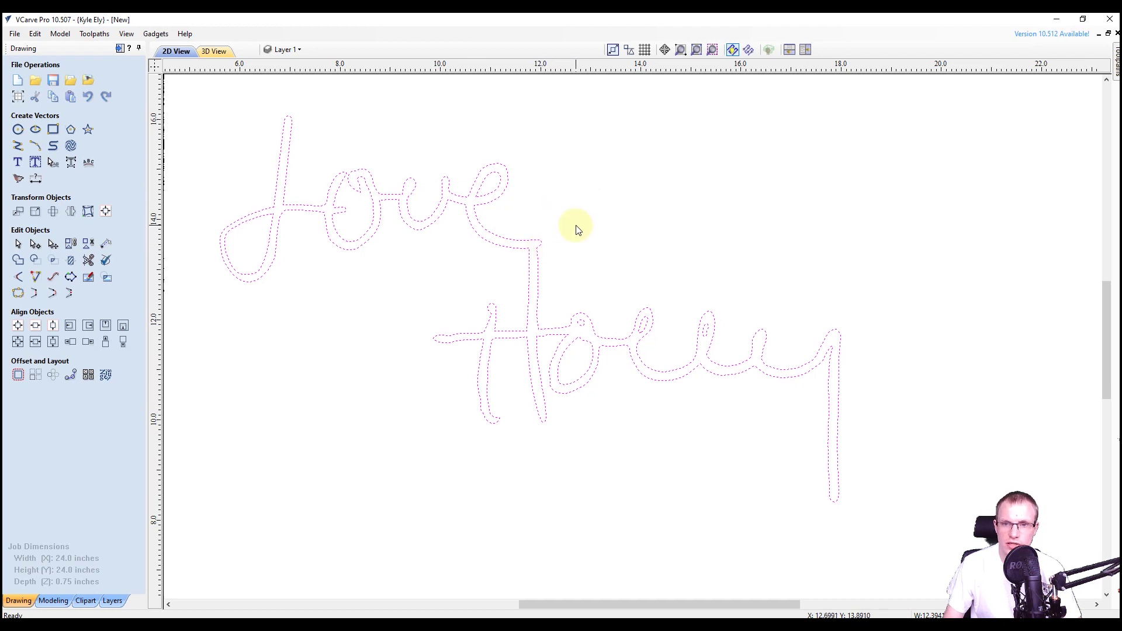
{"action": "left_click", "coordinate": [70, 250]}
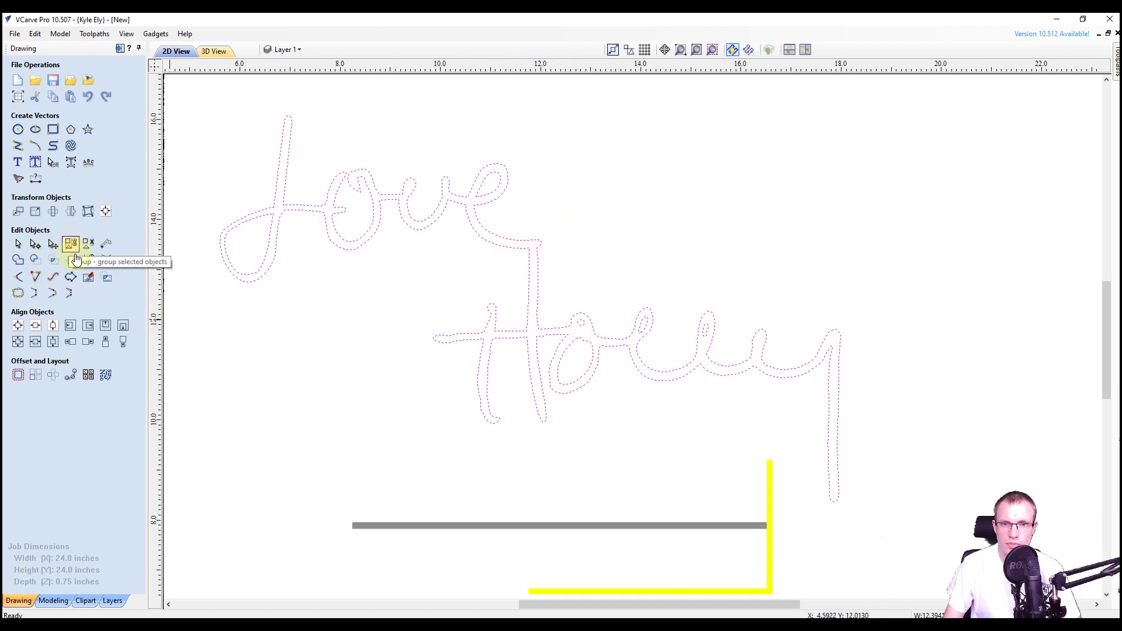
{"action": "left_click", "coordinate": [297, 277]}
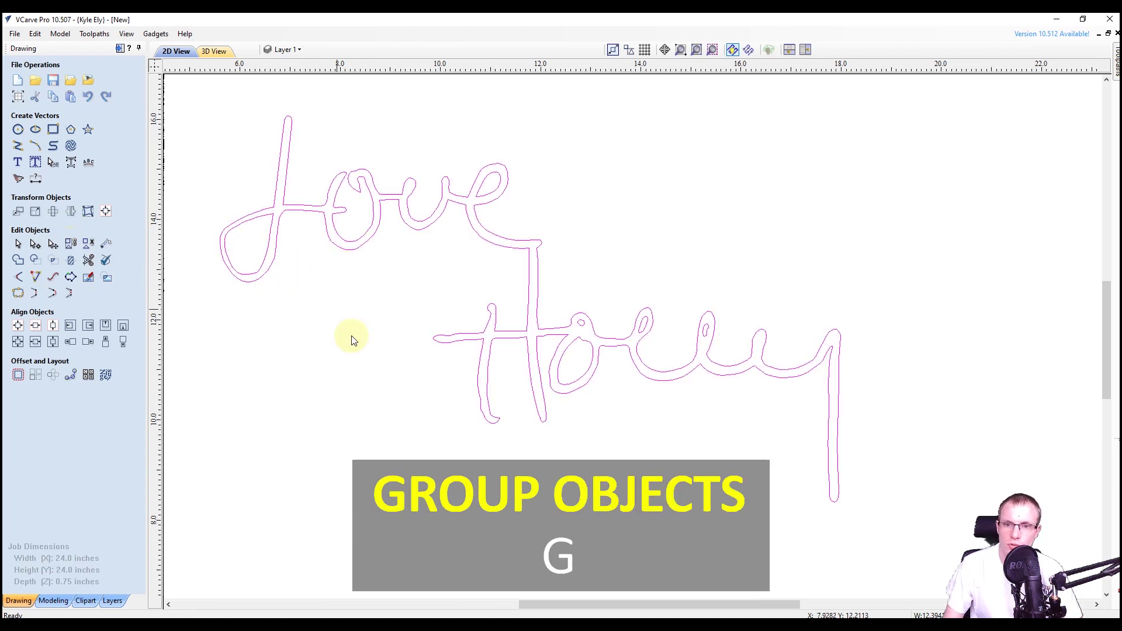
{"action": "right_click", "coordinate": [449, 201]}
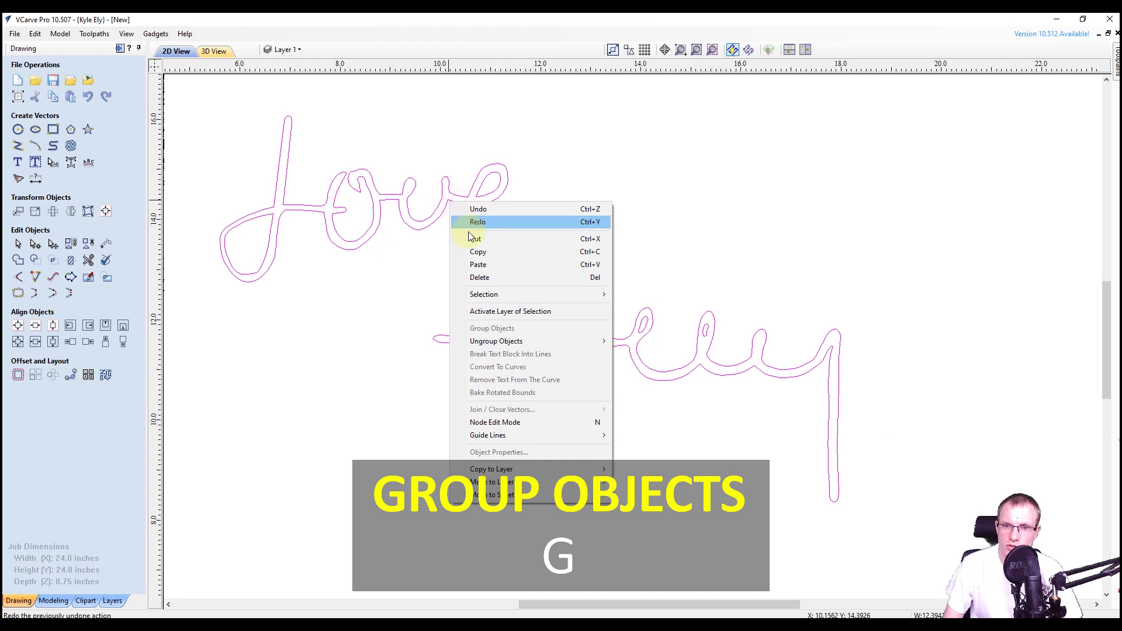
{"action": "left_click", "coordinate": [421, 256]}
{"action": "left_click", "coordinate": [448, 186]}
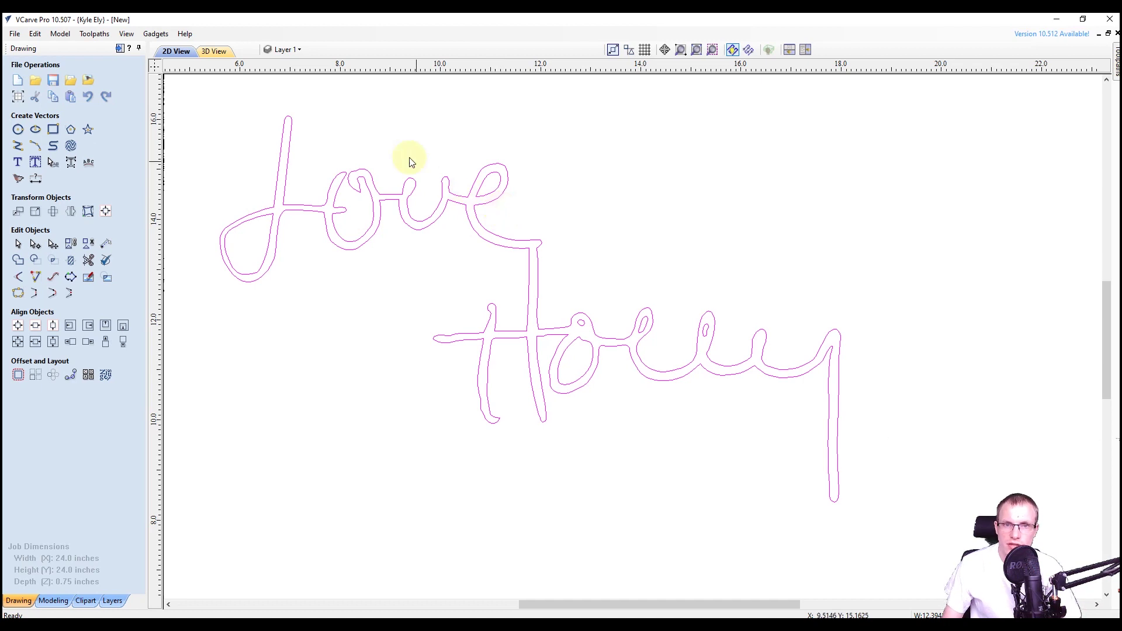
- Show the Bitmap Layer to compare the trace with the original signature, and hide it again
{"action": "left_click", "coordinate": [285, 49]}
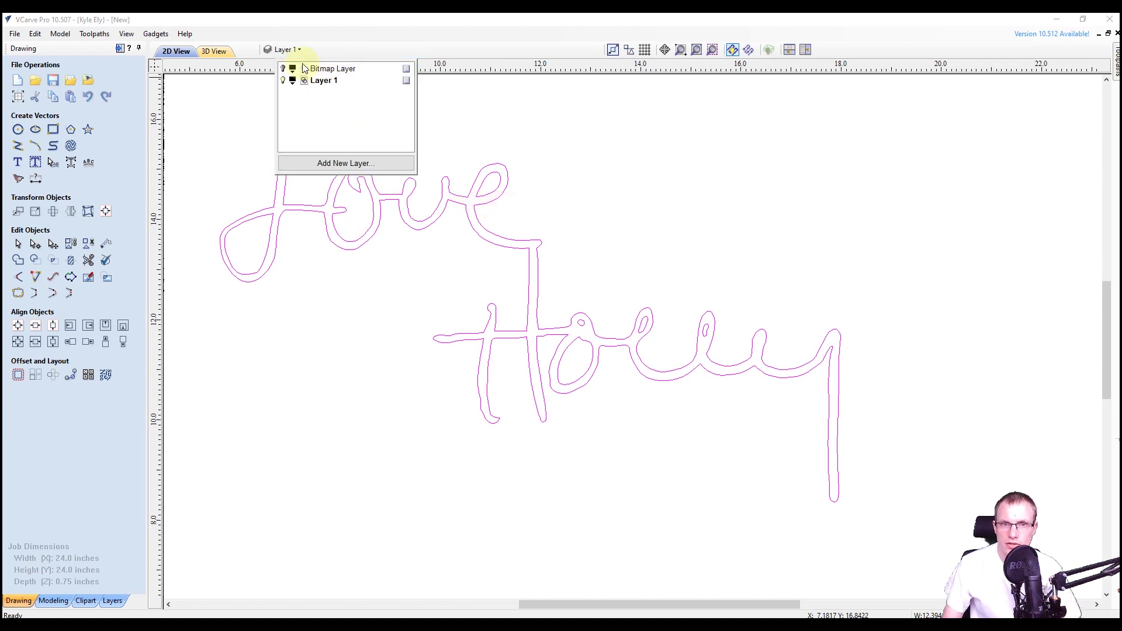
{"action": "left_click", "coordinate": [283, 69]}
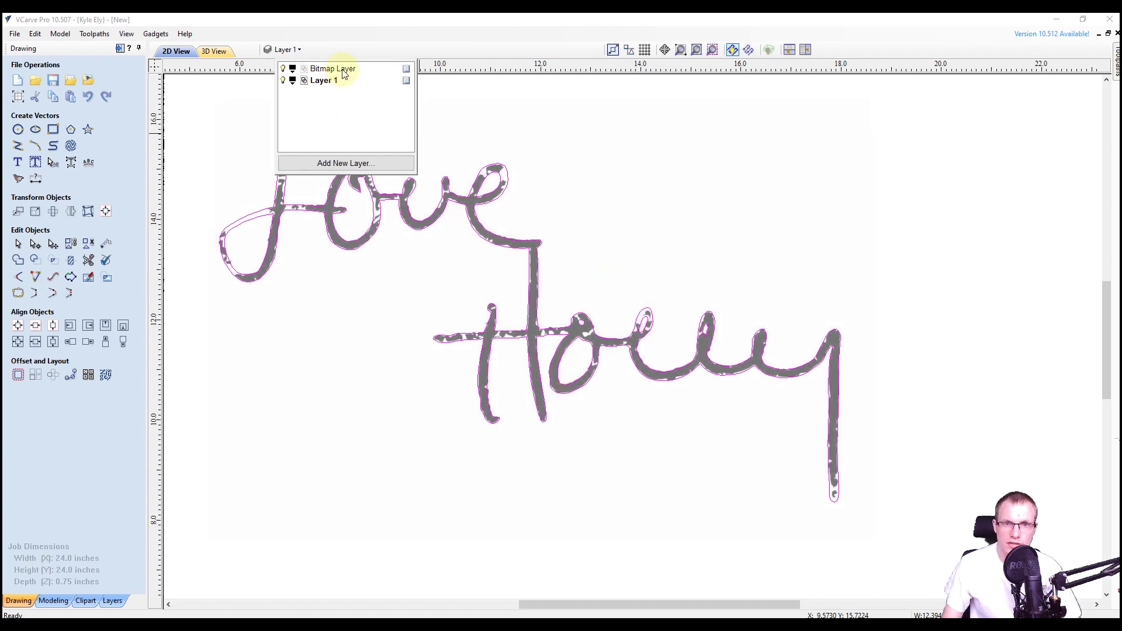
{"action": "left_click", "coordinate": [284, 69]}
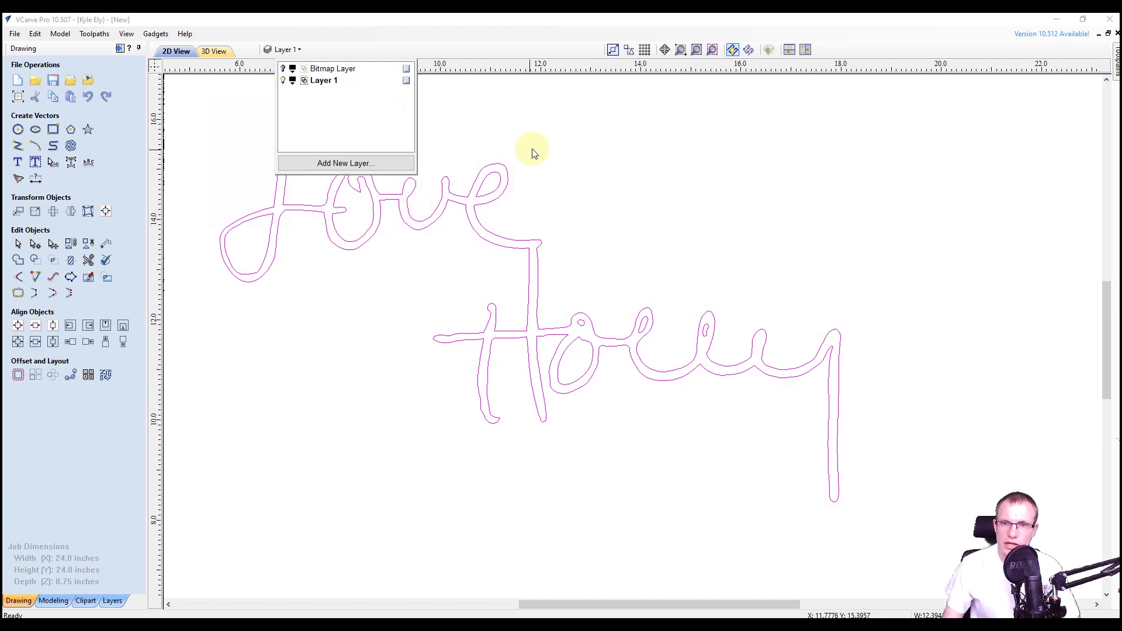
{"action": "left_click", "coordinate": [590, 175]}
{"action": "scroll", "coordinate": [514, 239], "scroll_direction": "down", "scroll_amount": 4}
{"action": "scroll", "coordinate": [581, 220], "scroll_direction": "up", "scroll_amount": 2}
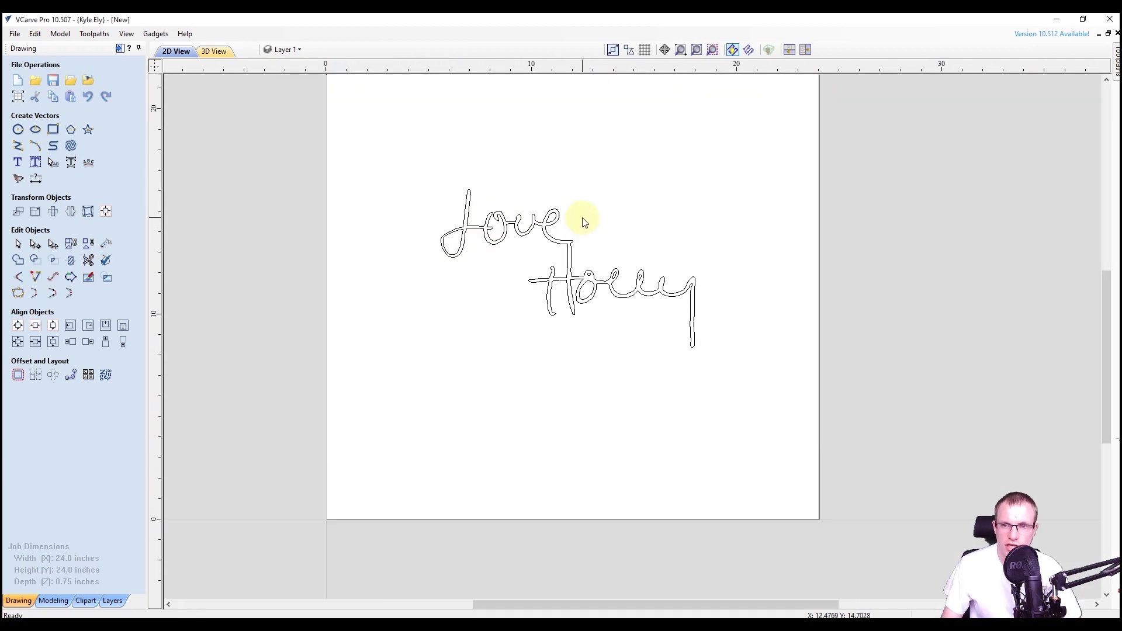
- Select the grouped signature and check which vector file formats are available for export
{"action": "left_click", "coordinate": [522, 239]}
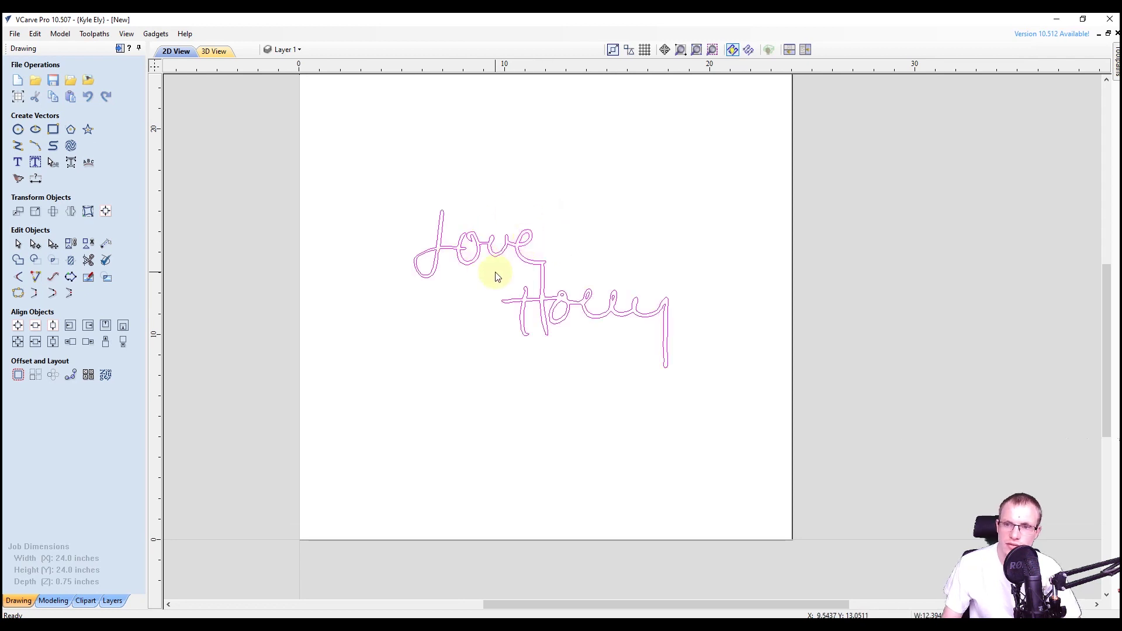
{"action": "scroll", "coordinate": [538, 265], "scroll_direction": "up", "scroll_amount": 1}
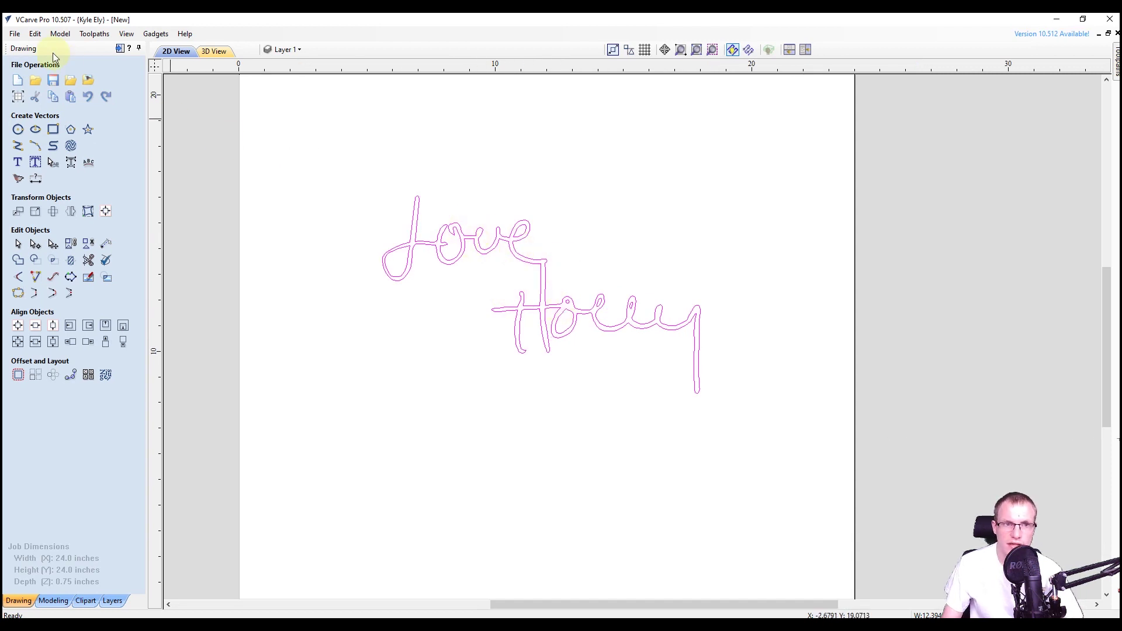
{"action": "left_click", "coordinate": [15, 34]}
{"action": "mouse_move", "coordinate": [51, 203]}
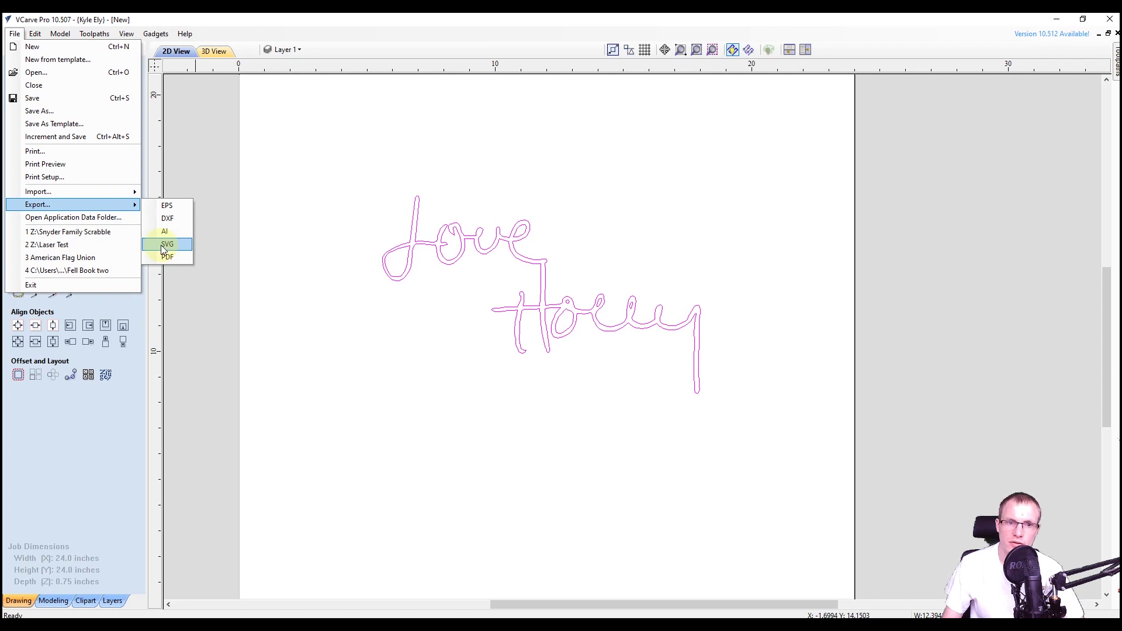
{"action": "left_click", "coordinate": [307, 142]}
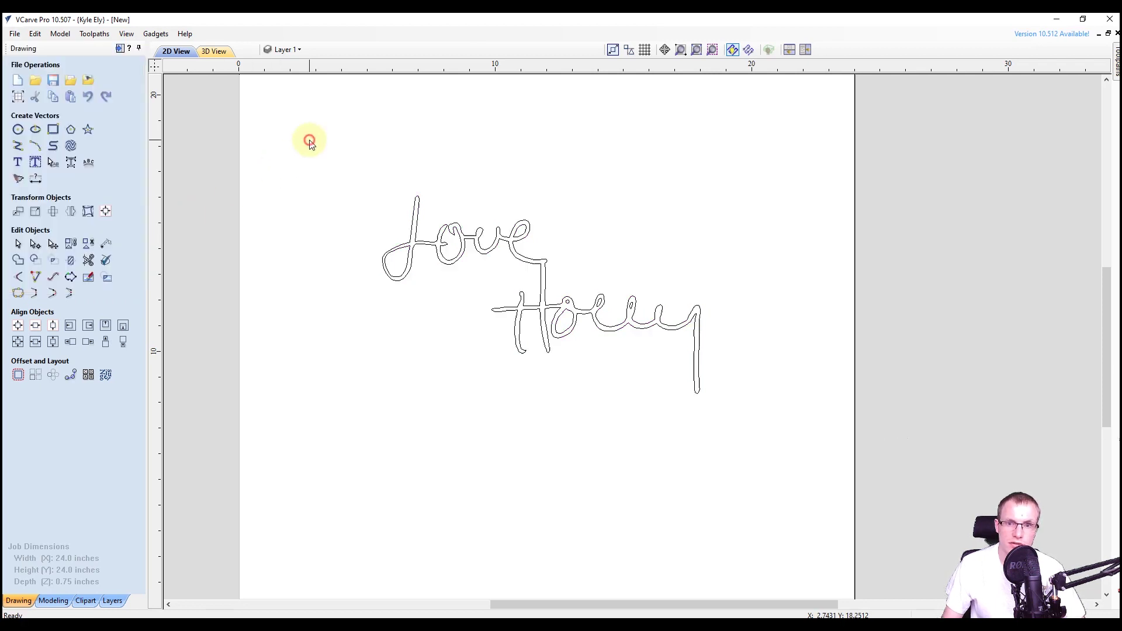
- Calculate a V-Carve toolpath for the grouped signature using the 60° 1/4" V-bit with a start depth of 0.0 inches
{"action": "left_click", "coordinate": [119, 50]}
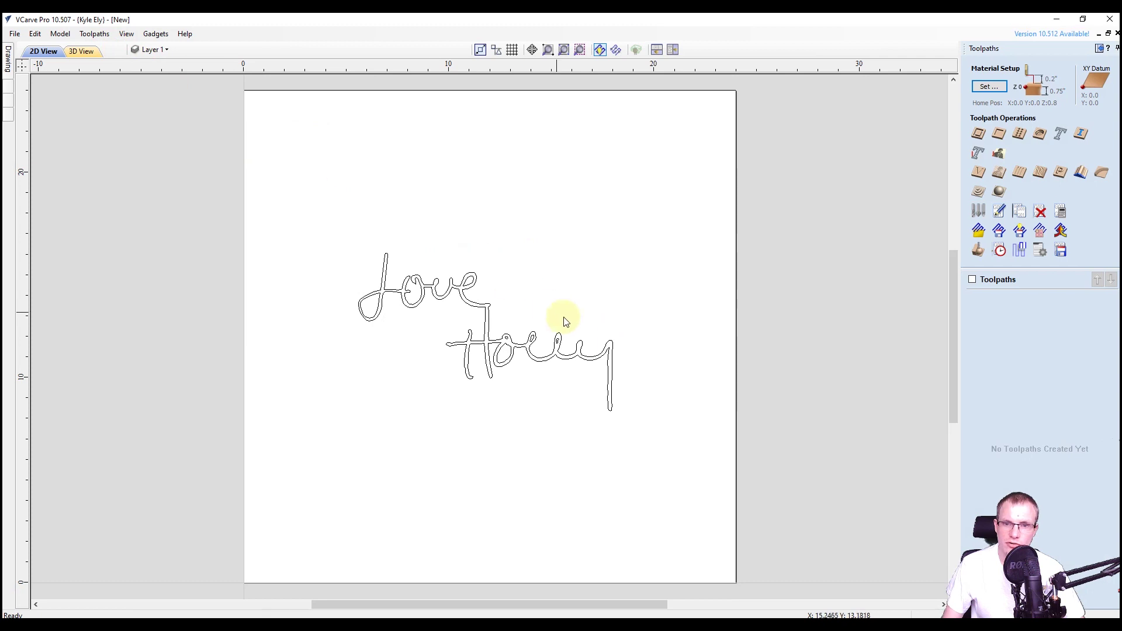
{"action": "left_click", "coordinate": [415, 215]}
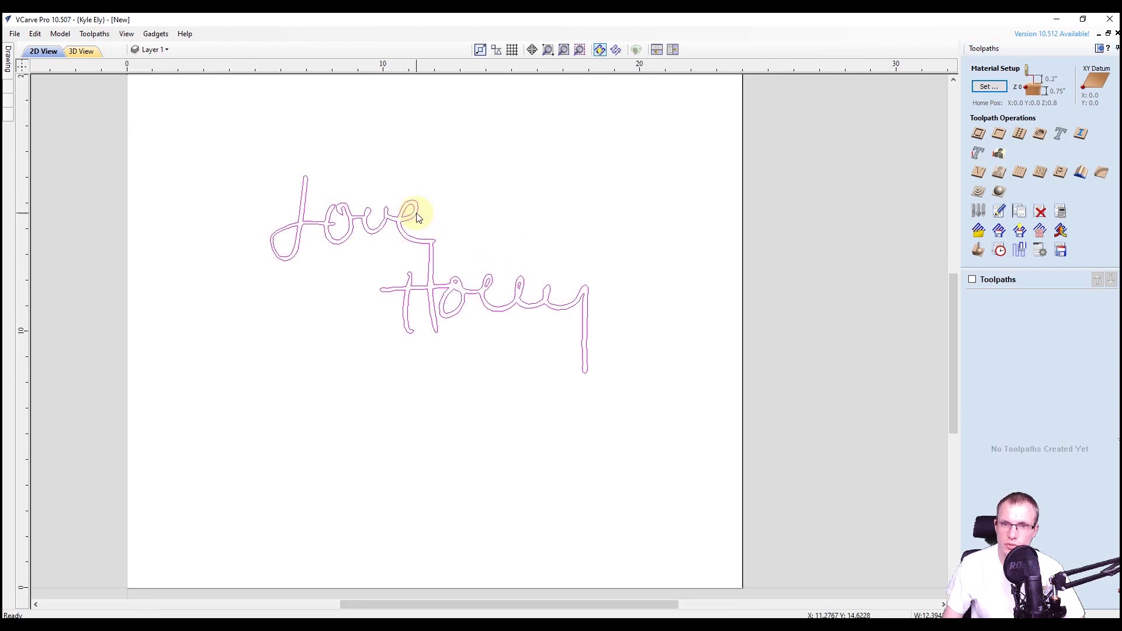
{"action": "left_click", "coordinate": [979, 175]}
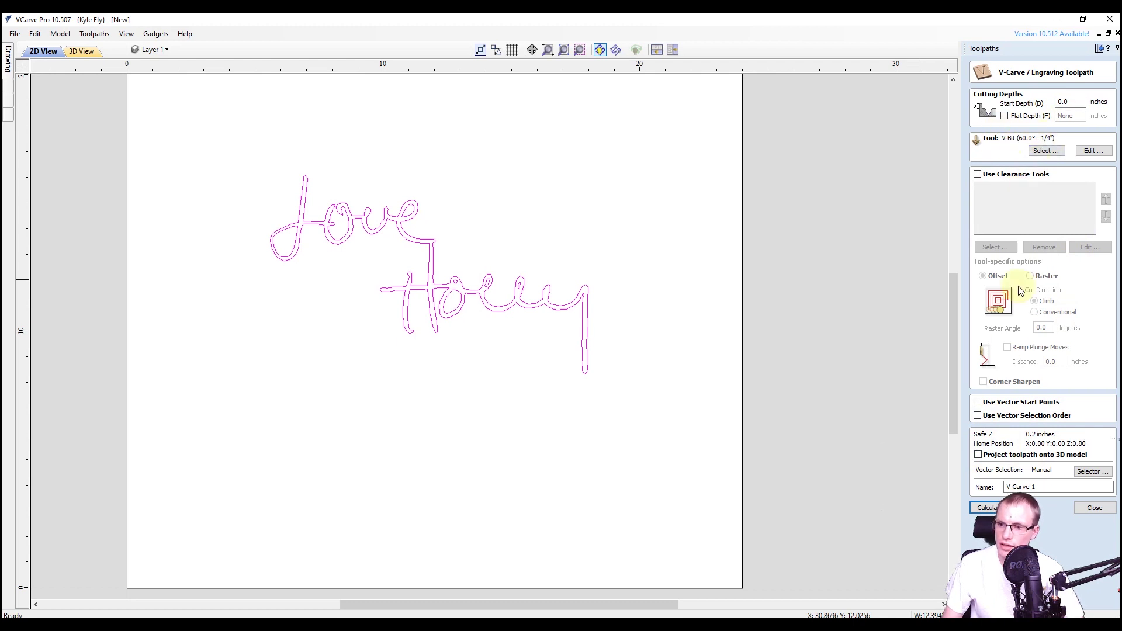
{"action": "left_click", "coordinate": [977, 508]}
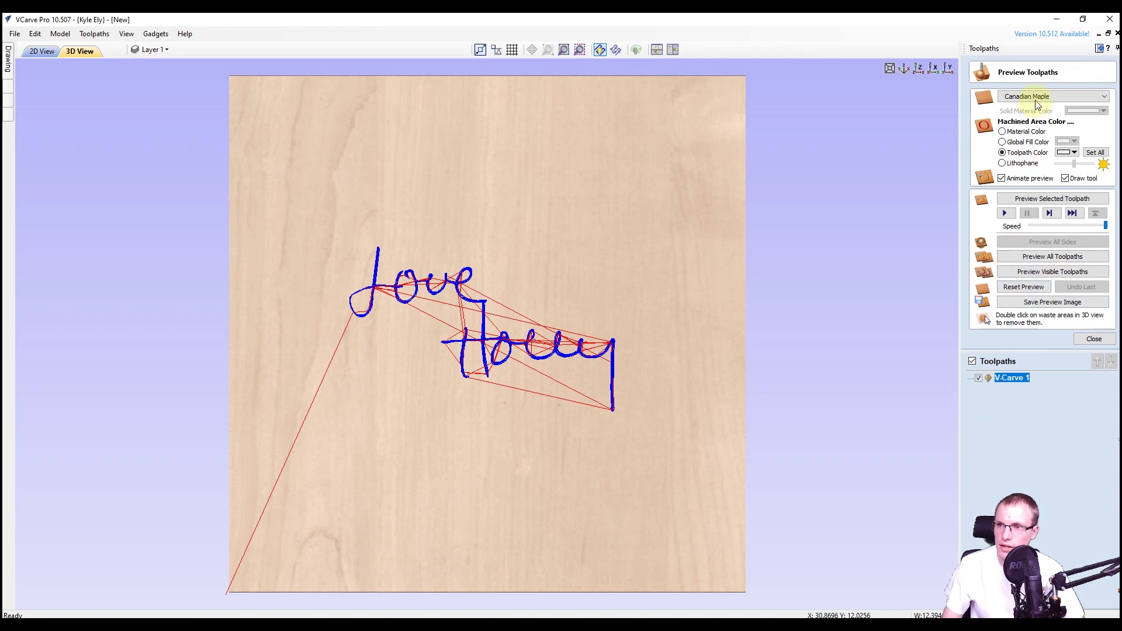
- Preview the V-Carve toolpath, apply a black global fill color to the machined area, and inspect the carved signature from an angle
{"action": "left_click", "coordinate": [1043, 200]}
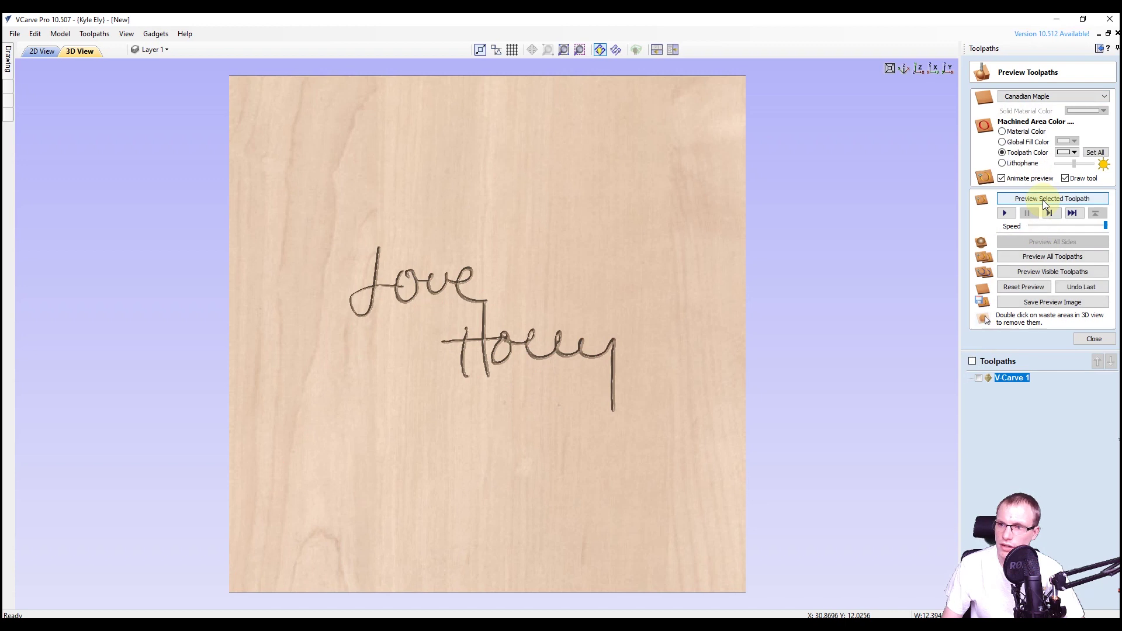
{"action": "left_click", "coordinate": [1062, 144]}
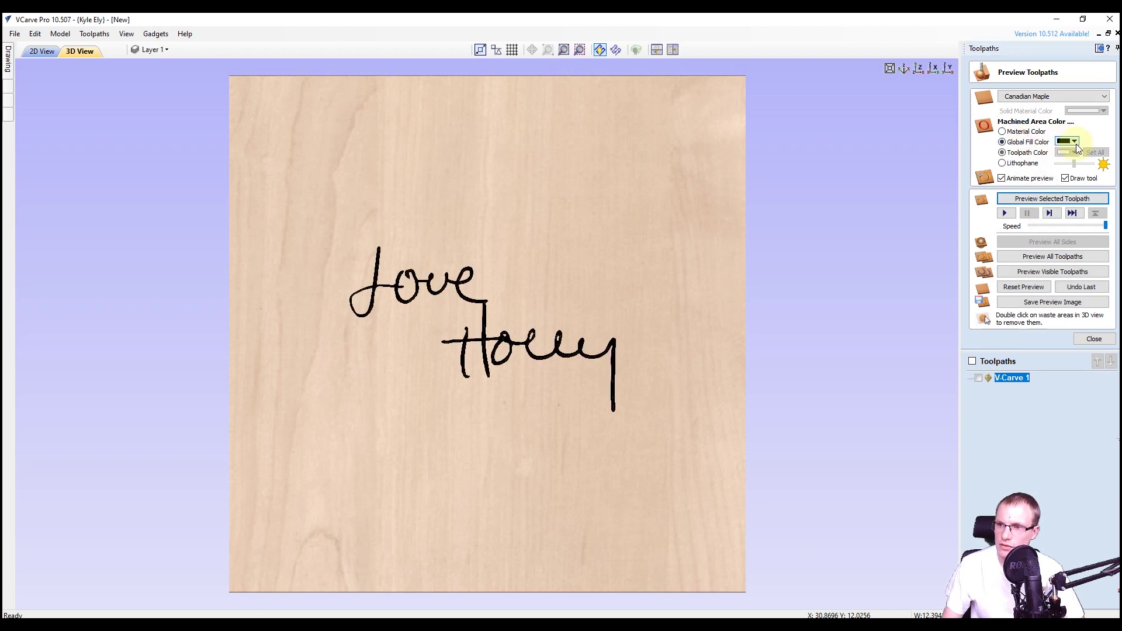
{"action": "scroll", "coordinate": [463, 305], "scroll_direction": "up", "scroll_amount": 5}
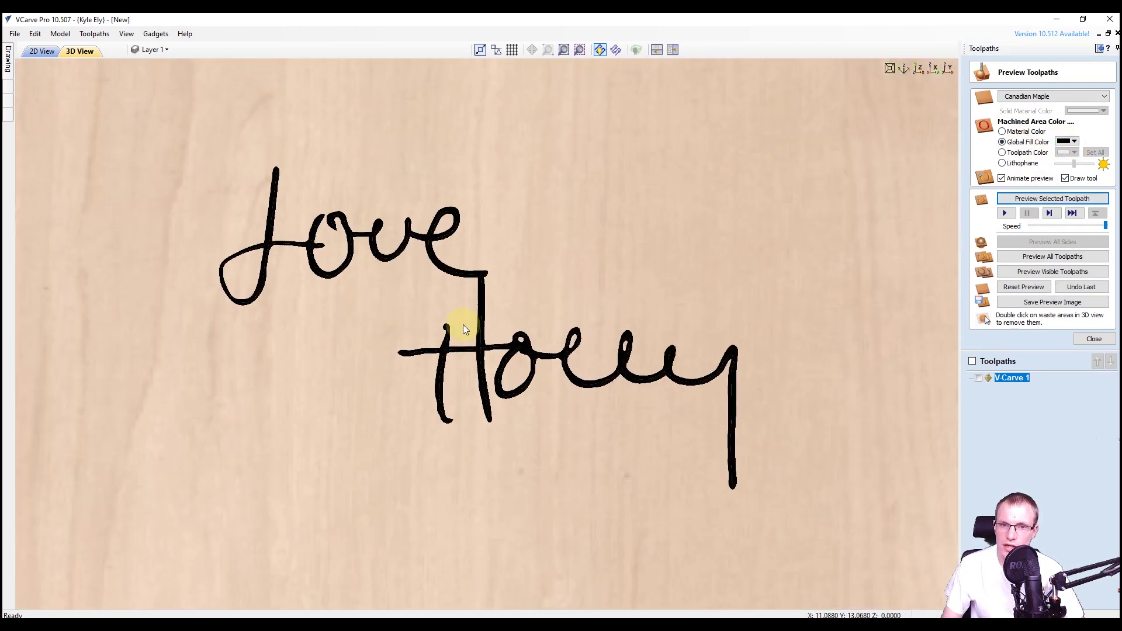
{"action": "left_click_drag", "start_coordinate": [468, 234], "coordinate": [594, 286]}
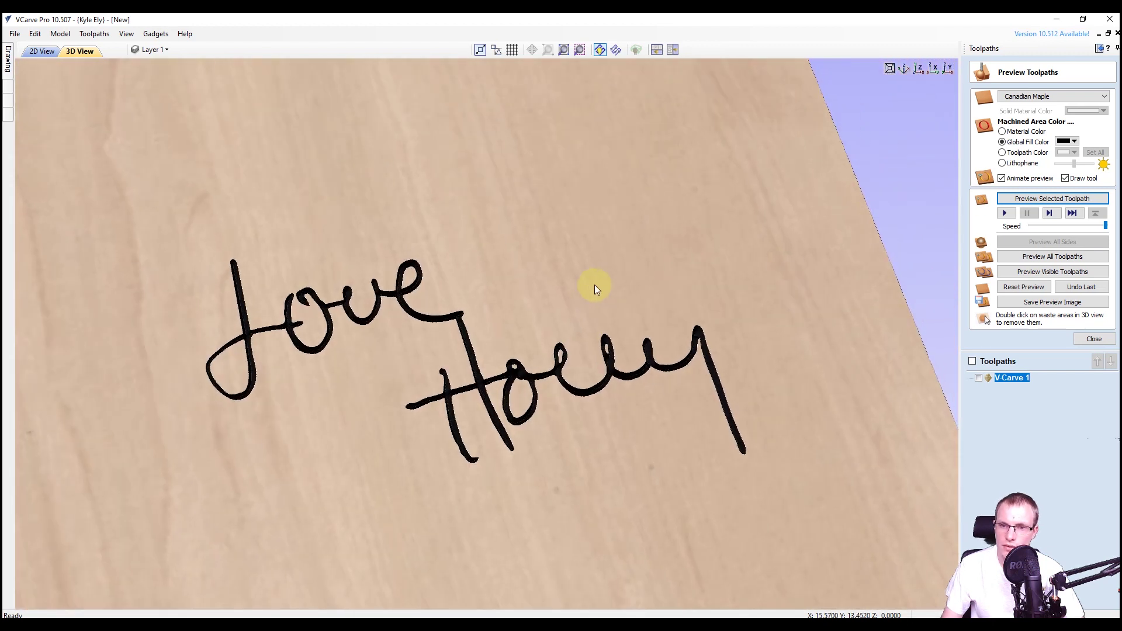